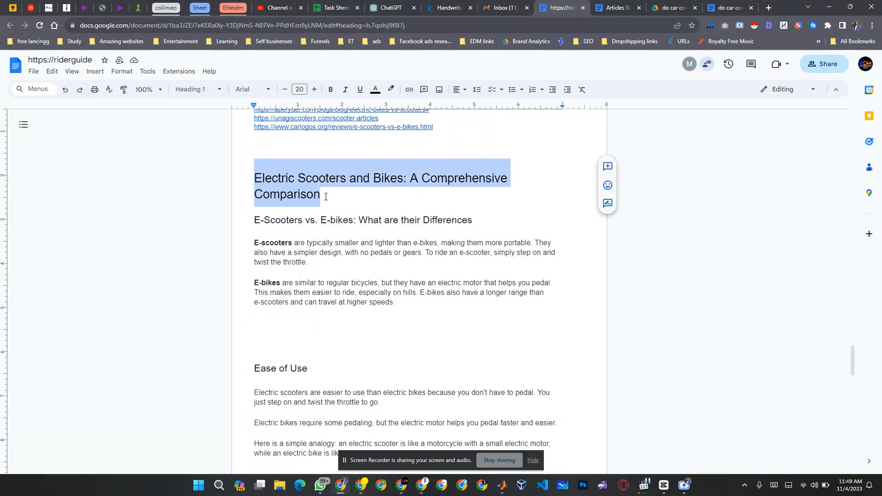
Copy the phrase "Electric Scooters and Bikes" from the article's main heading.
left_click(360, 188)
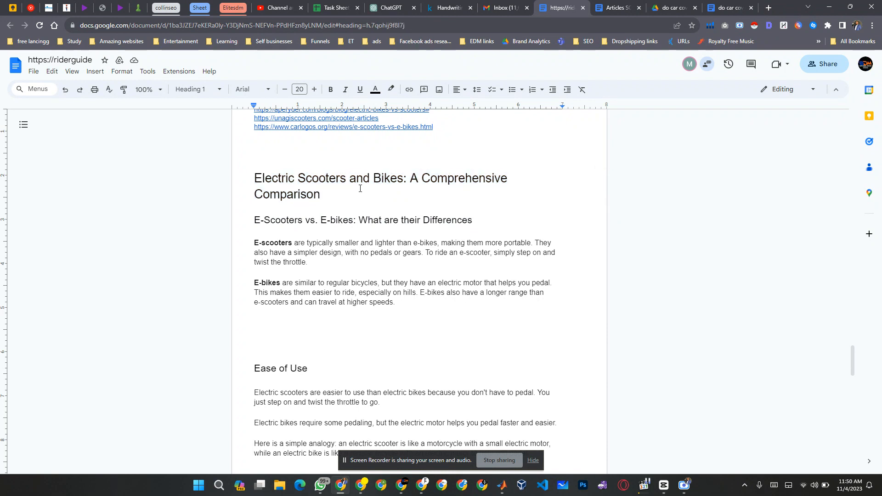
key("Up")
key("Up")
key("Down")
key("ctrl+shift+Right")
key("ctrl+shift+Right")
key("ctrl+shift+Right")
key("ctrl+shift+Right")
key("ctrl+c")
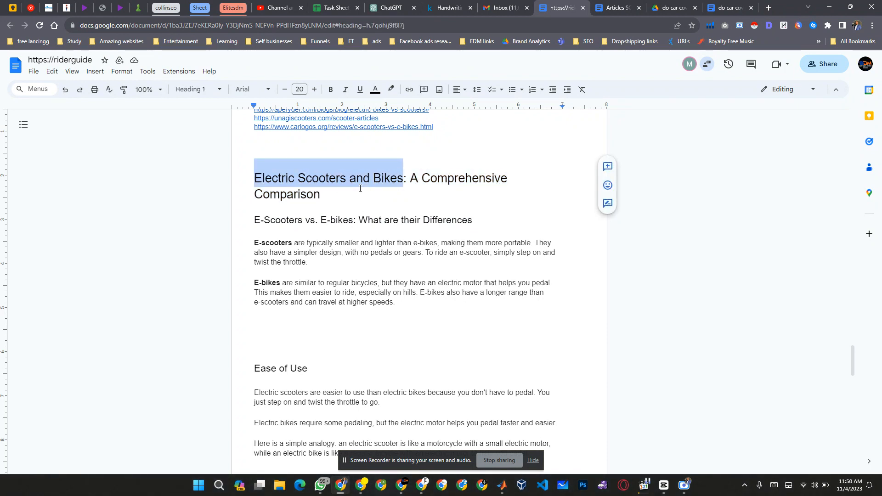
left_click(448, 180)
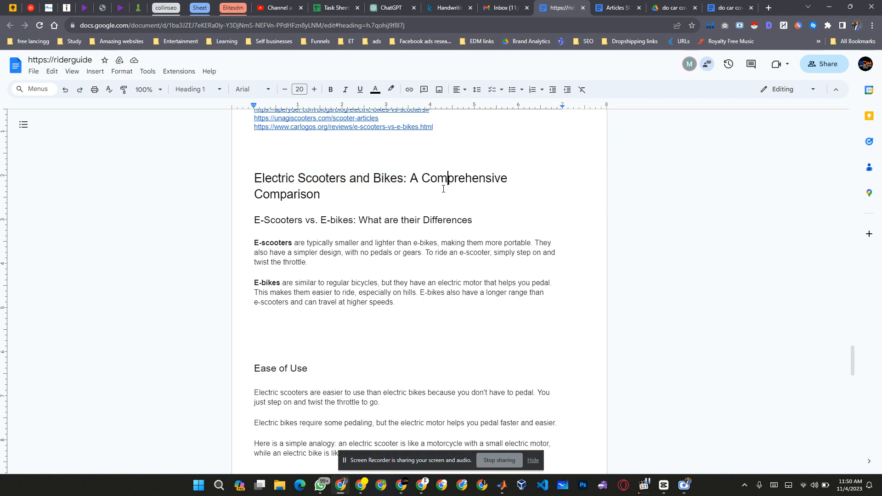
Switch to the Google Location Changer page in the other Chrome window and replace the keyword with "Electric Scooters and Bikes".
key("alt+Tab")
key("alt+Tab")
key("alt+Tab")
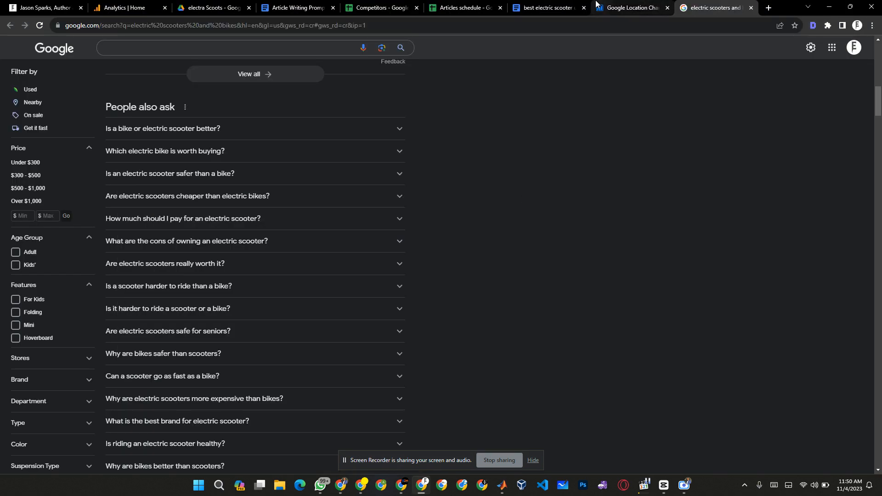
left_click(597, 5)
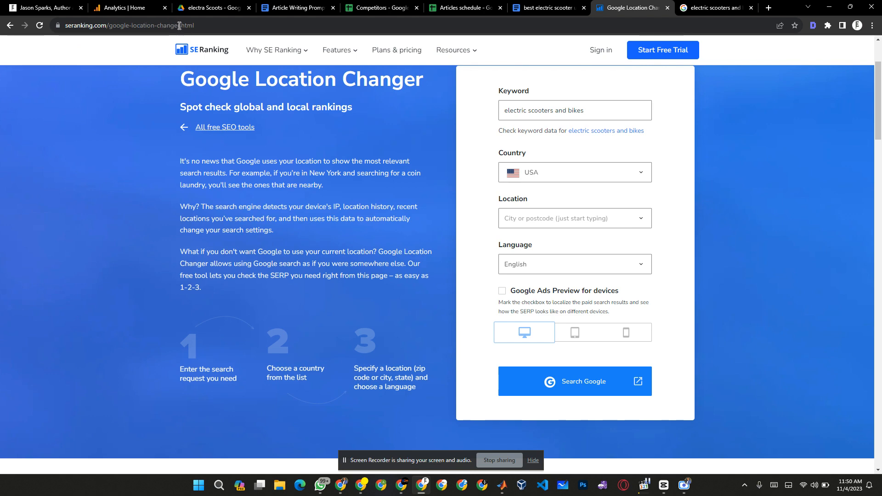
scroll(551, 186, "up", 2)
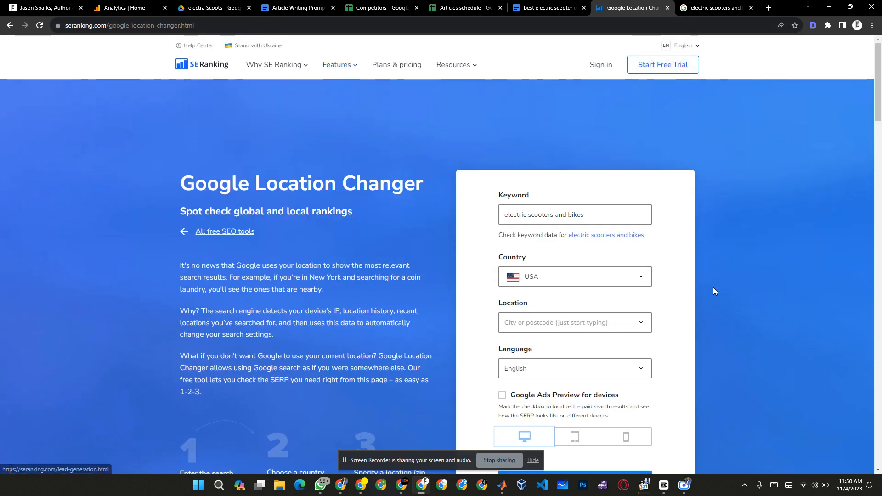
triple_click(602, 213)
key("ctrl+v")
key("ctrl+s")
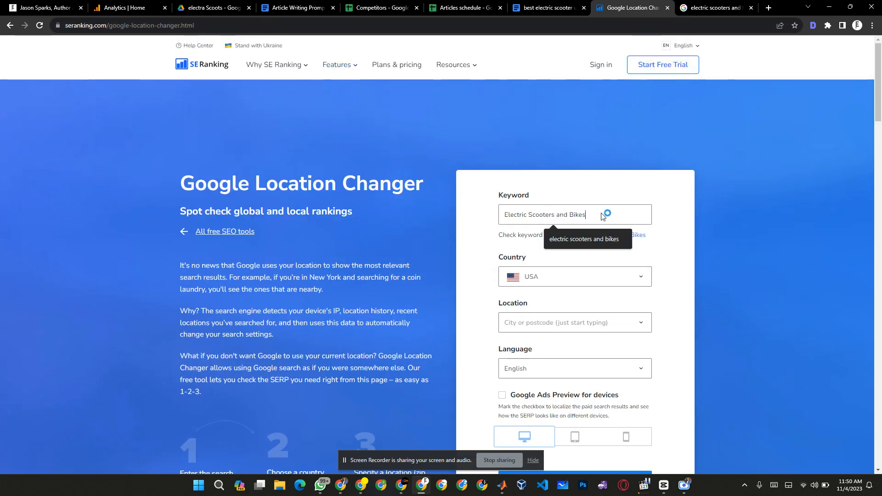
key("Escape")
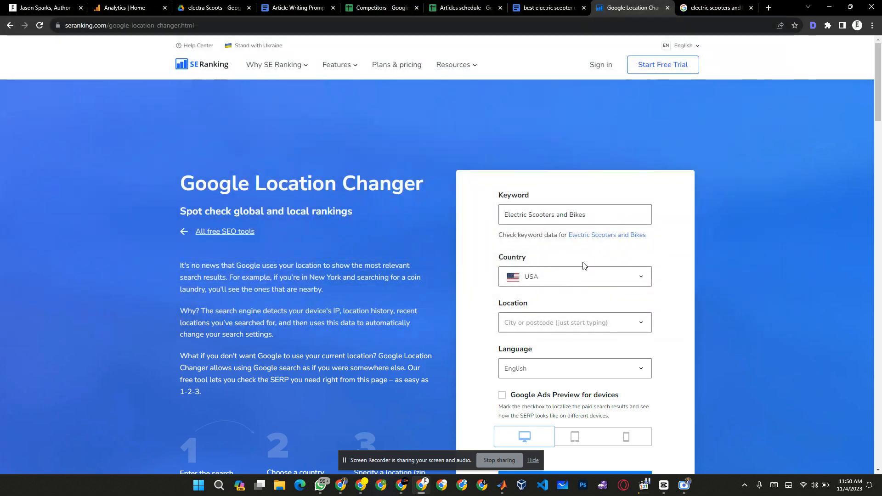
Choose USA as the country and run the Google search for the keyword.
left_click(554, 284)
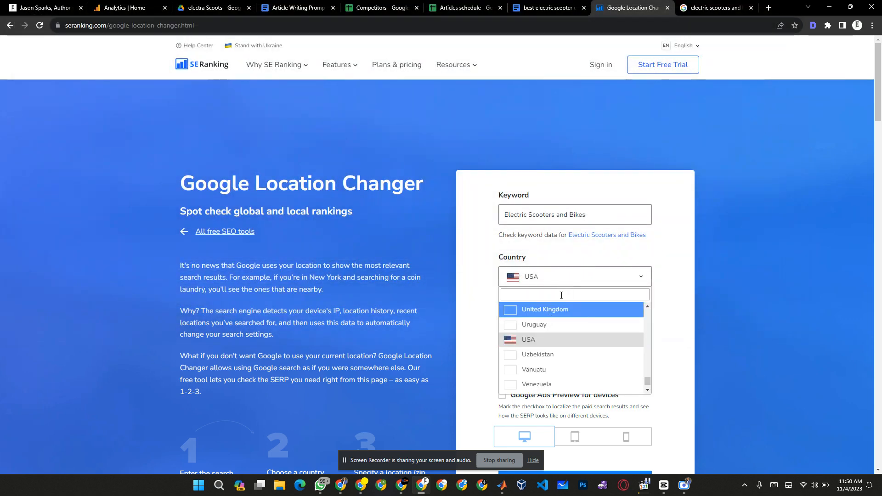
left_click(539, 343)
scroll(663, 272, "down", 3)
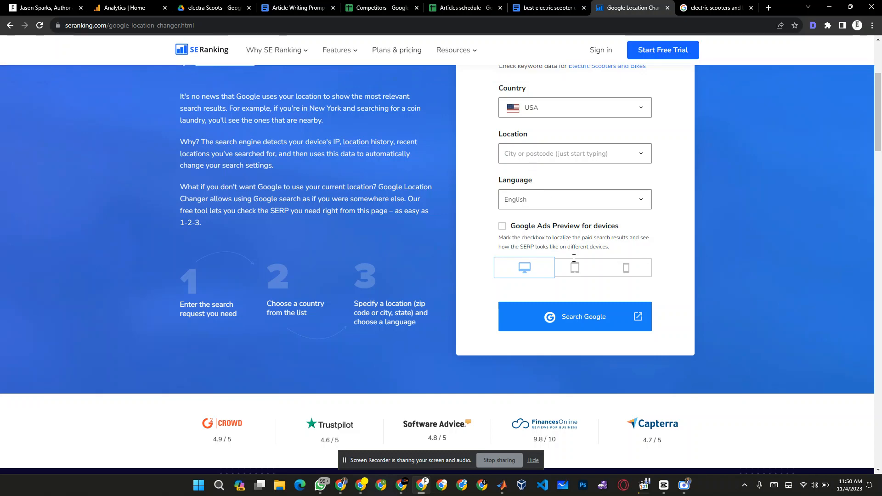
left_click(580, 322)
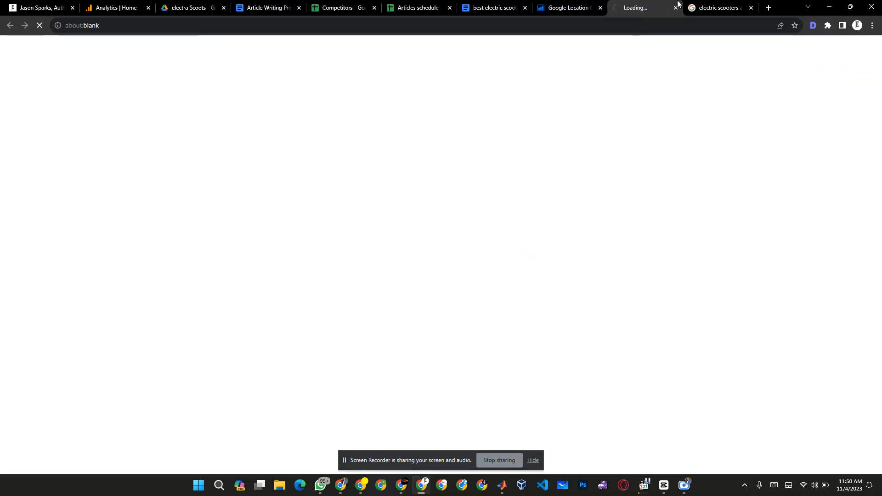
Close the newly opened results page and show the People also ask section in the existing electric scooters and bikes results.
left_click(708, 4)
left_click(676, 8)
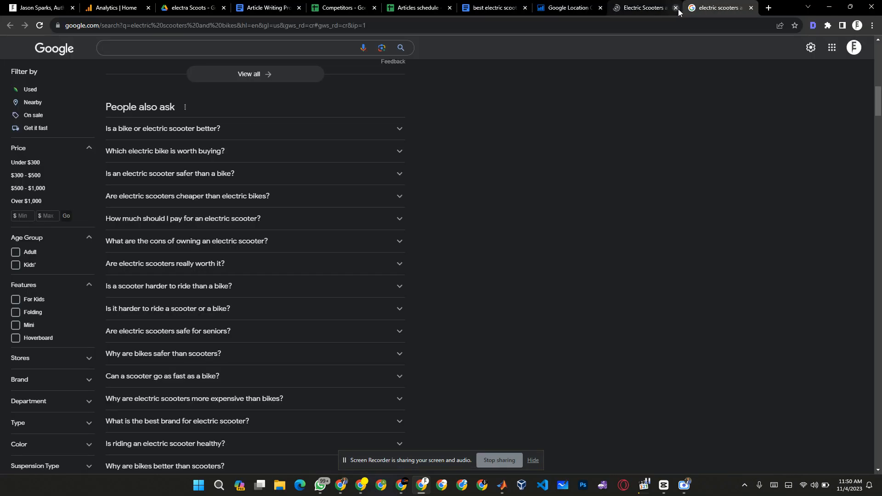
scroll(591, 126, "up", 1)
scroll(591, 126, "up", 3)
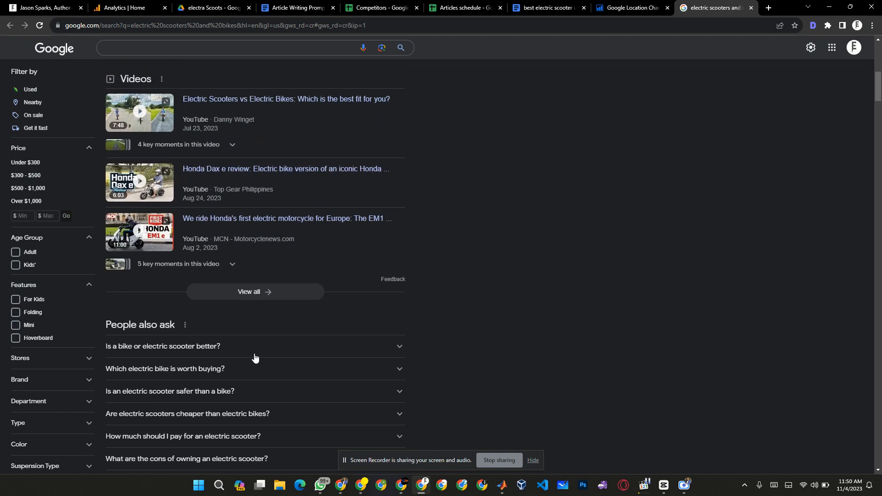
scroll(502, 307, "down", 2)
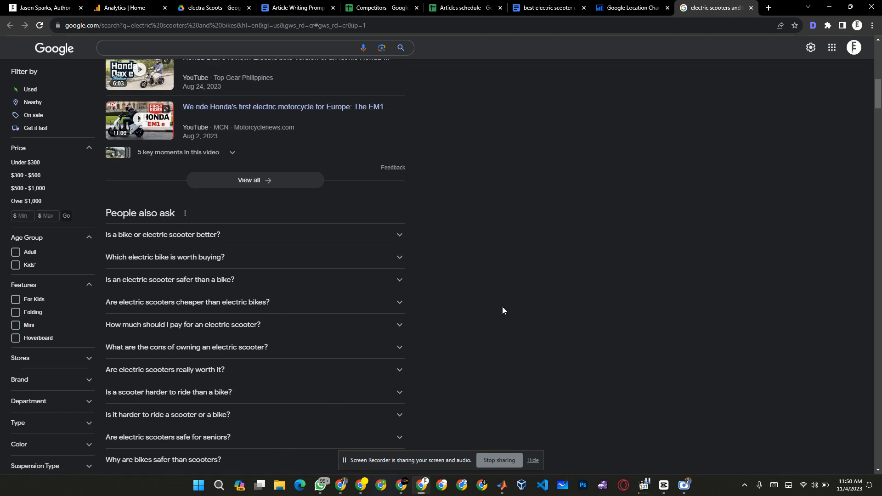
left_click(532, 461)
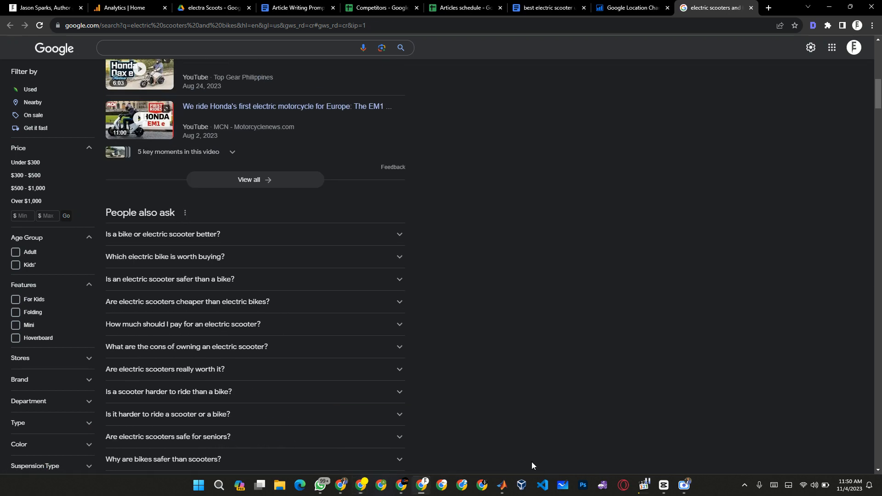
Expand and collapse the People also ask answers on bike or scooter choice, which electric bike to buy, and electric scooter cost.
left_click(393, 235)
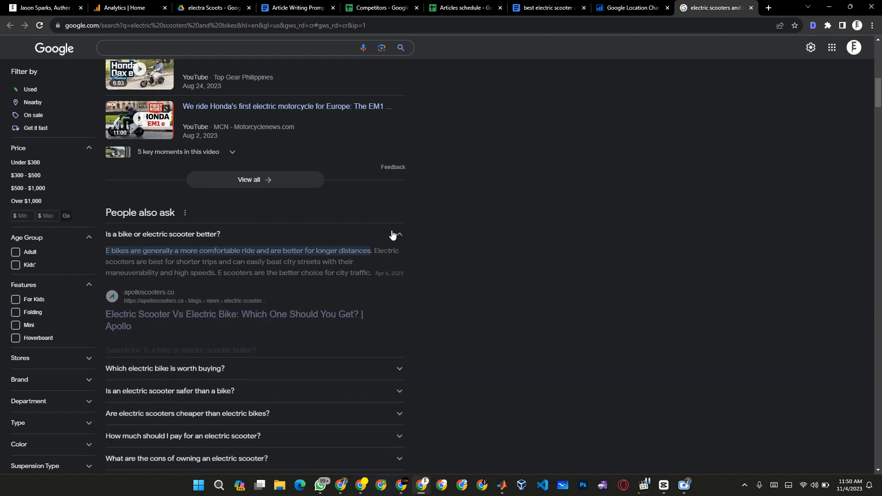
left_click(395, 235)
left_click(398, 264)
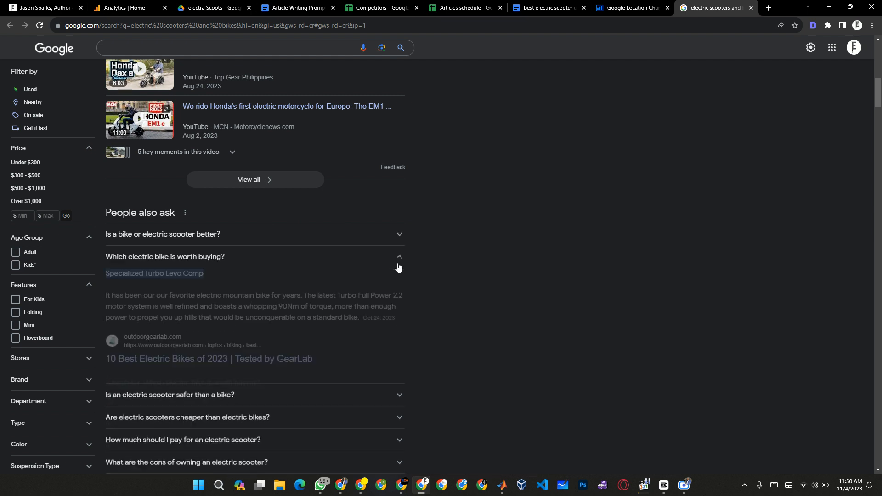
left_click(399, 265)
left_click(391, 325)
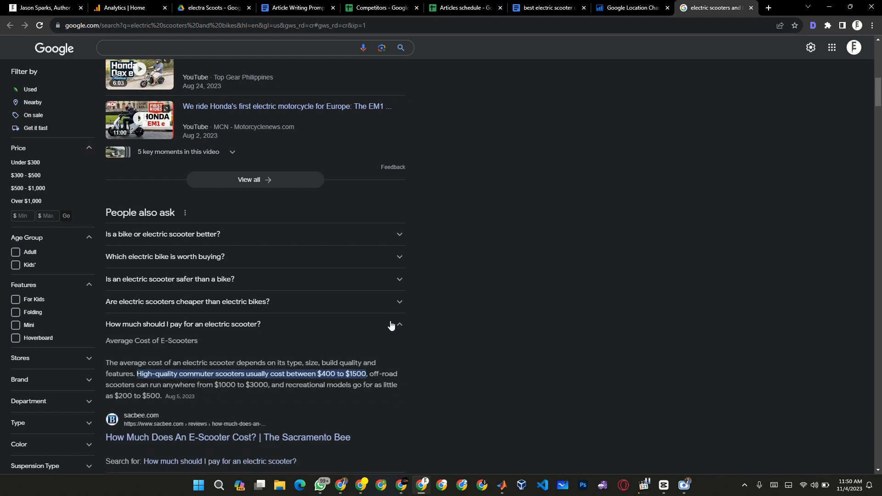
left_click(391, 324)
scroll(489, 264, "down", 10)
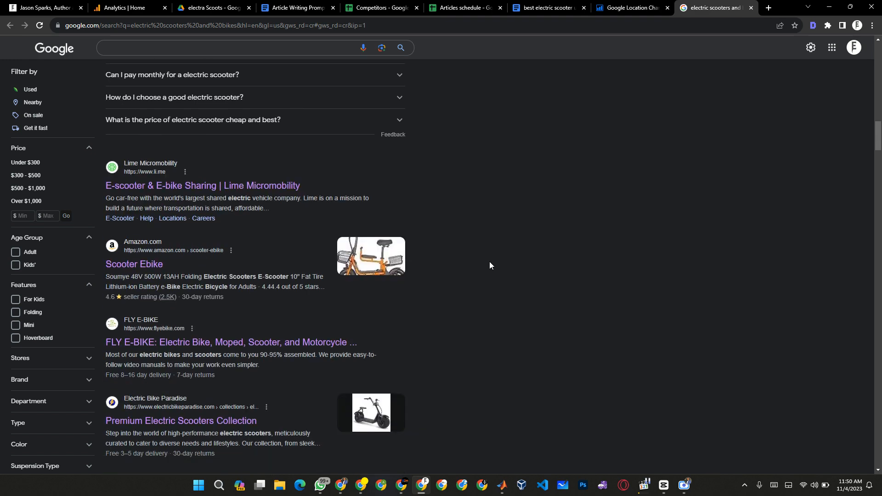
Copy all People also ask questions, from "Is a bike or electric scooter better?" to "What is the price of electric scooter cheap and best?".
scroll(489, 261, "up", 6)
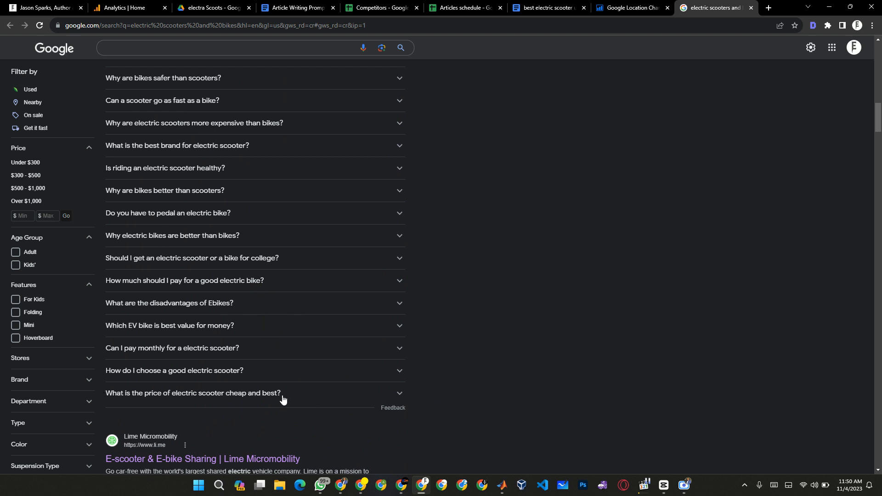
scroll(174, 154, "up", 6)
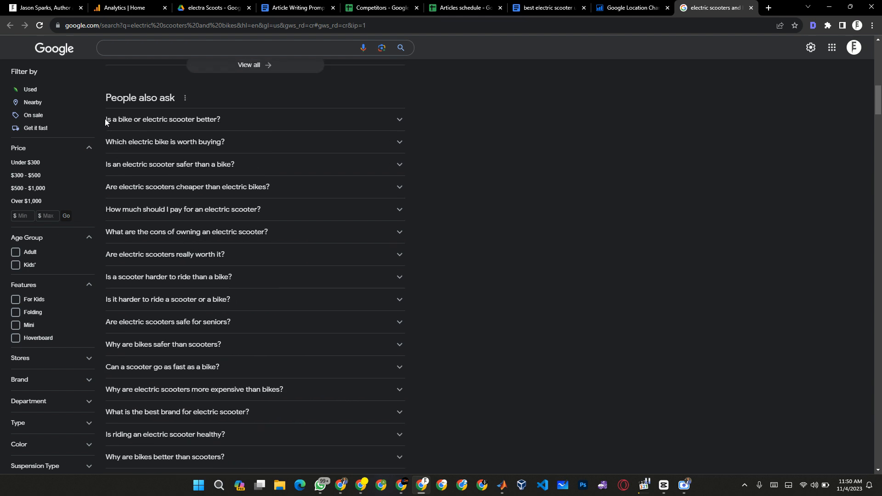
left_click_drag(105, 118, 296, 421)
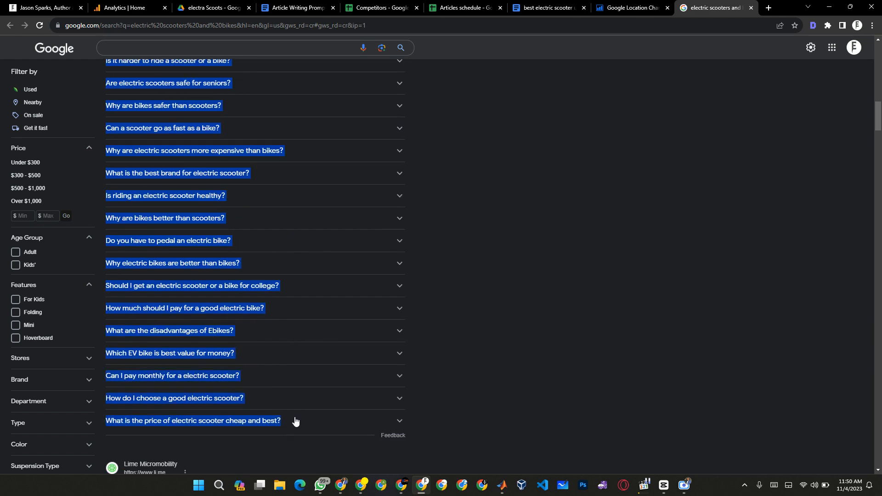
left_click(608, 317)
Switch to the riderguide document and replace the list under Questions in the article outline prompt with the copied questions.
key("alt+Tab")
key("alt+Tab")
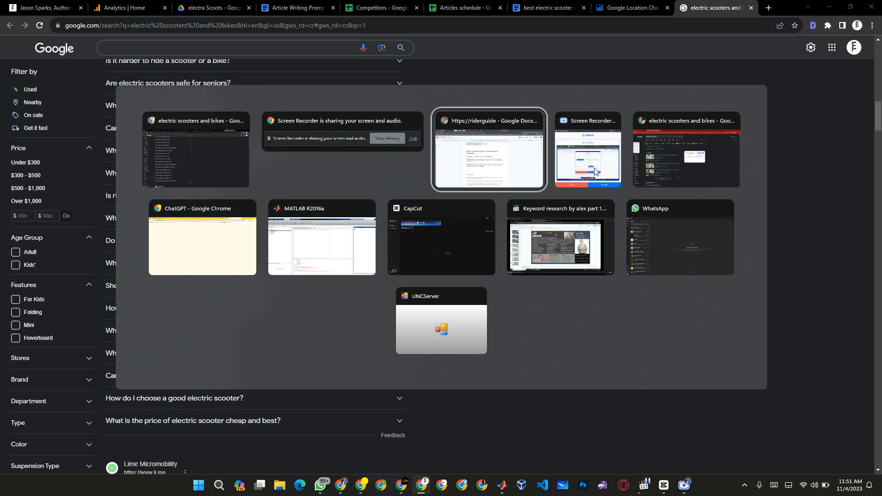
scroll(412, 167, "up", 10)
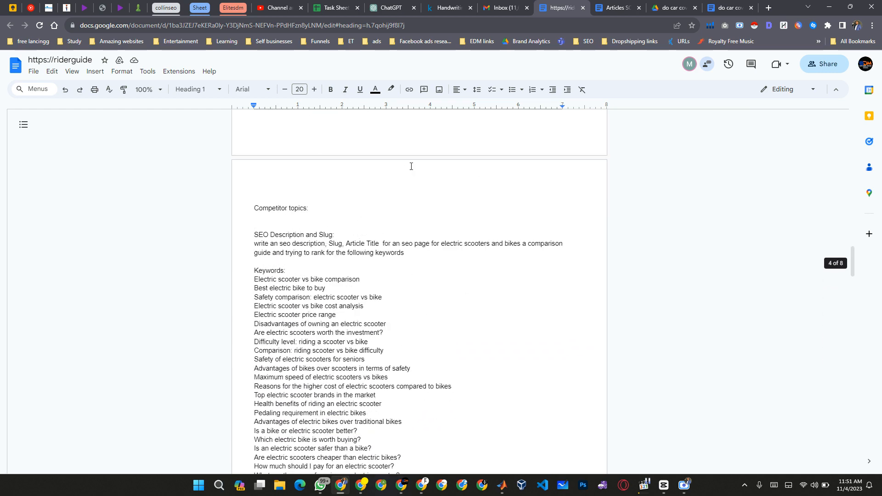
scroll(411, 166, "up", 8)
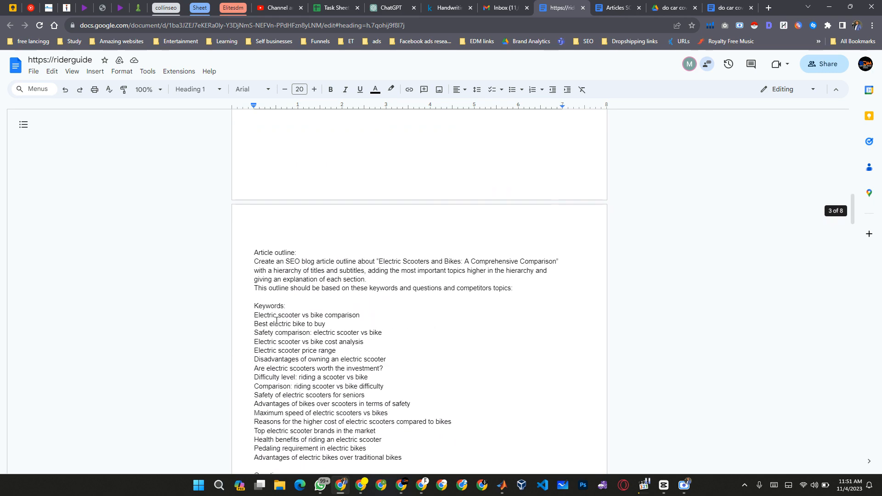
scroll(285, 308, "down", 3)
left_click(296, 312)
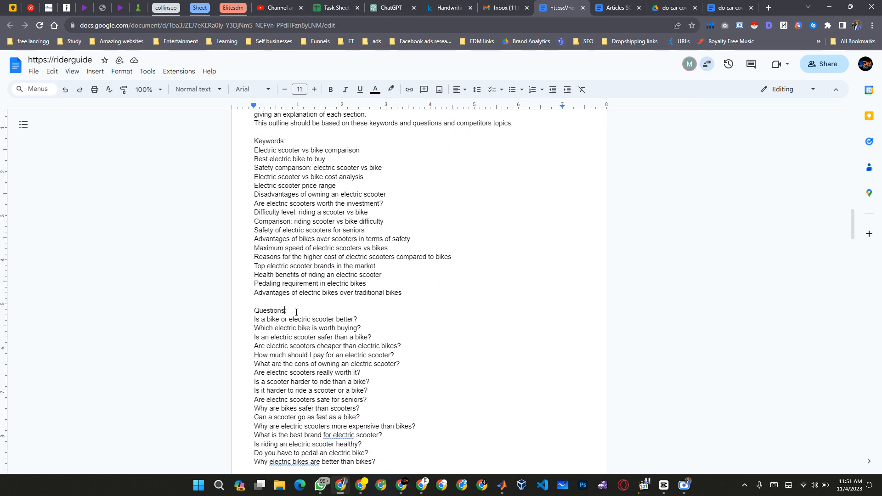
key("Left")
key("Right")
key("Right")
key("shift+Down")
key("shift+Down")
key("shift+Down")
key("shift+Down")
key("shift+Down")
key("shift+Down")
key("shift+Down")
key("shift+Down")
key("shift+Down")
key("shift+Down")
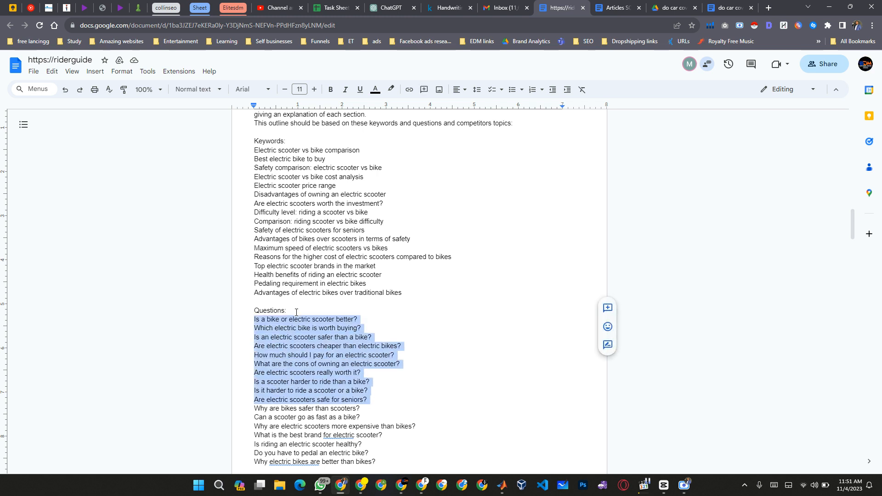
key("shift+Down")
key("shift+Down")
key("shift+Down")
key("shift+Down")
key("shift+Down")
key("shift+Down")
key("shift+Down")
key("shift+Down")
key("shift+Down")
key("shift+Down")
key("shift+Down")
key("shift+Down")
key("shift+Down")
key("shift+Up")
key("shift+Up")
key("shift+Up")
key("shift+Up")
key("shift+Up")
key("shift+Up")
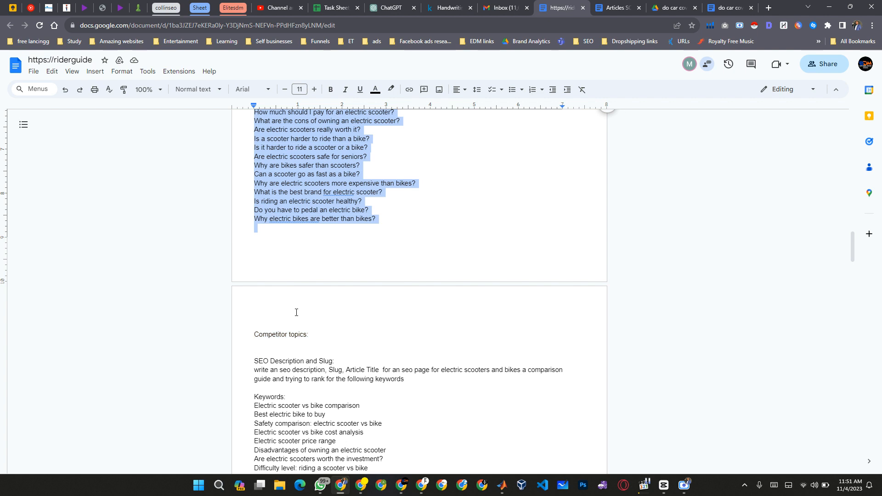
key("shift+Left")
left_click(296, 312)
type("Should I get an electric scooter or a bike for college? How much should I pay for a good electric bike? What are the disadvantages of Ebikes? Which EV bike is best value for money? Can I pay monthly for a electric scooter? How do I choose a good electric scooter? What is the price of electric scooter cheap and best?")
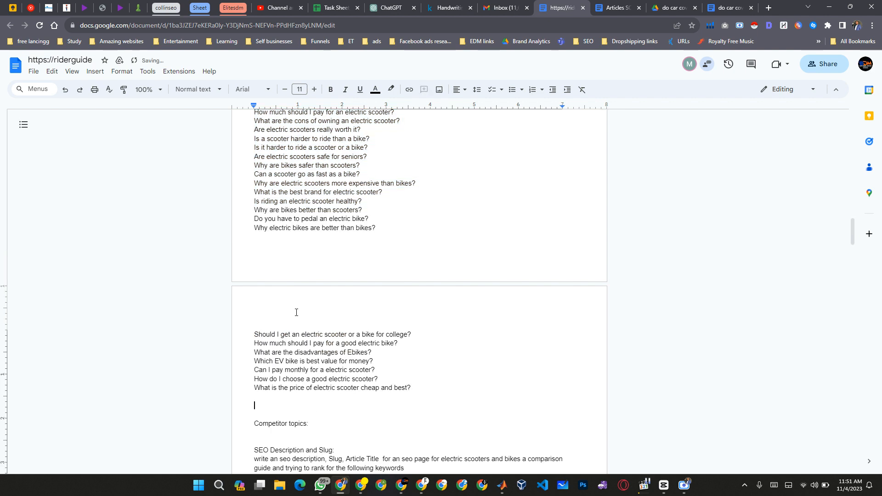
key("BackSpace")
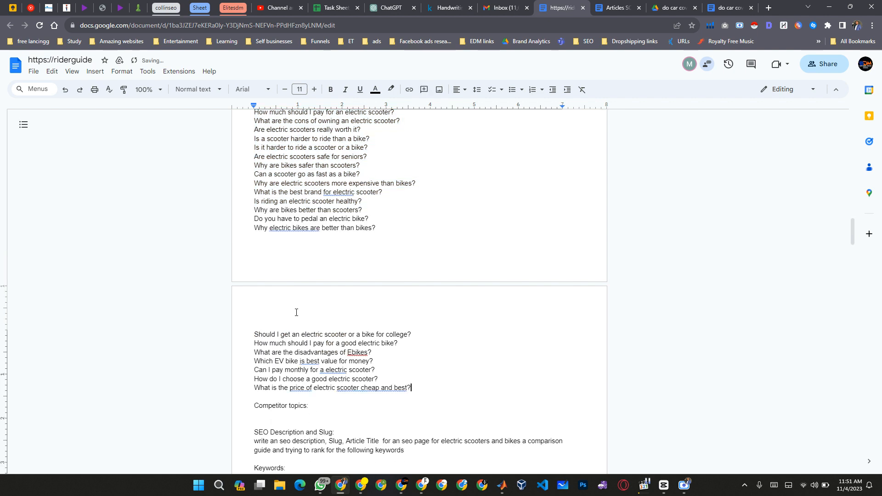
Read through the pasted questions one by one to check which are relevant to the comparison article.
scroll(296, 313, "up", 5)
scroll(297, 312, "up", 4)
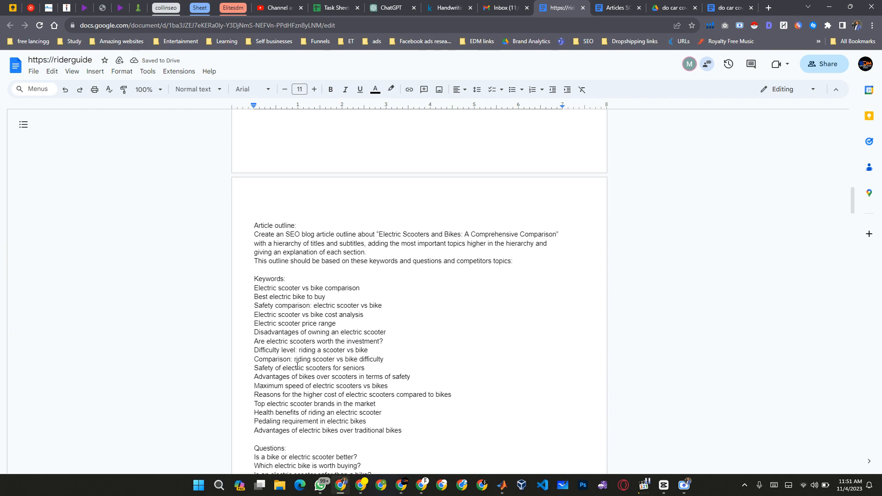
scroll(303, 351, "down", 5)
left_click(254, 263)
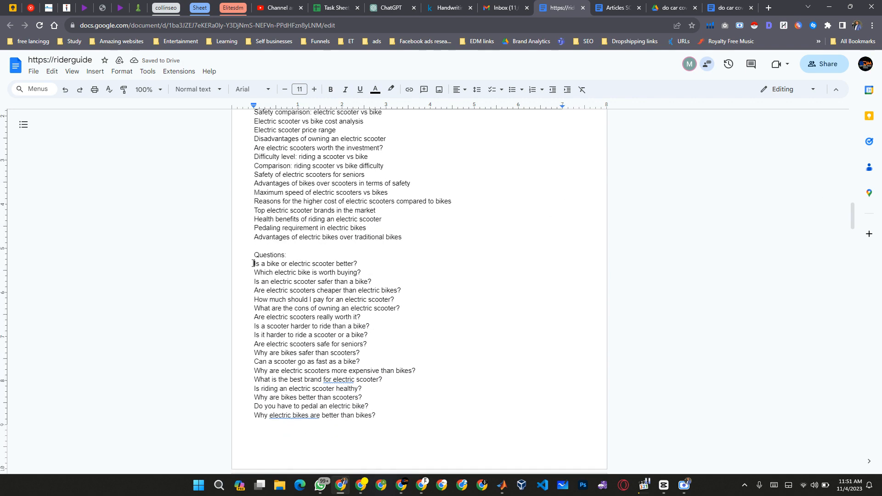
key("ctrl+Right")
key("ctrl+Right")
key("ctrl+Right")
key("ctrl+Right")
key("ctrl+Right")
key("ctrl+Right")
key("ctrl+Right")
key("ctrl+Right")
key("ctrl+Right")
key("ctrl+Right")
key("ctrl+Right")
key("ctrl+Right")
key("ctrl+Right")
key("ctrl+Right")
key("ctrl+Right")
key("ctrl+Right")
key("ctrl+Right")
key("ctrl+Right")
key("ctrl+Right")
key("ctrl+Right")
key("ctrl+Right")
key("ctrl+Right")
key("ctrl+Right")
key("ctrl+Right")
key("ctrl+Right")
key("ctrl+Right")
key("ctrl+Right")
key("ctrl+Right")
key("ctrl+Right")
key("ctrl+Right")
key("ctrl+Right")
key("ctrl+Right")
key("ctrl+Right")
key("ctrl+Right")
key("ctrl+Right")
key("ctrl+Right")
key("ctrl+Right")
key("ctrl+Right")
key("ctrl+Right")
key("ctrl+Right")
key("ctrl+Right")
key("ctrl+Right")
key("ctrl+Right")
key("ctrl+Right")
key("ctrl+Right")
key("ctrl+Right")
key("ctrl+Right")
key("ctrl+Right")
key("ctrl+Right")
key("ctrl+Right")
key("ctrl+Right")
key("ctrl+Right")
key("ctrl+Right")
key("ctrl+Right")
key("ctrl+Right")
key("ctrl+Right")
key("ctrl+Right")
key("ctrl+Right")
key("ctrl+Right")
key("ctrl+Right")
key("ctrl+Right")
key("ctrl+Right")
key("ctrl+Right")
key("ctrl+Right")
key("ctrl+Right")
key("ctrl+Right")
key("ctrl+Right")
key("ctrl+Right")
key("ctrl+Right")
key("ctrl+Right")
key("ctrl+Right")
key("ctrl+Right")
key("ctrl+Right")
key("ctrl+Right")
key("ctrl+Right")
key("ctrl+Right")
key("ctrl+Right")
key("ctrl+Right")
key("ctrl+Right")
key("ctrl+Right")
key("ctrl+Right")
key("ctrl+Right")
key("ctrl+Right")
key("ctrl+Right")
key("ctrl+Right")
key("ctrl+Right")
key("ctrl+Right")
key("ctrl+Right")
key("ctrl+Right")
key("ctrl+Right")
key("ctrl+Right")
key("ctrl+Right")
key("ctrl+Right")
key("ctrl+Right")
key("ctrl+Right")
key("ctrl+Right")
key("ctrl+Right")
key("ctrl+Right")
key("ctrl+Right")
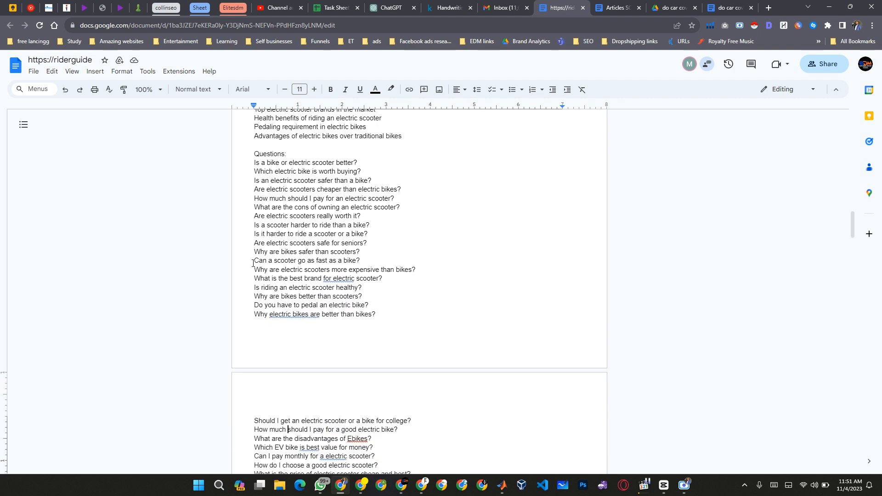
Delete the question "Can I pay monthly for a electric scooter?" from the Questions list.
key("ctrl+Right")
key("ctrl+Right")
key("ctrl+Right")
key("ctrl+Right")
key("ctrl+Right")
key("ctrl+Right")
key("ctrl+Right")
key("ctrl+Right")
key("ctrl+Right")
key("Down")
key("shift+End")
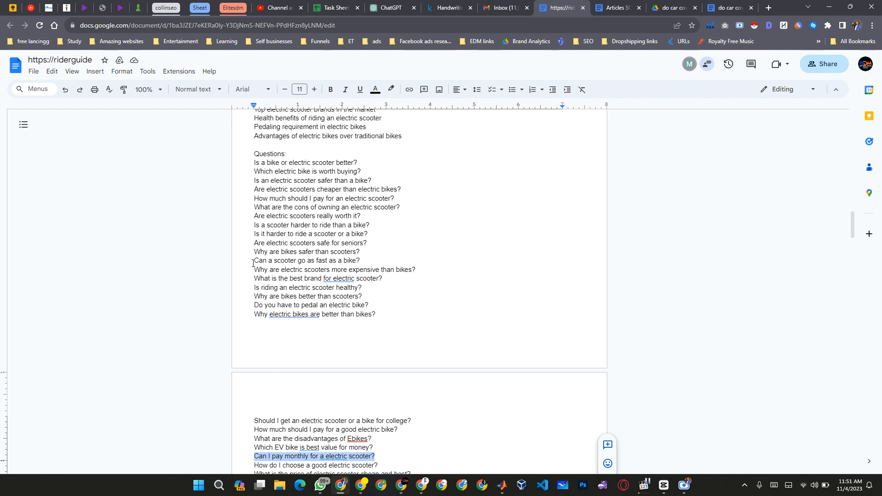
key("BackSpace")
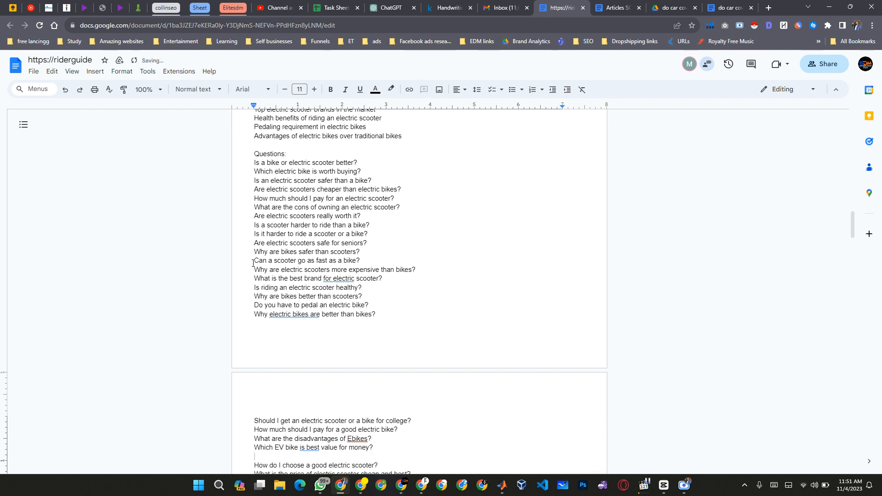
Delete the question "What is the price of electric scooter cheap and best?" and the blank line above "How do I choose a good electric scooter?".
key("shift+Down")
key("shift+Down")
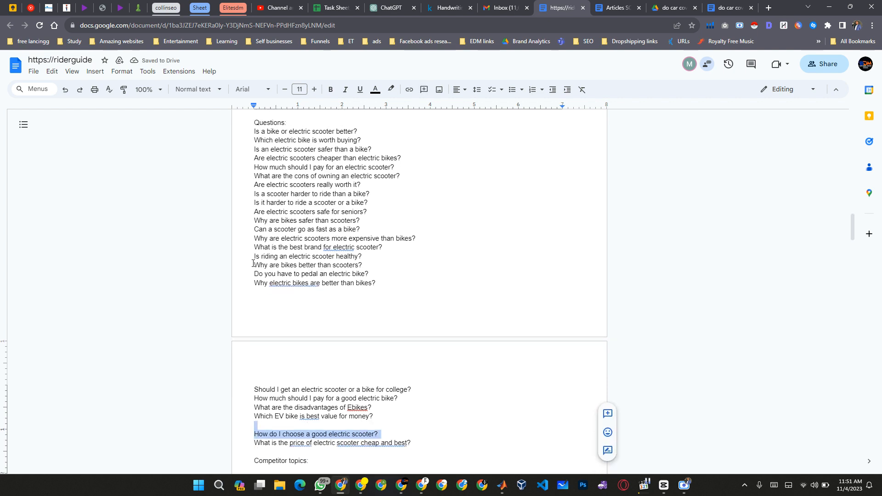
key("Down")
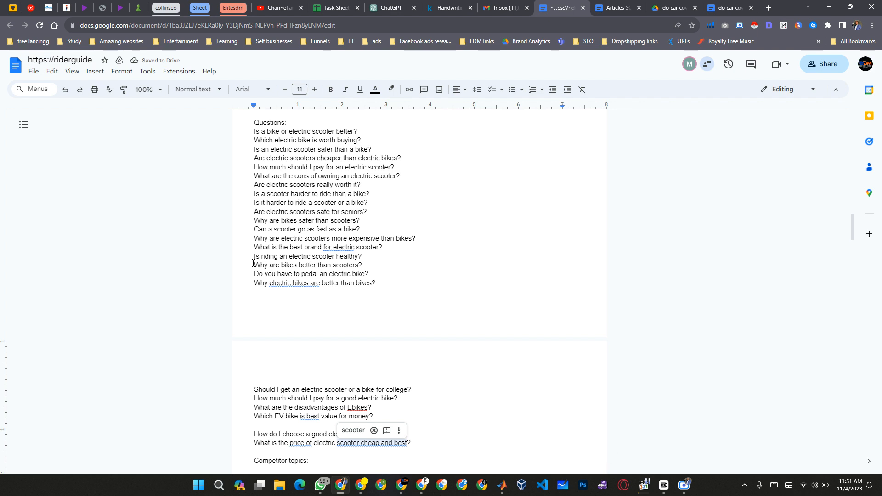
key("Home")
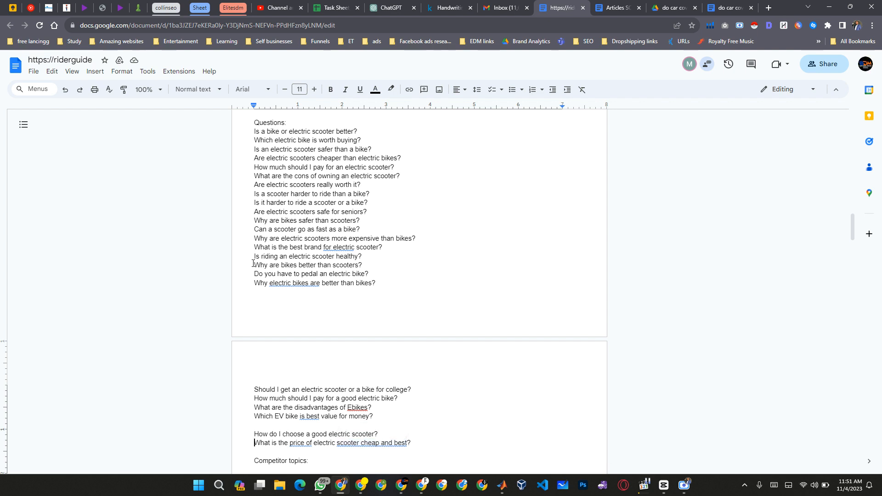
key("shift+End")
key("BackSpace")
key("BackSpace")
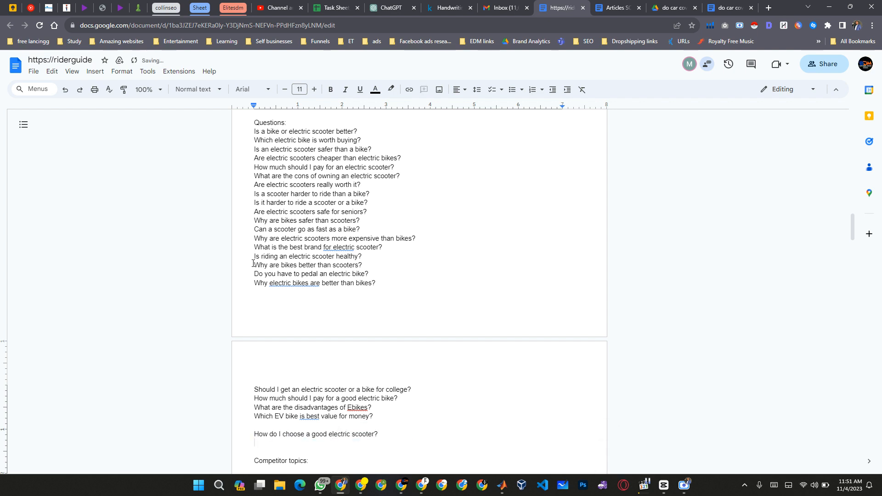
key("BackSpace")
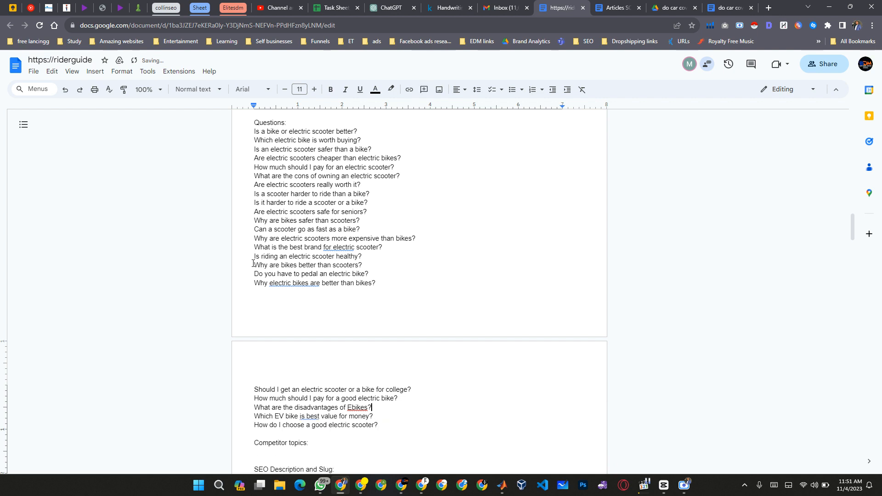
Delete the question "What are the disadvantages of Ebikes?" from the Questions list.
key("ctrl+shift+Left")
key("ctrl+shift+Left")
key("ctrl+shift+Left")
key("ctrl+shift+Left")
key("ctrl+shift+Left")
key("ctrl+shift+Left")
key("ctrl+shift+Left")
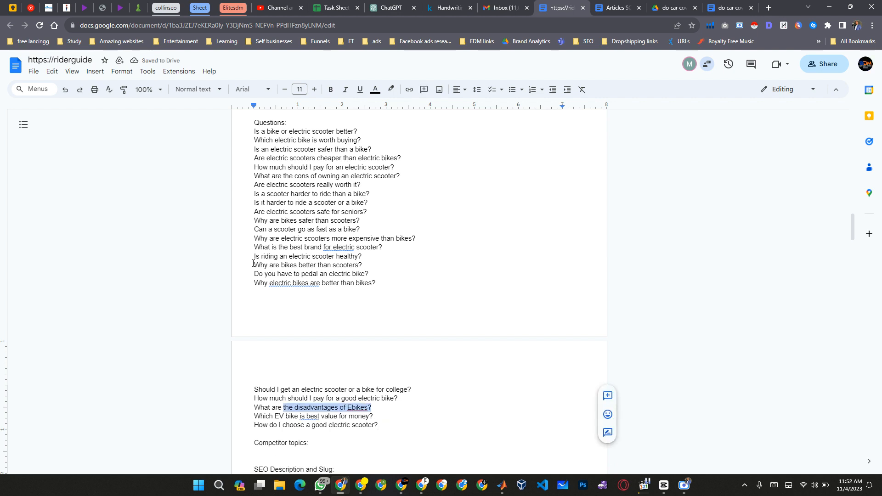
key("BackSpace")
key("BackSpace")
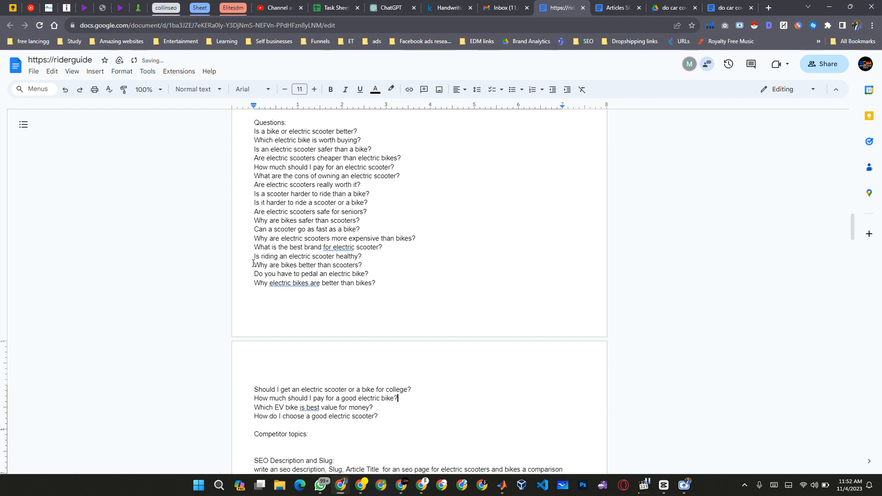
Check whether "How much should I pay for a good electric bike?" and the neighbouring questions are relevant to the comparison article.
key("ctrl+shift+Left")
key("ctrl+shift+Left")
key("ctrl+shift+Left")
key("ctrl+shift+Left")
key("ctrl+shift+Left")
key("ctrl+shift+Left")
key("ctrl+shift+Left")
key("ctrl+shift+Left")
key("ctrl+shift+Left")
key("ctrl+shift+Left")
key("ctrl+shift+Left")
key("ctrl+shift+Left")
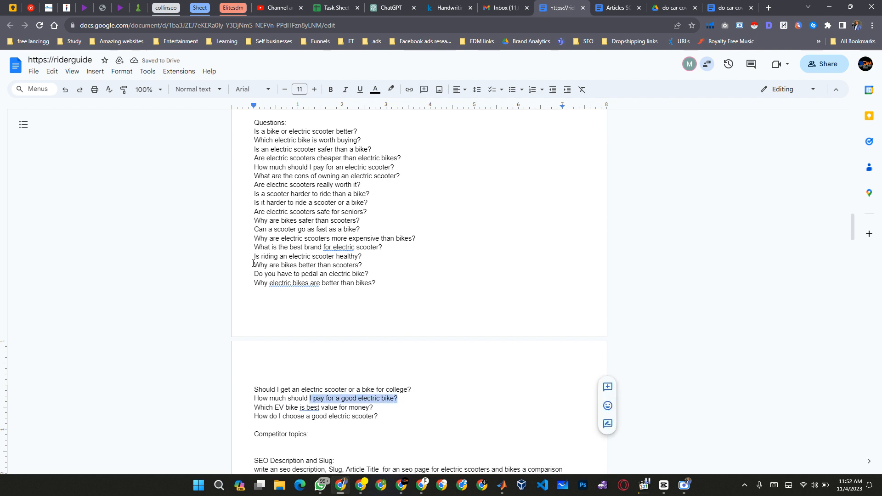
key("Left")
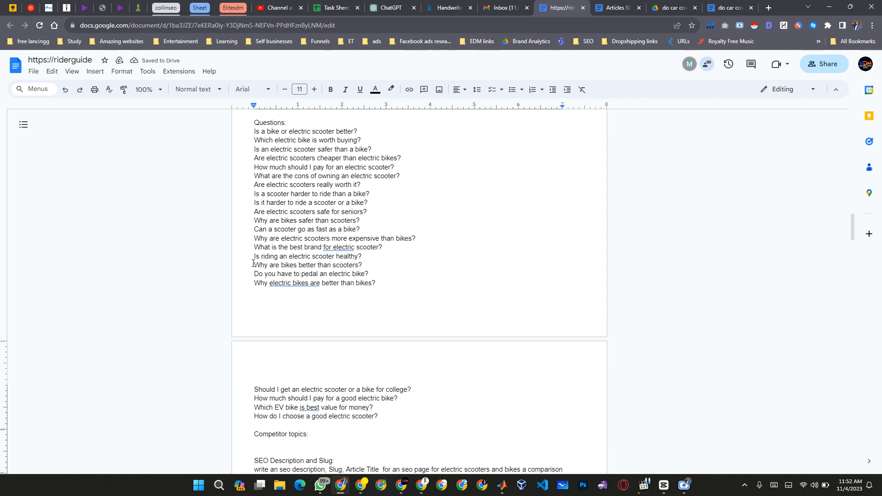
key("ctrl+Left")
key("ctrl+Left")
key("ctrl+Left")
key("ctrl+Left")
key("ctrl+Left")
key("ctrl+Left")
key("Up")
key("Down")
key("Up")
key("Up")
key("Down")
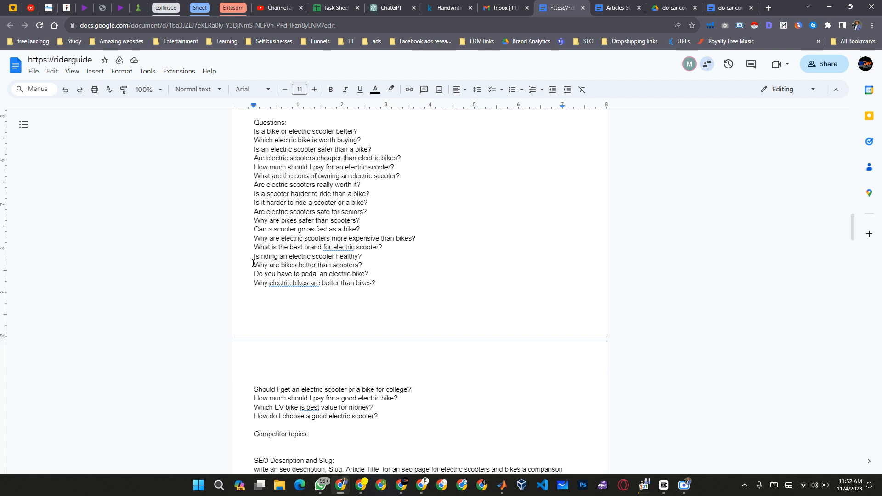
Copy the full refined Questions list, from "Is a bike or electric scooter better?" to "How do I choose a good electric scooter?".
key("Up")
key("Up")
key("Up")
key("Up")
key("Up")
key("shift+Down")
key("shift+Down")
key("shift+Down")
key("shift+Down")
key("shift+Down")
key("shift+Down")
key("shift+Down")
key("shift+Down")
key("shift+Down")
key("shift+Down")
key("shift+Down")
key("shift+Down")
key("shift+Down")
key("shift+Down")
key("shift+Down")
key("shift+Down")
key("shift+Down")
key("shift+Down")
key("shift+Down")
key("shift+Down")
key("ctrl+c")
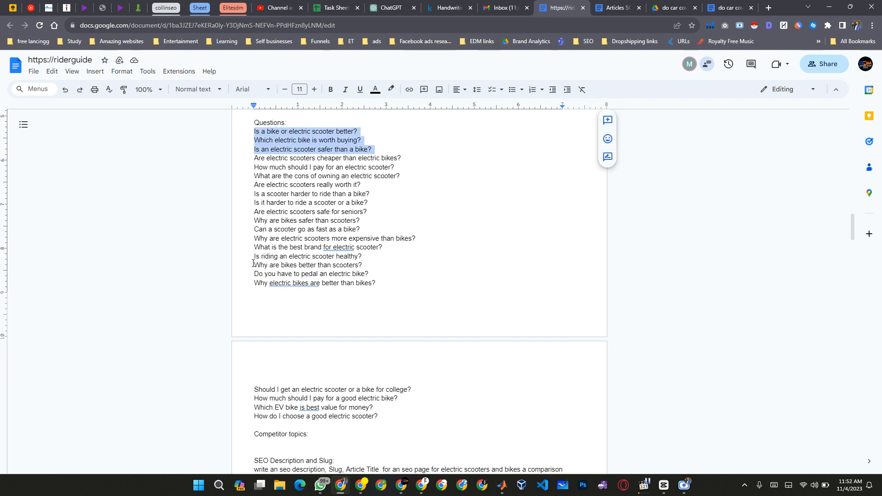
key("shift+Up")
key("shift+Up")
key("shift+Up")
key("shift+Up")
key("shift+Up")
key("shift+Up")
key("shift+Up")
key("shift+Up")
key("shift+Up")
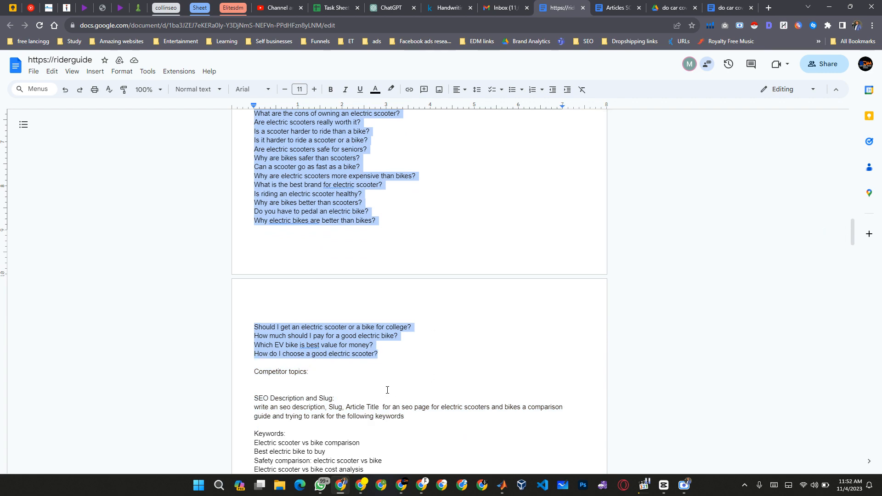
Replace the list under Questions in the Keyword extraction prompt with the copied refined questions.
scroll(387, 391, "down", 8)
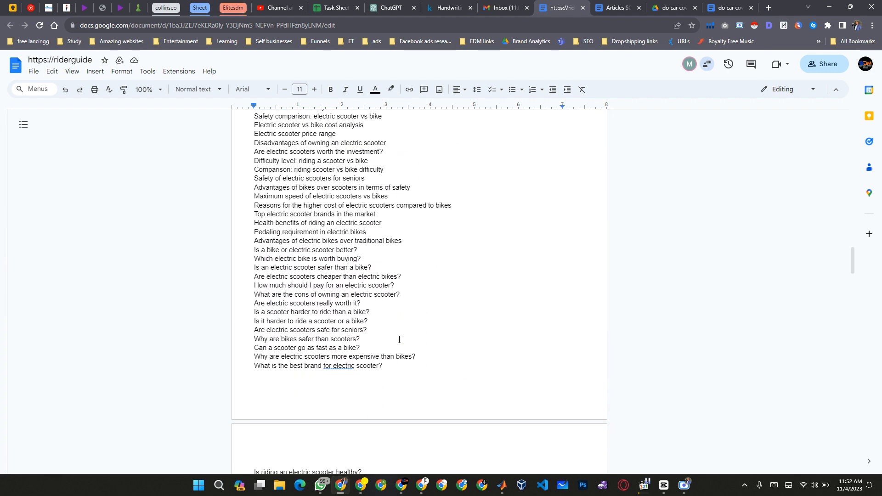
scroll(400, 339, "up", 4)
scroll(437, 329, "down", 8)
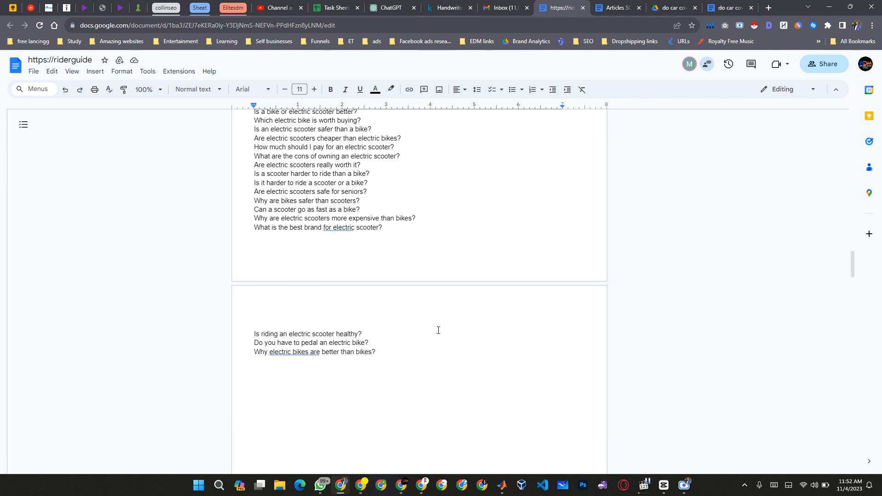
scroll(438, 330, "down", 10)
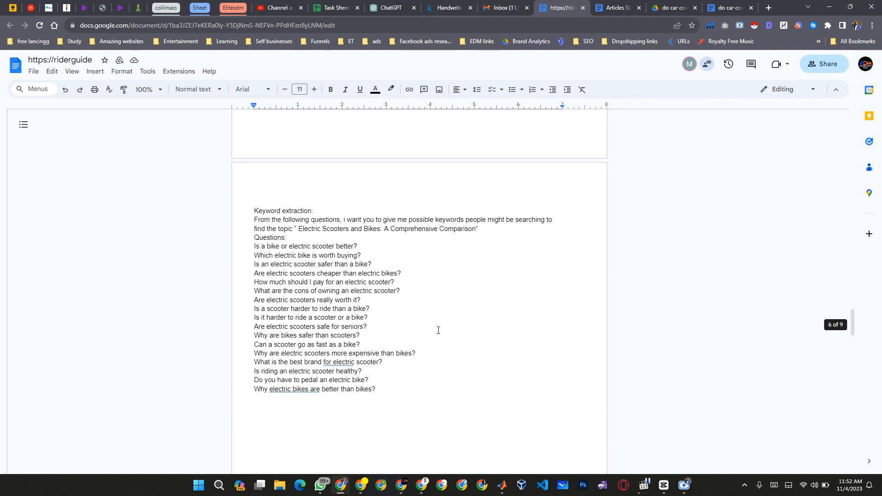
left_click(299, 237)
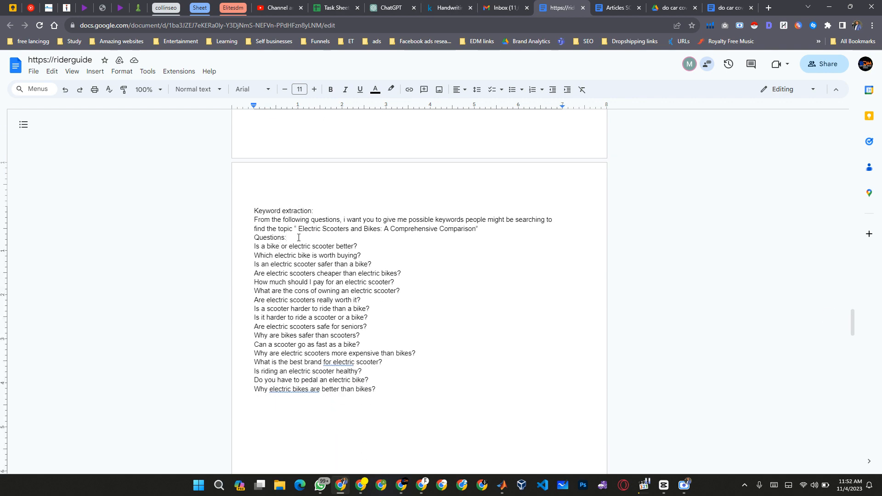
key("Up")
key("ctrl+Right")
key("ctrl+Right")
key("ctrl+Right")
key("ctrl+Right")
key("ctrl+Right")
key("ctrl+Right")
key("ctrl+Right")
key("ctrl+Right")
key("ctrl+Right")
key("ctrl+Right")
key("End")
key("End")
key("BackSpace")
key("shift+Down")
key("shift+Down")
key("shift+Down")
key("shift+Down")
key("shift+Down")
key("shift+Down")
key("shift+Down")
key("shift+Down")
key("shift+Down")
key("shift+Down")
key("shift+Down")
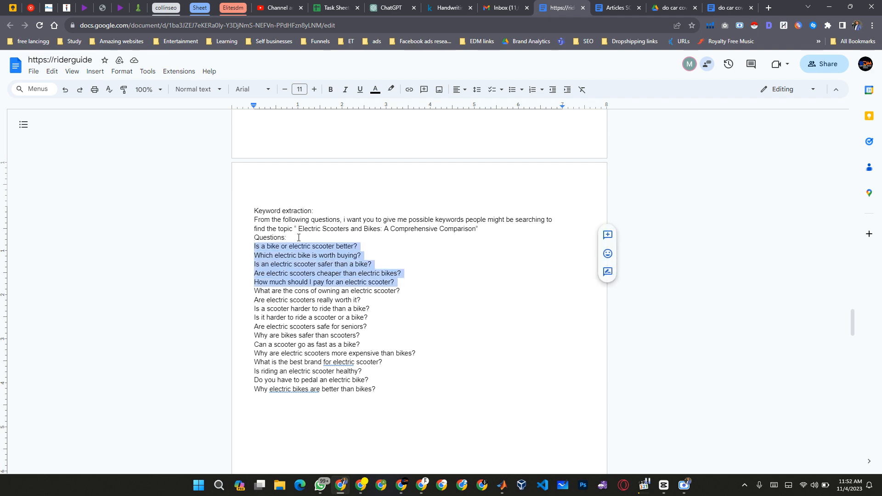
key("shift+Down")
key("shift+Down")
key("shift+Down")
key("shift+Down")
key("shift+Down")
key("shift+Down")
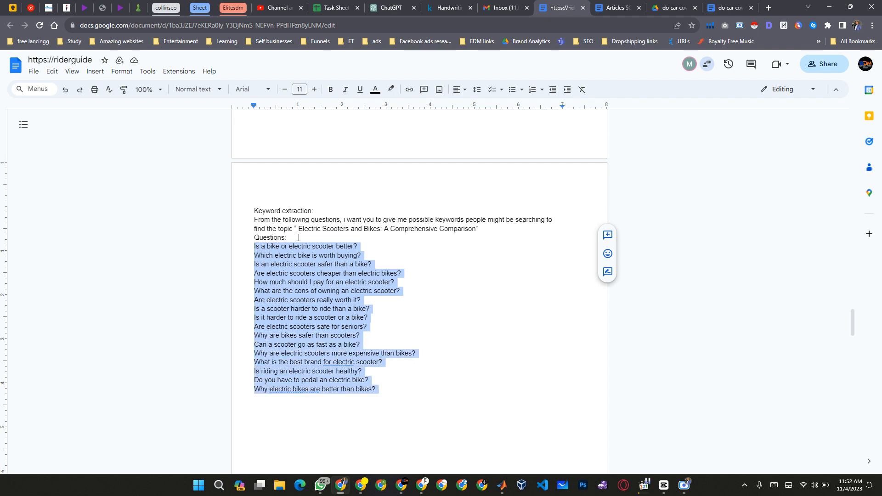
key("ctrl+v")
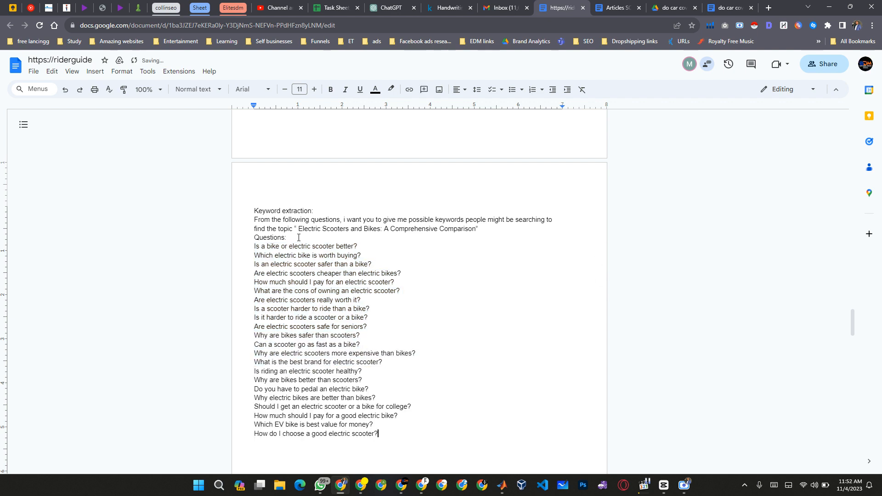
Copy the whole Keyword extraction prompt with its questions and send it in the open ChatGPT conversation.
key("shift+Up")
key("shift+Up")
key("shift+Up")
key("shift+Up")
key("shift+Up")
key("shift+Up")
key("shift+Up")
key("shift+Up")
key("shift+Up")
key("shift+Up")
key("shift+Up")
key("shift+Up")
key("shift+Up")
key("shift+Up")
key("shift+Up")
key("shift+Up")
key("shift+Up")
key("shift+Up")
key("shift+Up")
key("shift+Up")
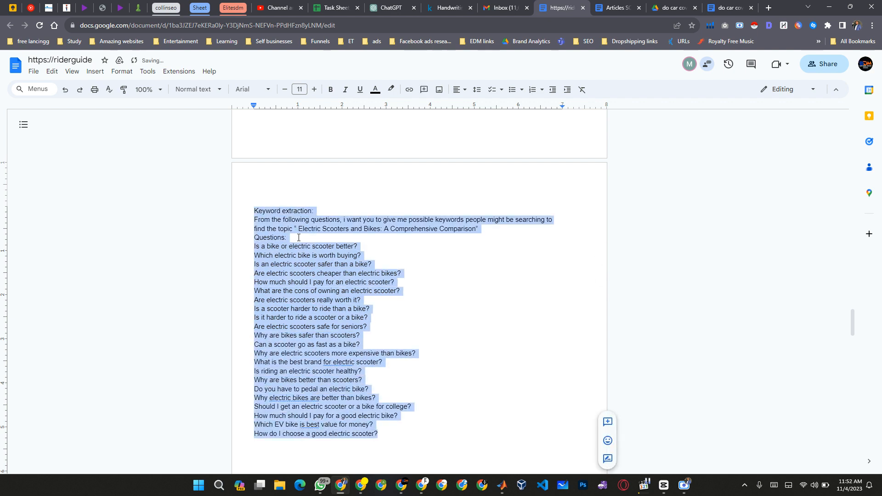
left_click(373, 3)
scroll(370, 275, "down", 12)
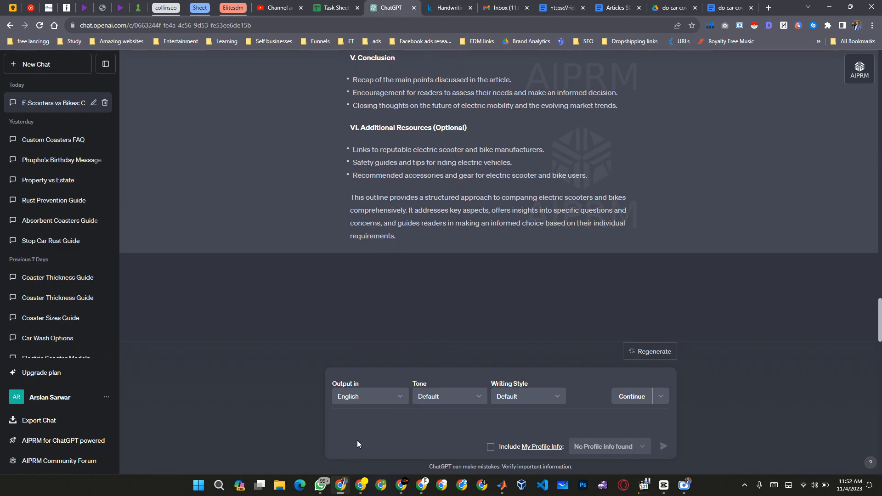
key("ctrl+v")
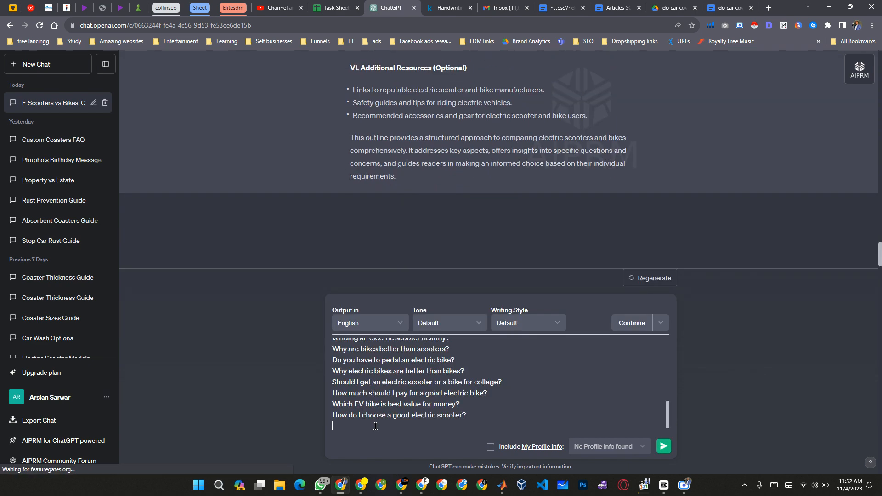
left_click(662, 446)
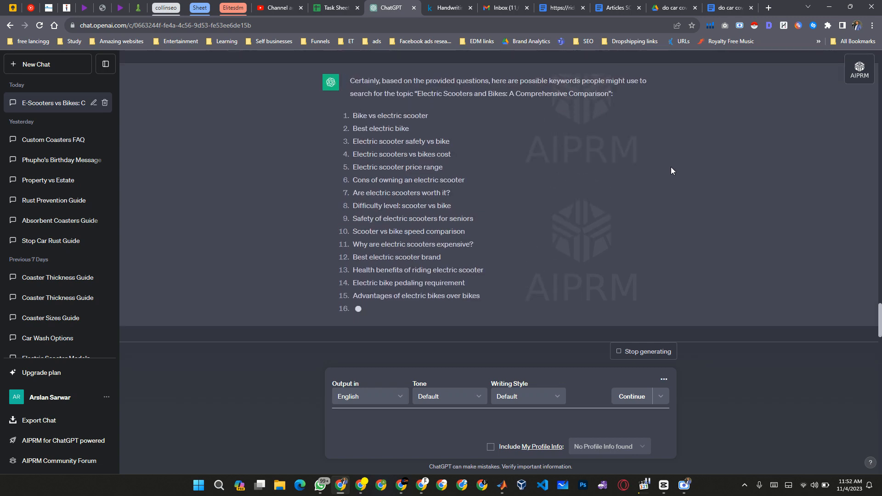
Copy the generated keyword list, from "Bike vs electric scooter" to "How to choose a good electric scooter".
scroll(671, 171, "up", 3)
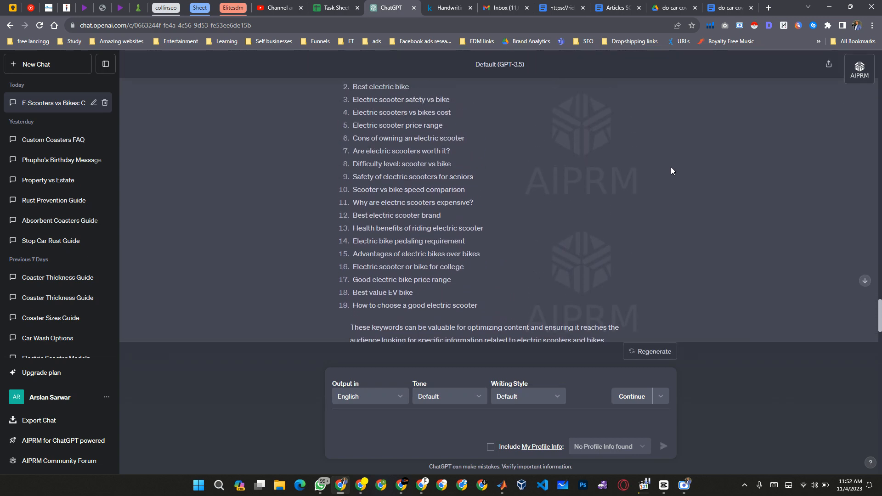
scroll(671, 171, "up", 1)
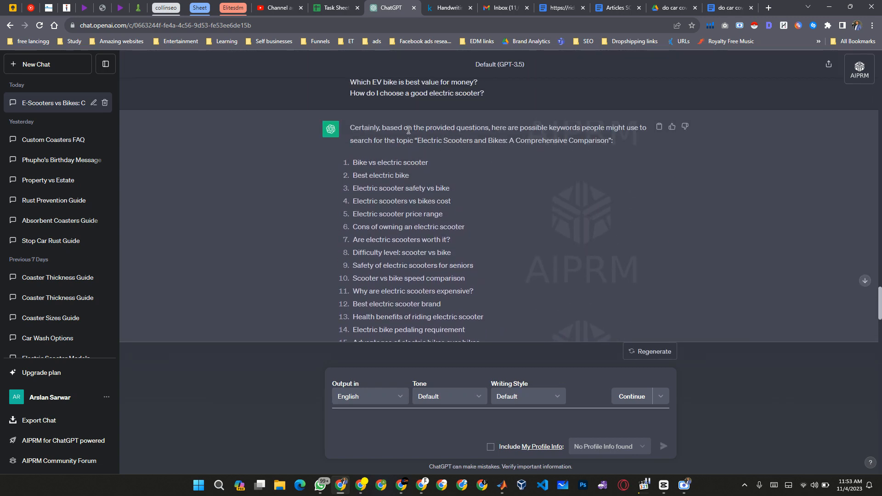
left_click_drag(351, 163, 482, 205)
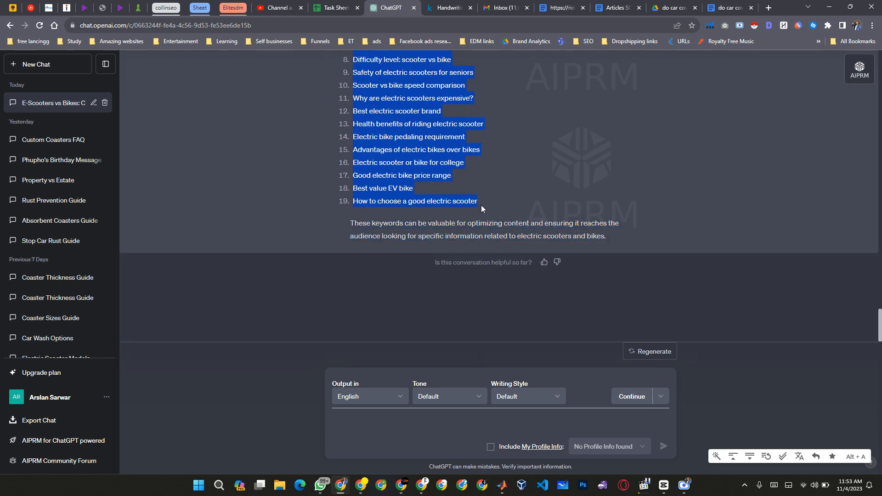
Switch to the riderguide document and replace everything under Keywords in the SEO Description and Slug prompt with the copied keywords.
left_click(562, 7)
scroll(419, 226, "up", 5)
scroll(419, 227, "up", 20)
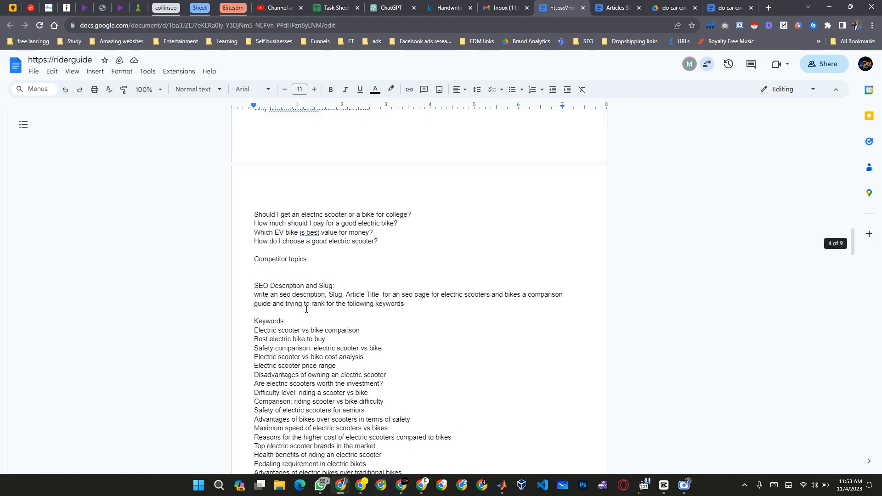
scroll(276, 283, "down", 1)
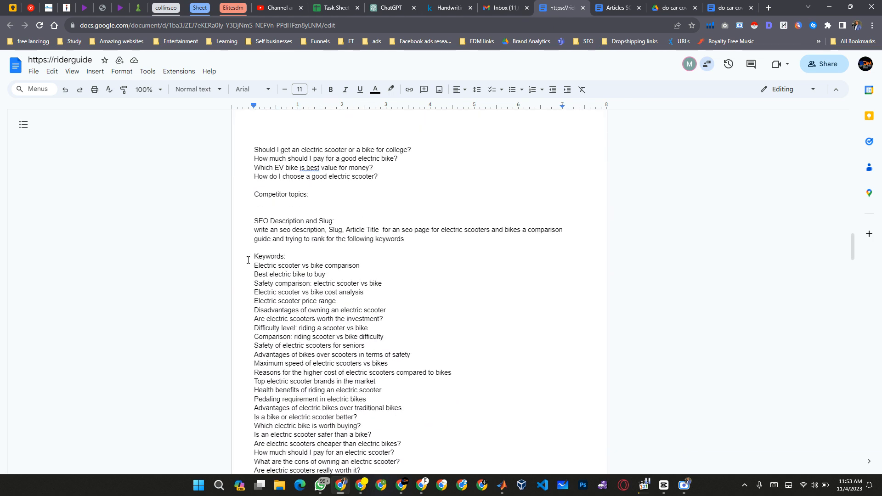
left_click(247, 260)
key("shift+Down")
key("shift+Down")
key("shift+Down")
key("shift+Down")
key("shift+Down")
key("shift+Down")
key("shift+Down")
key("shift+Down")
key("shift+Down")
key("shift+Down")
key("shift+Down")
key("shift+Down")
key("shift+Down")
key("shift+Down")
key("shift+Down")
key("shift+Down")
key("shift+Down")
key("shift+Down")
key("shift+Down")
key("shift+Down")
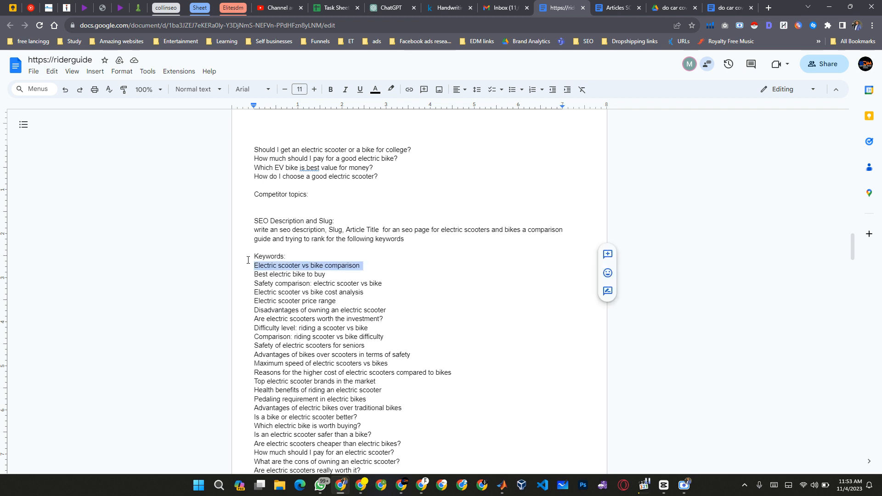
key("shift+Down")
key("shift+Down")
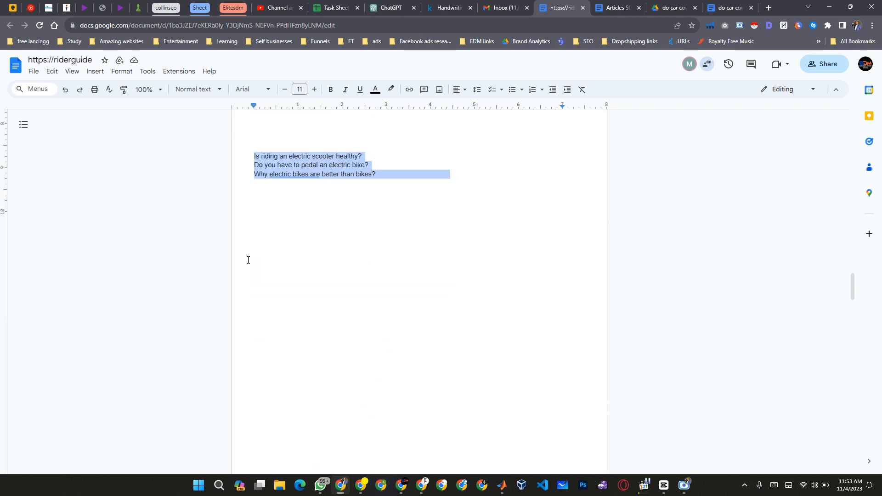
key("shift+Up")
key("shift+Left")
key("shift+Down")
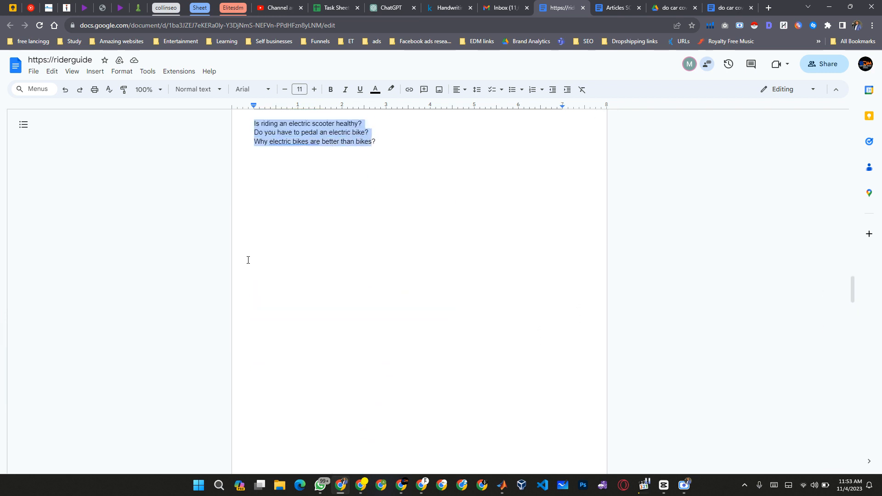
key("shift+Right")
key("ctrl+x")
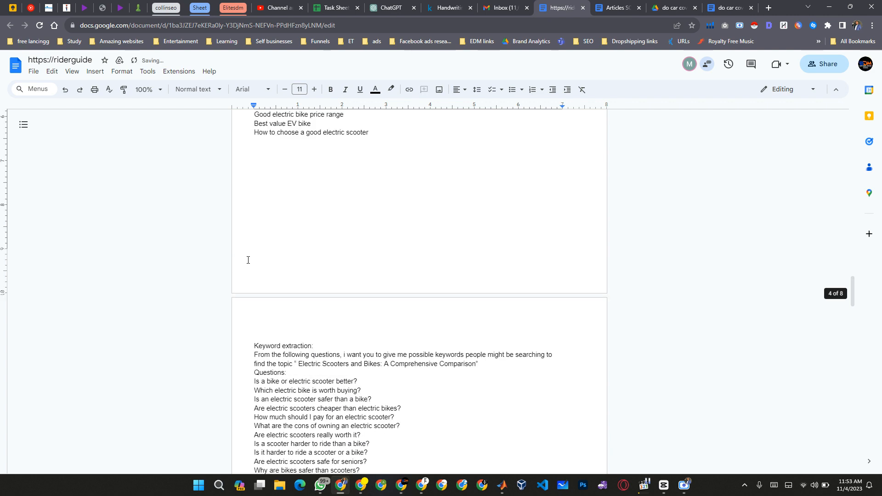
scroll(248, 260, "up", 10)
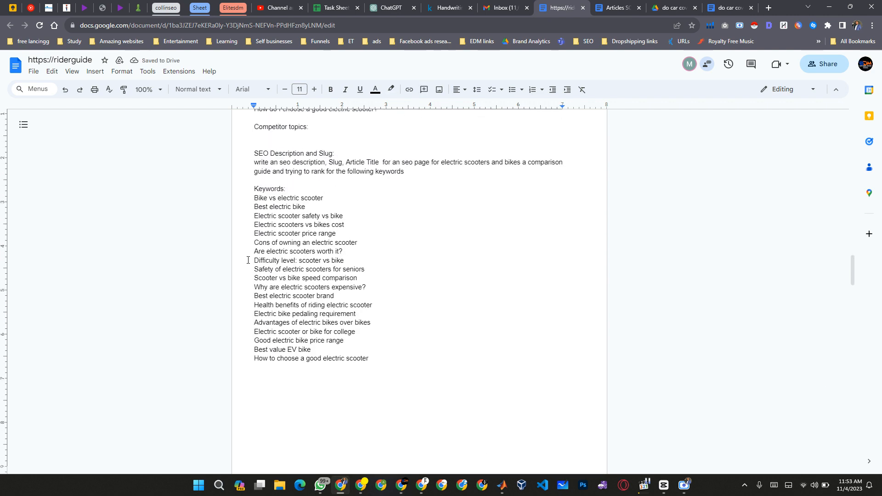
Replace the whole list under Keywords in the Article outline prompt with the copied keywords.
left_click(247, 260)
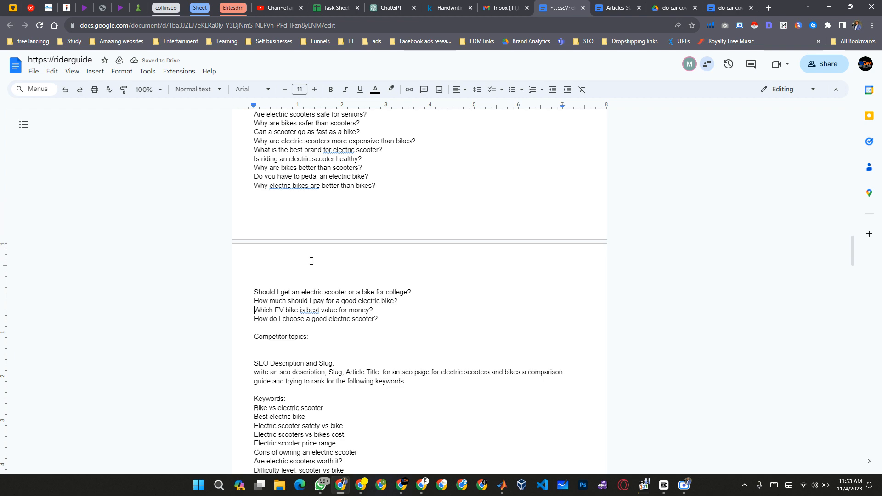
scroll(311, 261, "up", 9)
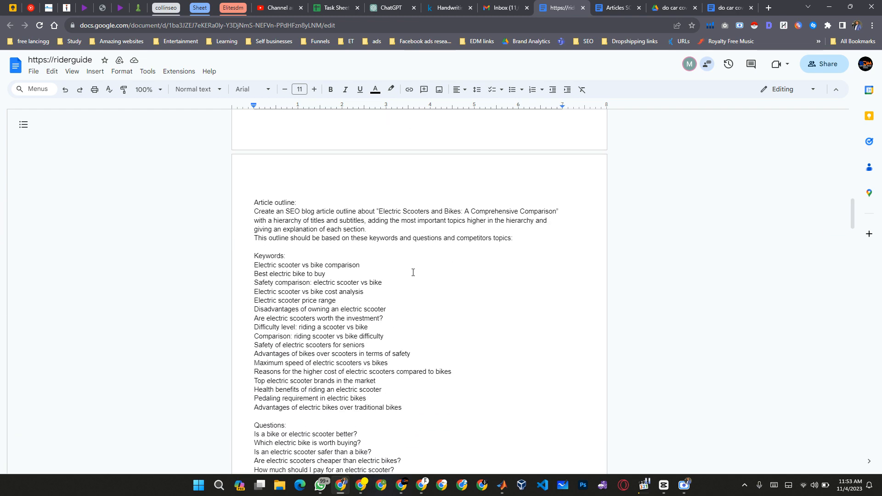
scroll(413, 273, "down", 1)
scroll(413, 272, "down", 10)
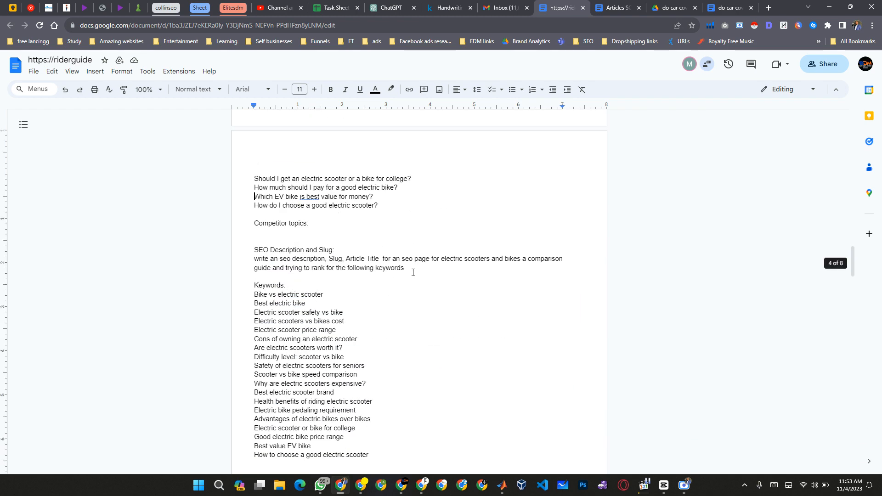
scroll(413, 272, "down", 1)
scroll(323, 405, "up", 8)
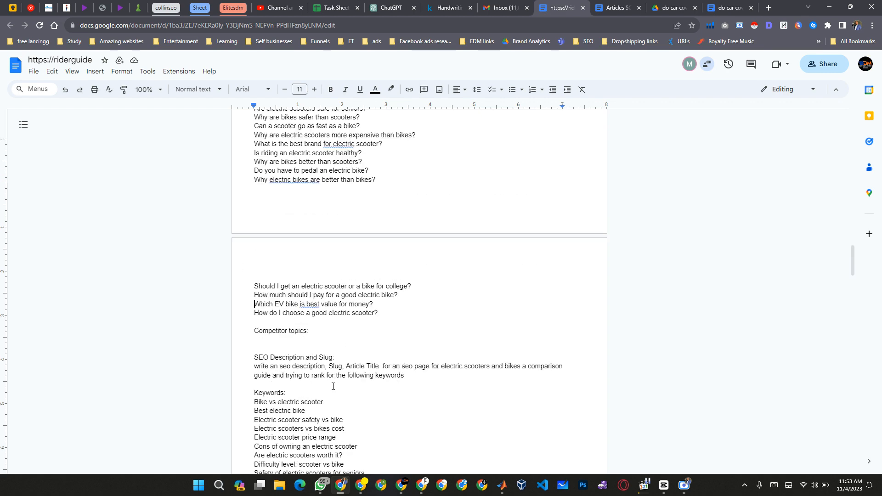
scroll(333, 437, "down", 5)
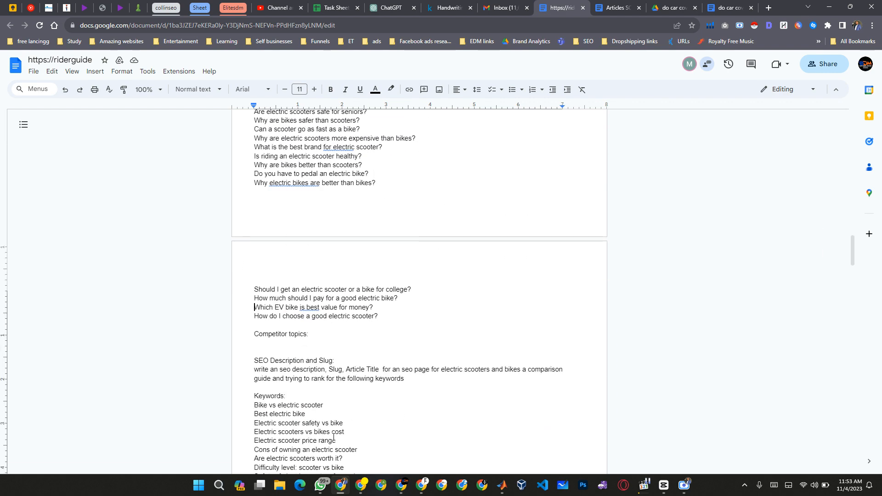
scroll(430, 345, "up", 9)
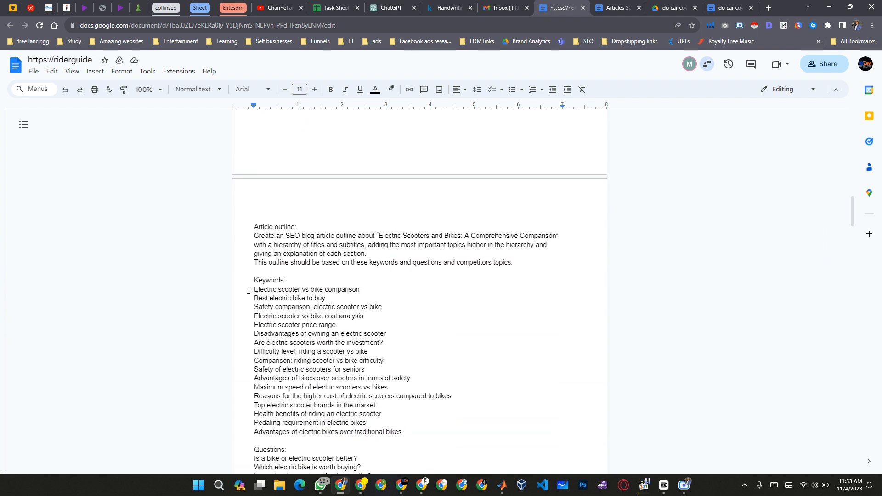
left_click_drag(248, 290, 417, 435)
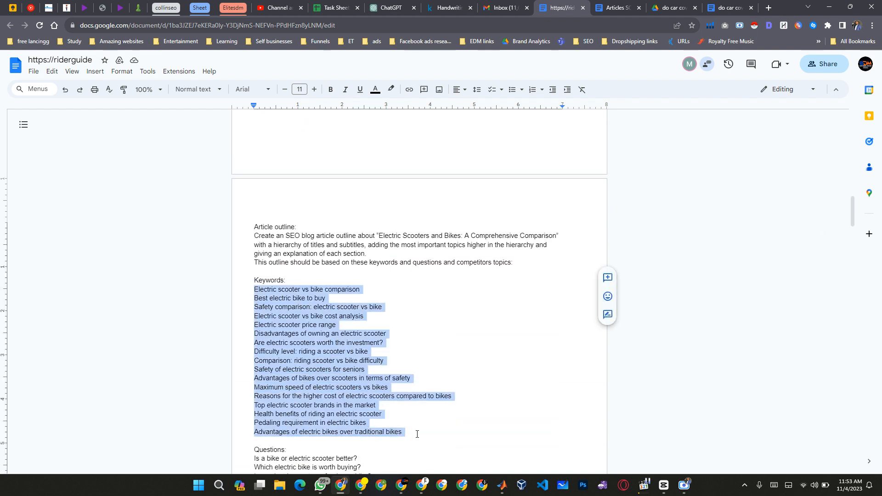
key("ctrl+v")
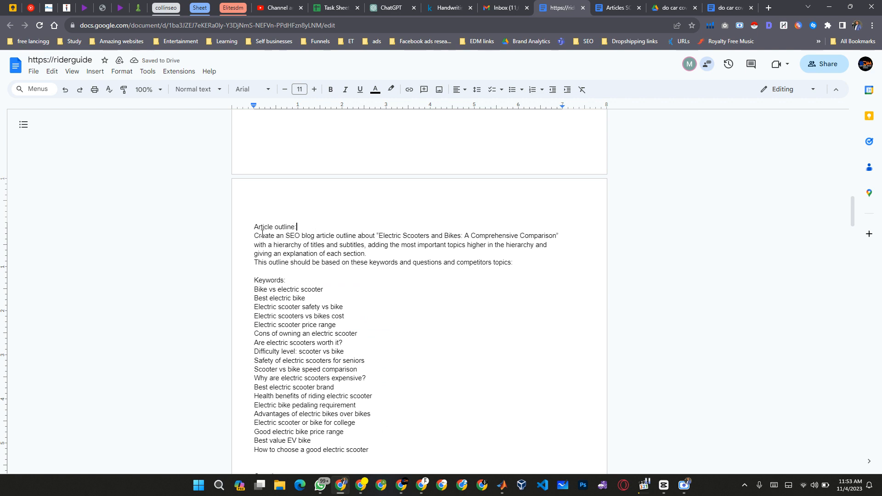
Switch to the Google results for electric scooters and bikes and open the Lime, Amazon, FLY E-BIKE, Electric Bike Paradise and Jetson results in new tabs.
key("ctrl+Right")
key("ctrl+Right")
key("ctrl+Right")
key("alt+Tab")
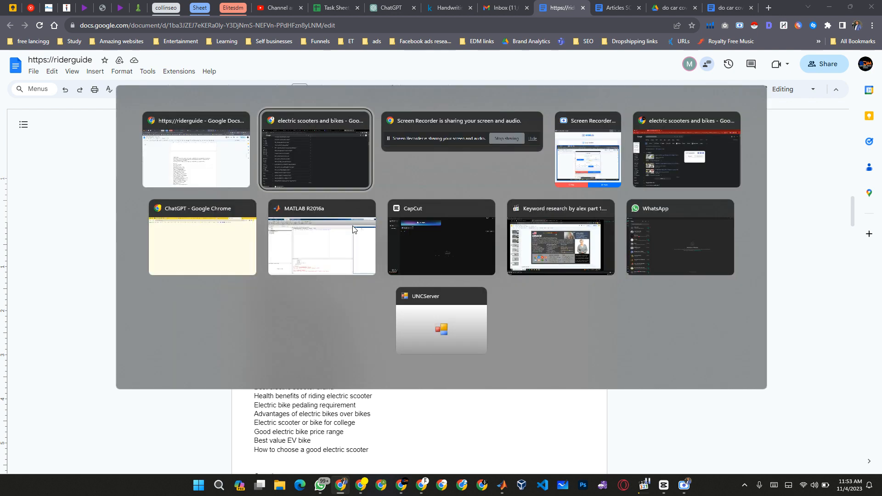
scroll(465, 183, "up", 15)
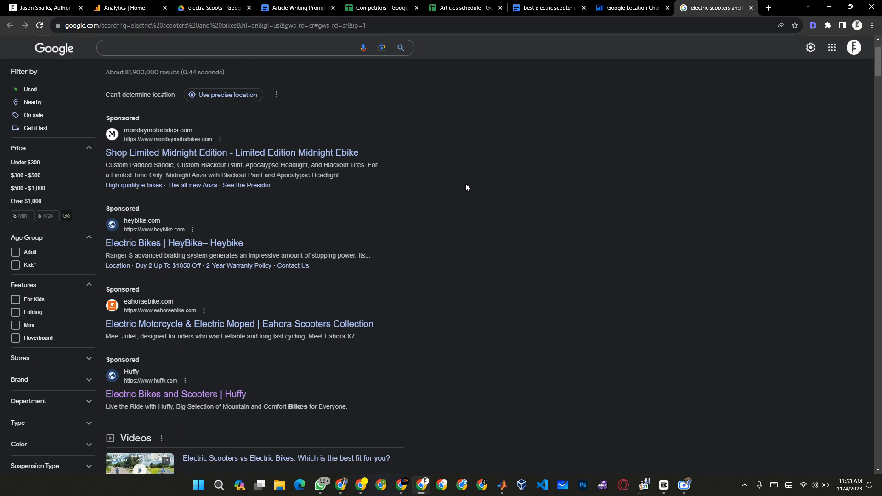
scroll(465, 183, "down", 5)
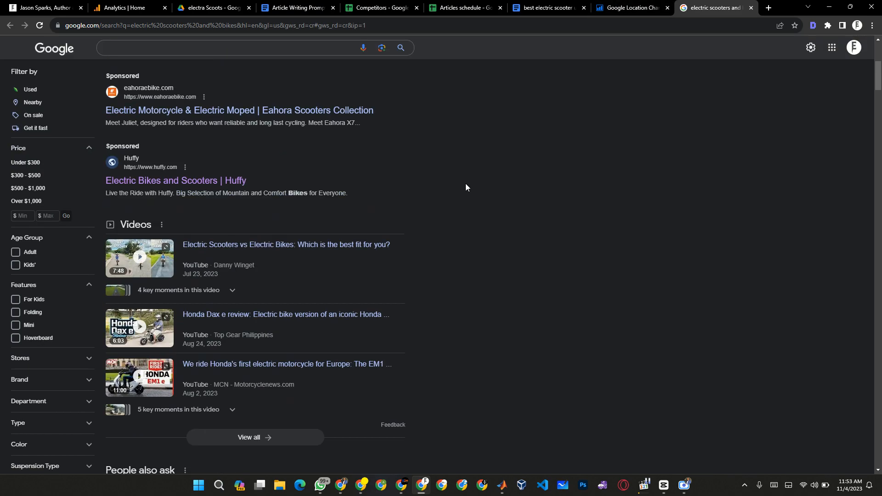
scroll(466, 187, "down", 15)
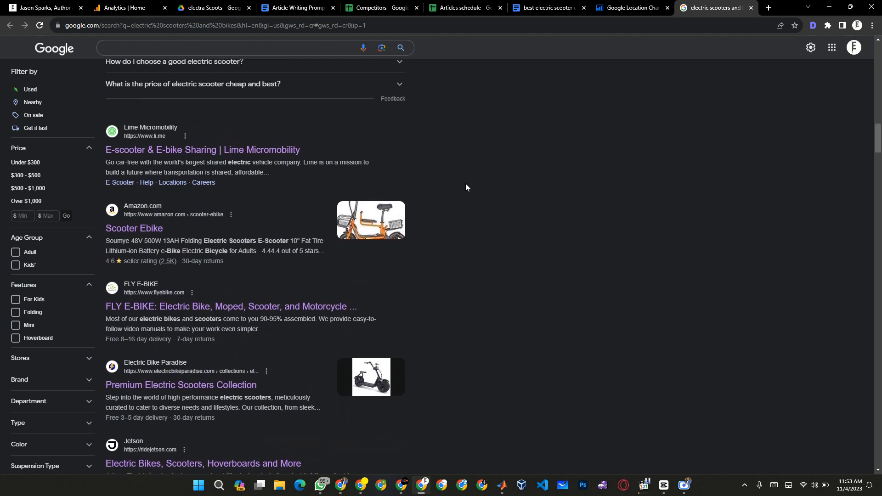
middle_click(164, 159)
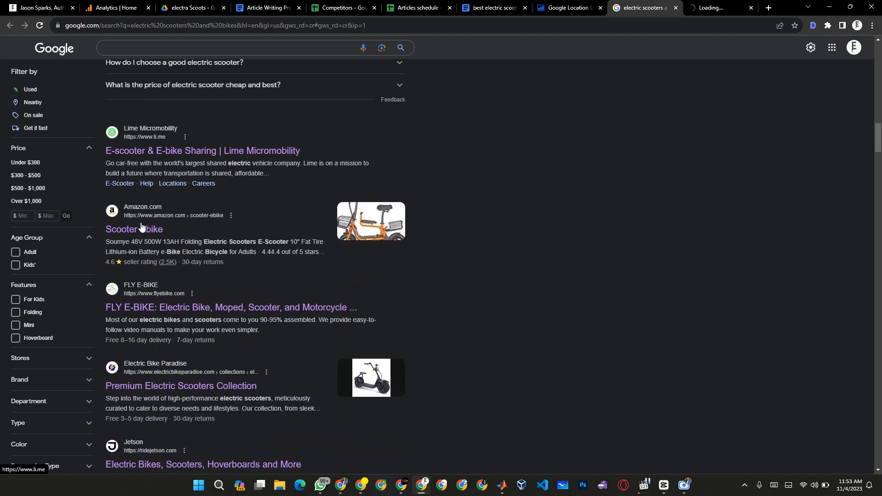
middle_click(138, 228)
middle_click(161, 308)
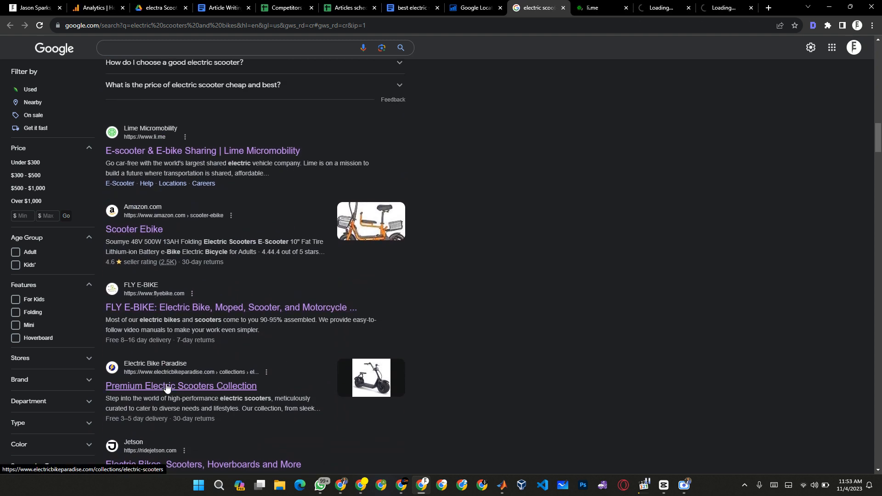
middle_click(168, 387)
middle_click(201, 465)
Open the Bird and Walmart results further down the Google results in new tabs as well.
scroll(339, 433, "down", 7)
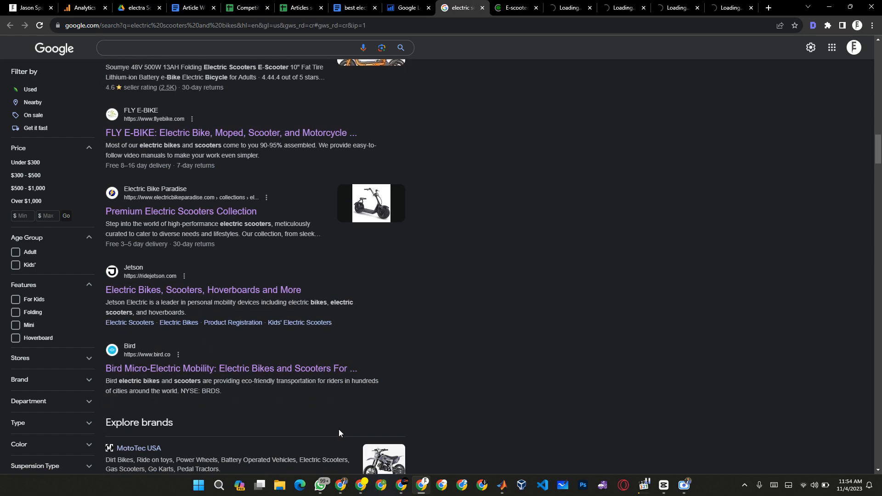
middle_click(181, 226)
scroll(426, 302, "down", 15)
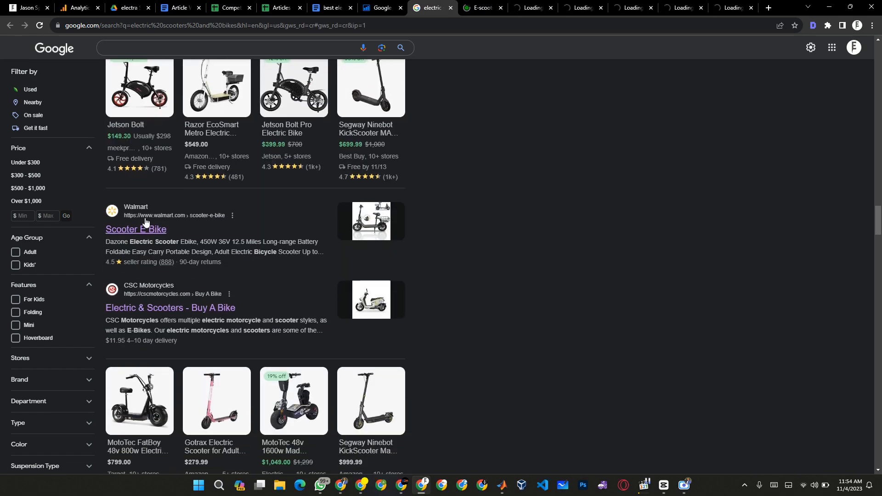
middle_click(139, 231)
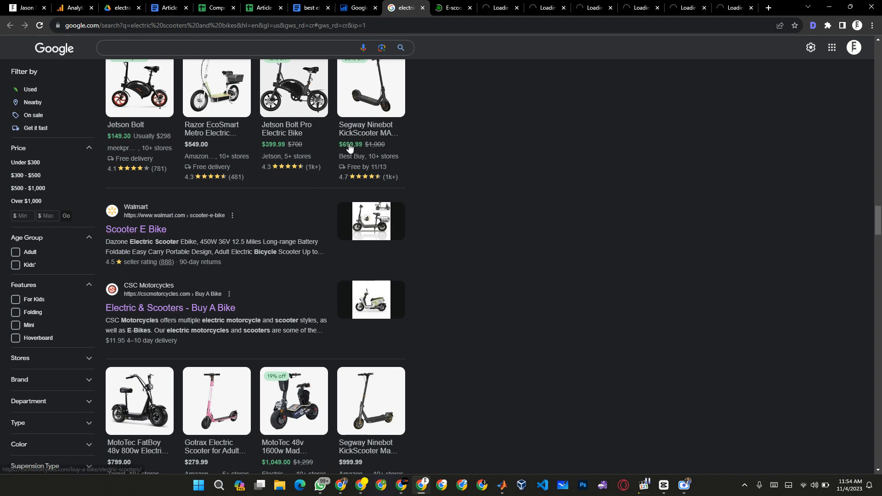
Examine the Lime, Amazon and FLY E-BIKE pages for article topics, closing each one after checking it.
left_click(469, 4)
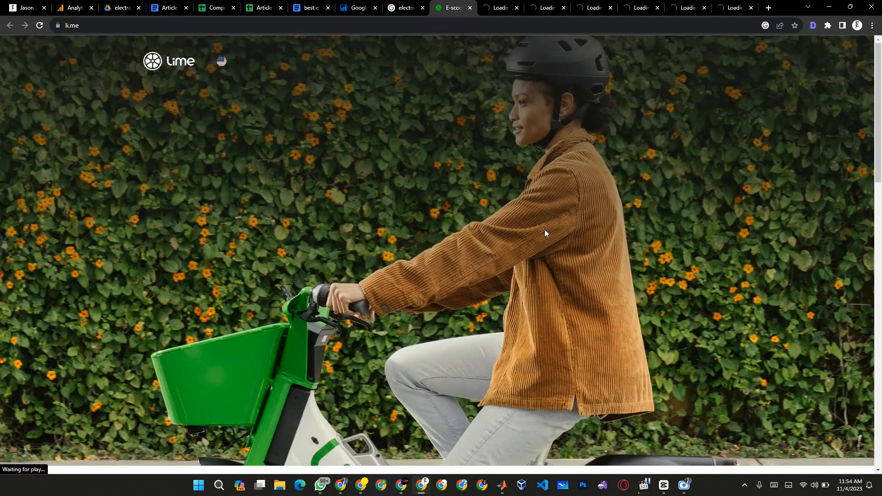
scroll(545, 233, "down", 5)
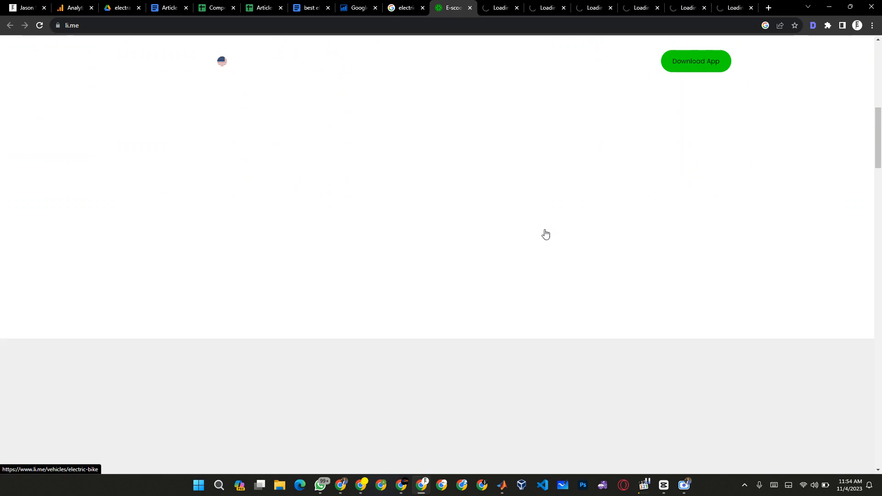
scroll(545, 233, "down", 1)
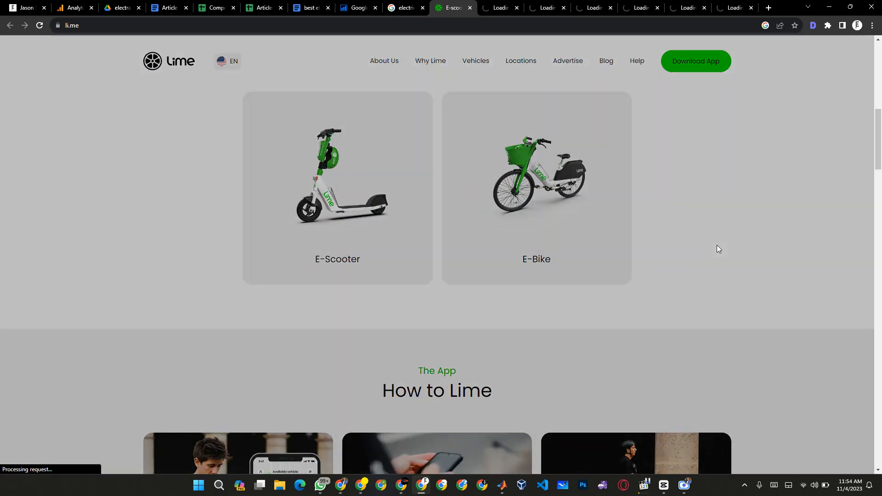
key("ctrl+w")
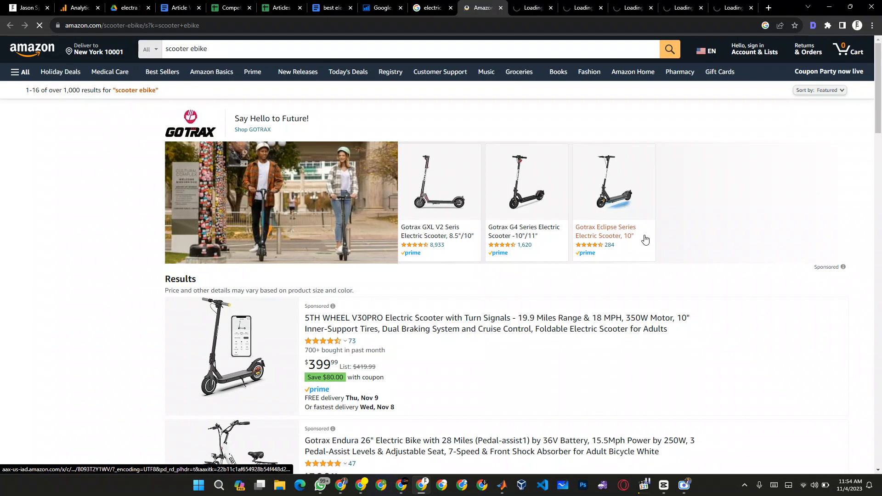
key("ctrl+w")
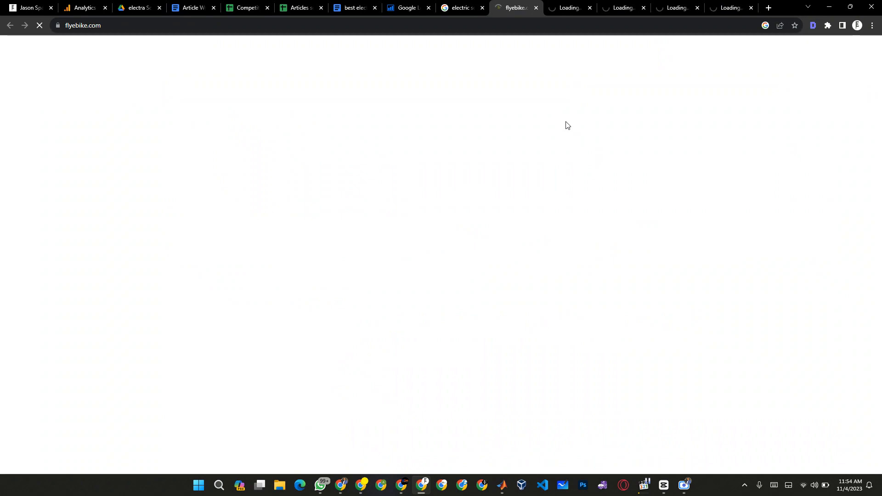
key("ctrl+w")
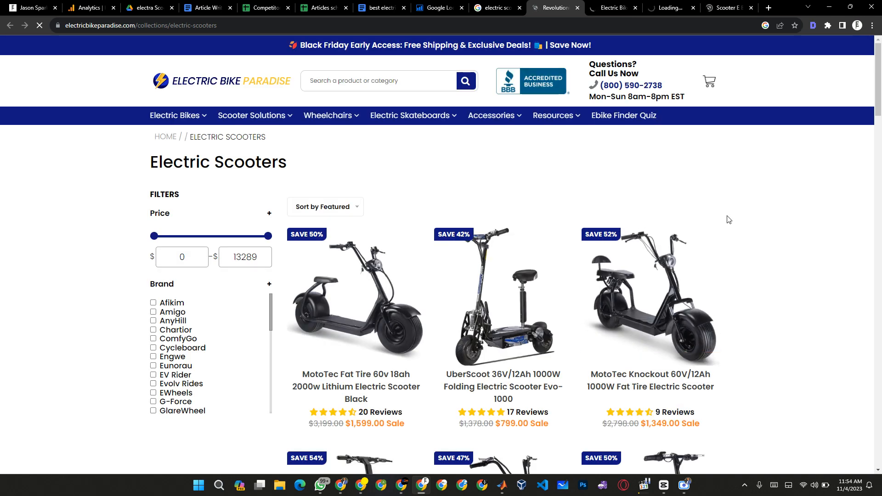
Check the Electric Bike Paradise, Jetson, Bird and Walmart pages for article content and close each of them.
key("ctrl+w")
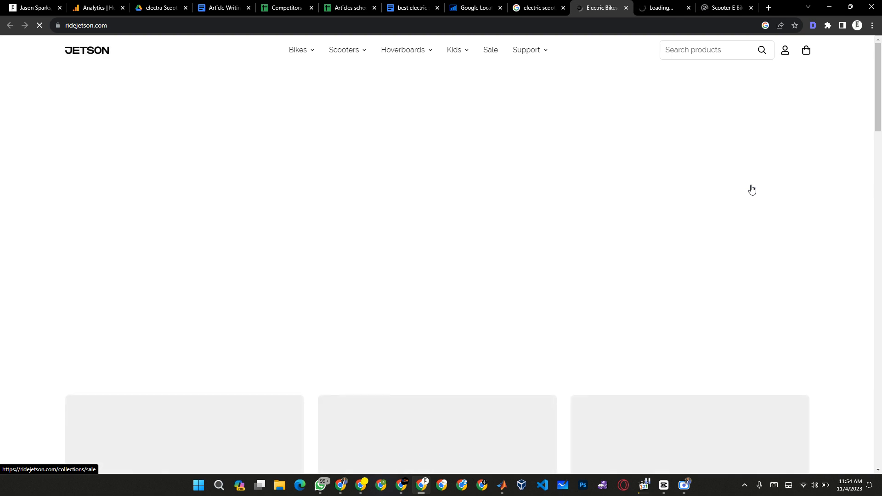
scroll(791, 294, "down", 10)
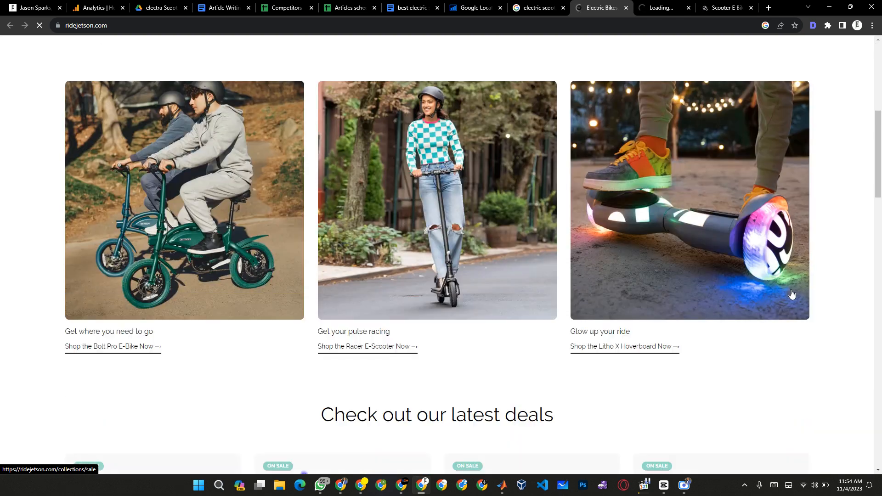
key("ctrl+w")
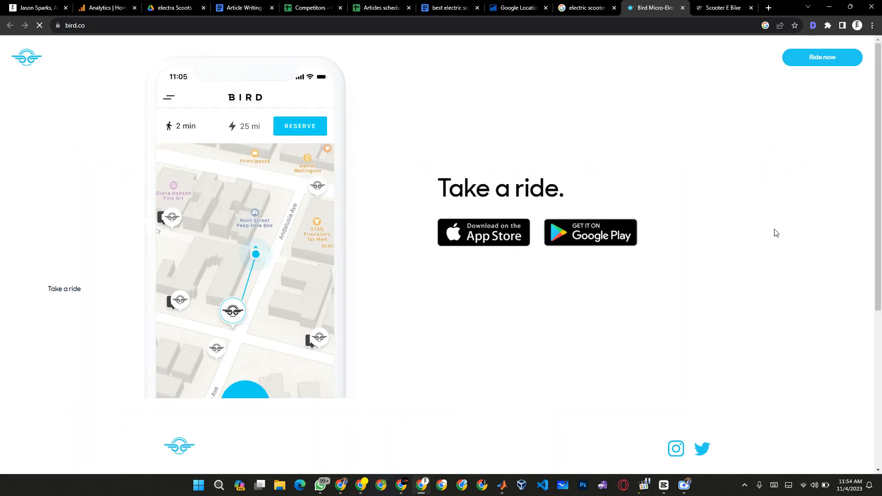
key("ctrl+w")
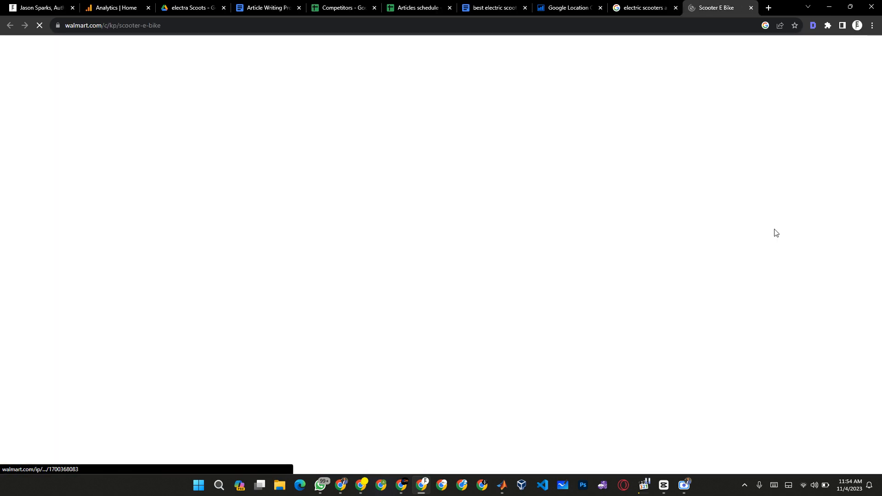
scroll(815, 302, "down", 1)
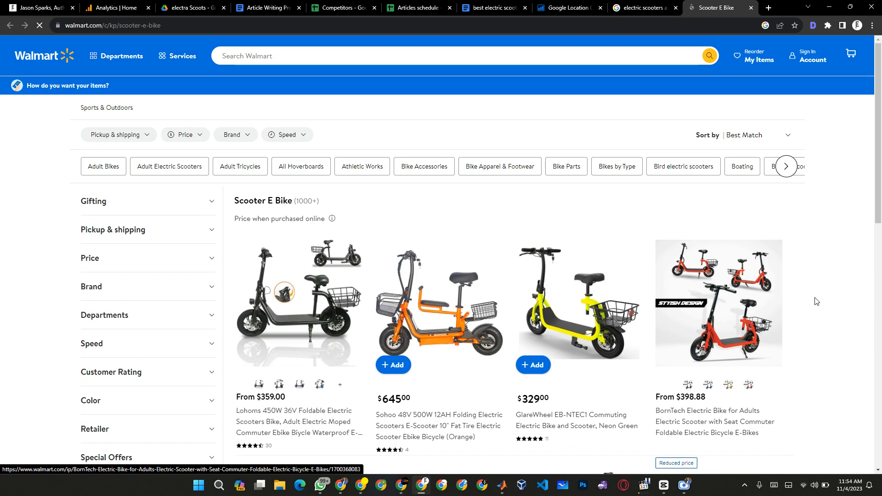
key("ctrl+w")
Return to the riderguide document and insert a page break between Competitor topics and the SEO Description and Slug section.
key("alt+Tab")
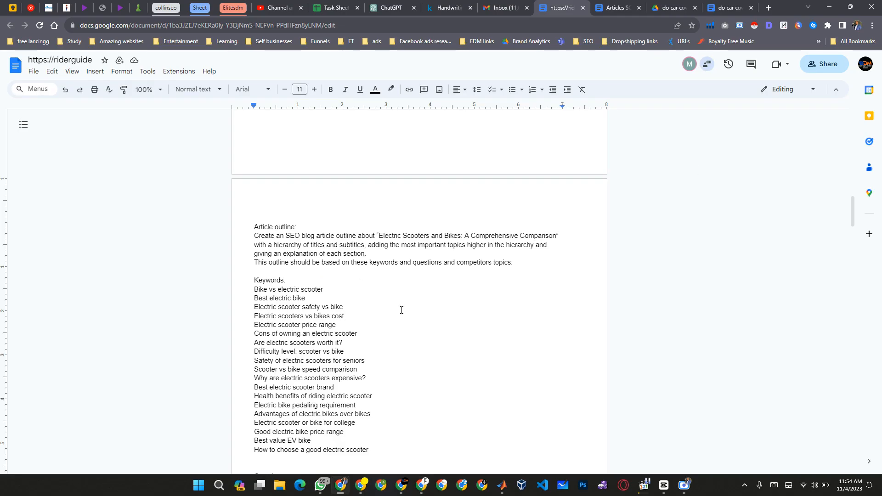
scroll(348, 288, "down", 15)
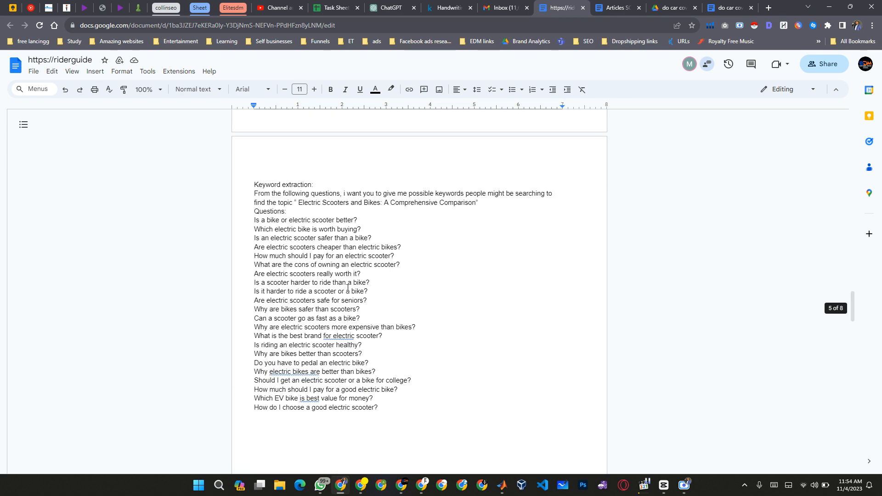
scroll(348, 288, "up", 5)
scroll(401, 205, "up", 12)
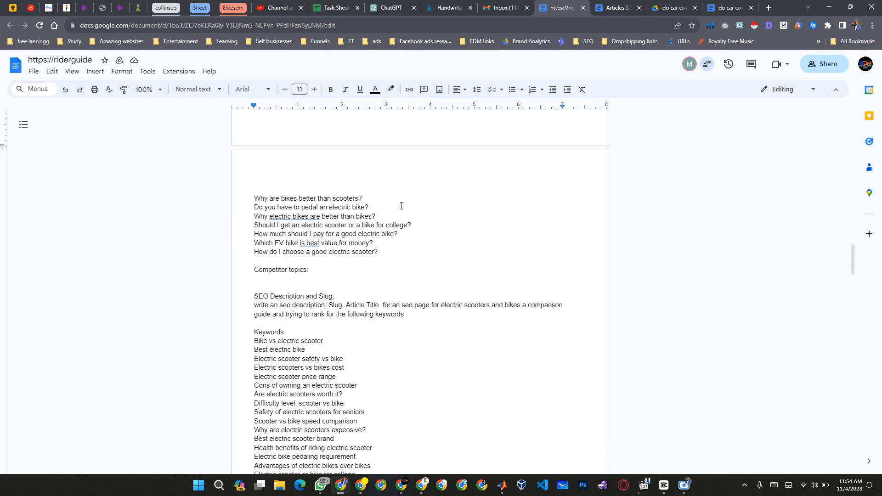
scroll(401, 205, "down", 4)
scroll(402, 205, "down", 4)
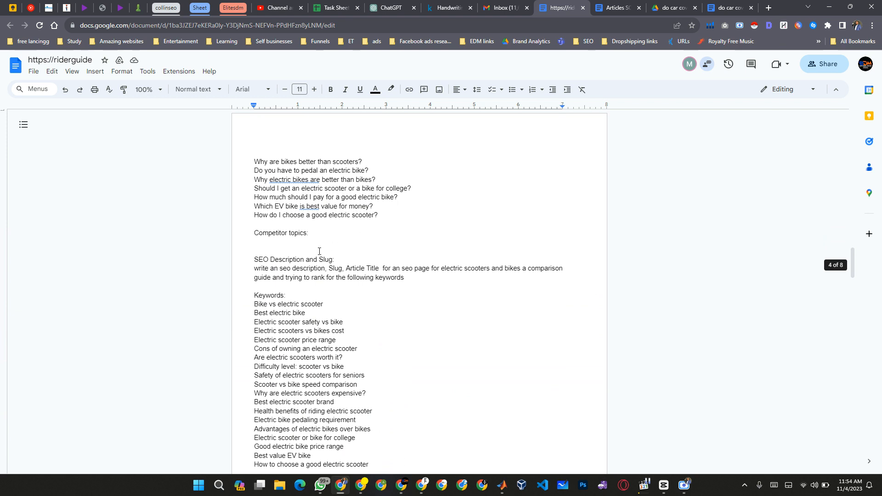
left_click(323, 236)
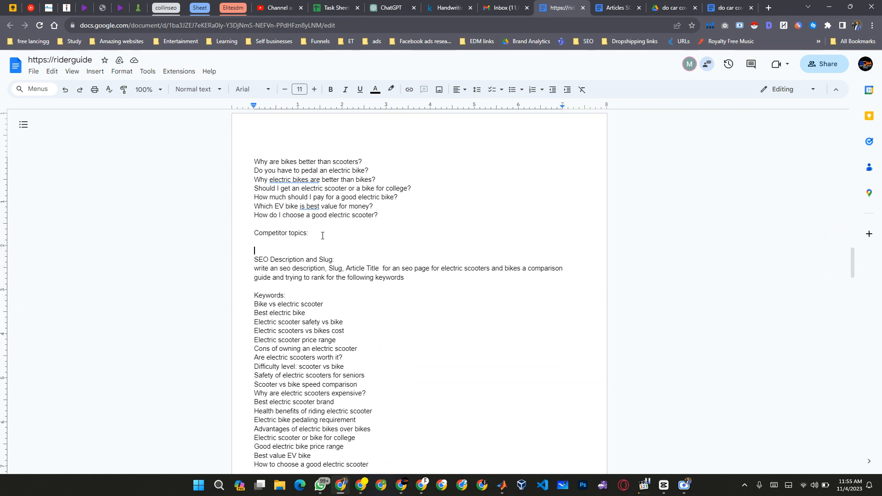
key("Down")
key("ctrl+Return")
key("Up")
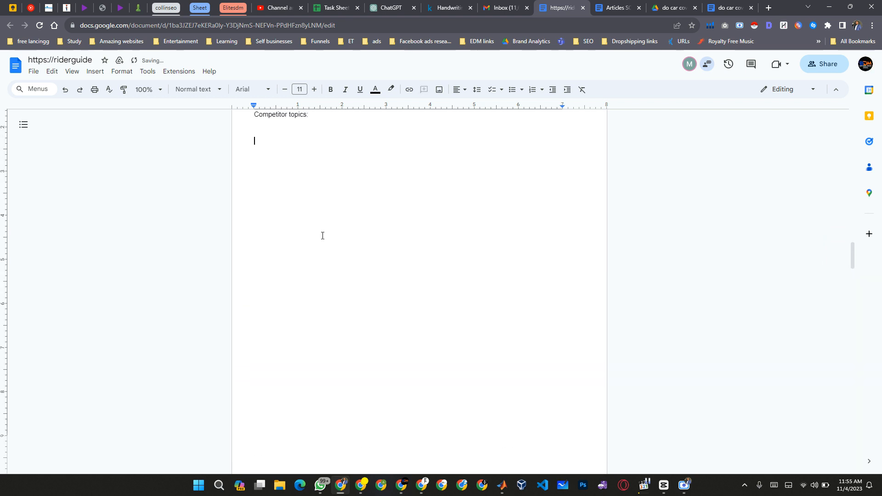
Remove the extra blank line beneath the Competitor topics heading.
key("shift+Up")
key("shift+Up")
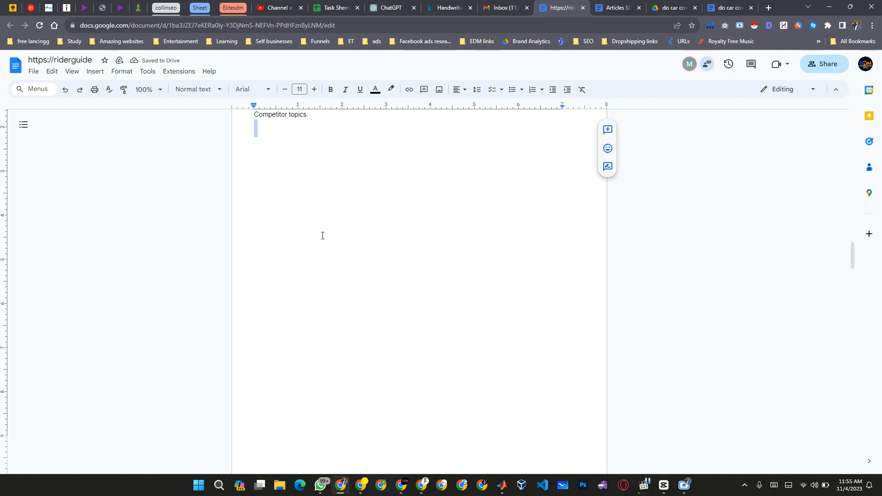
key("BackSpace")
scroll(322, 236, "up", 2)
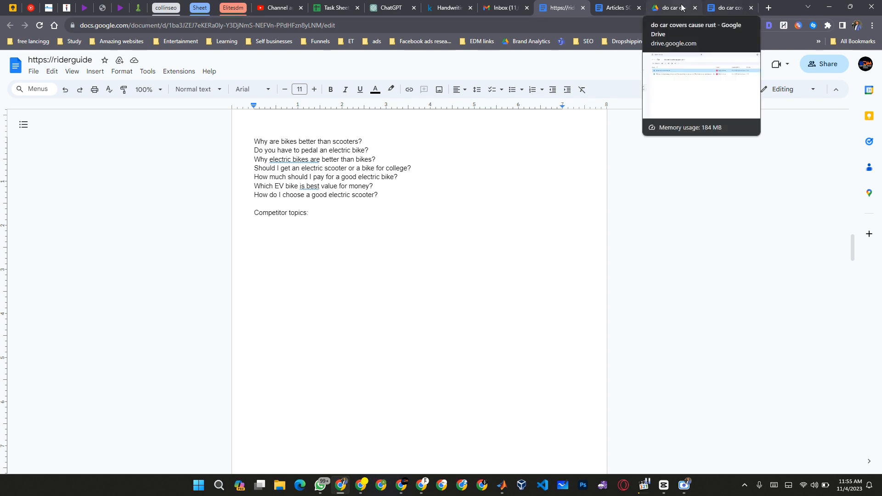
Open PC Gamer's "Best gaming laptops in 2023" article in a new tab, using "best" to find it among the suggestions.
key("ctrl+t")
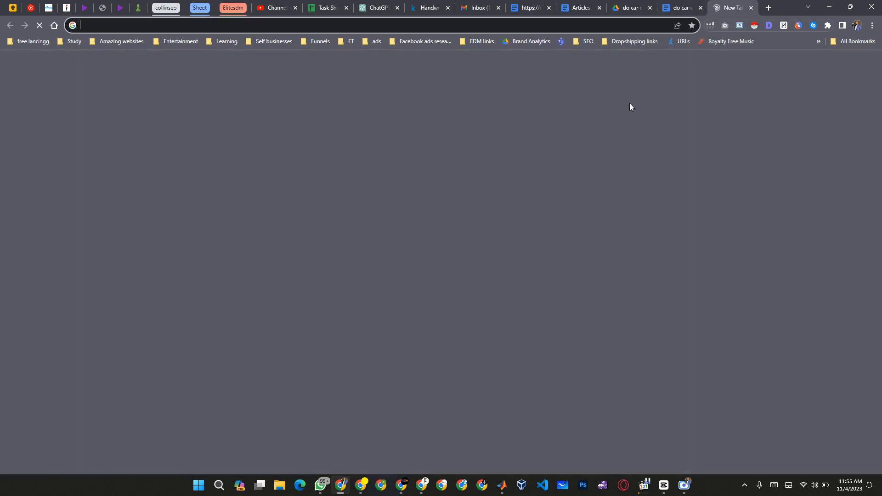
type("best")
key("Down")
key("Down")
key("Down")
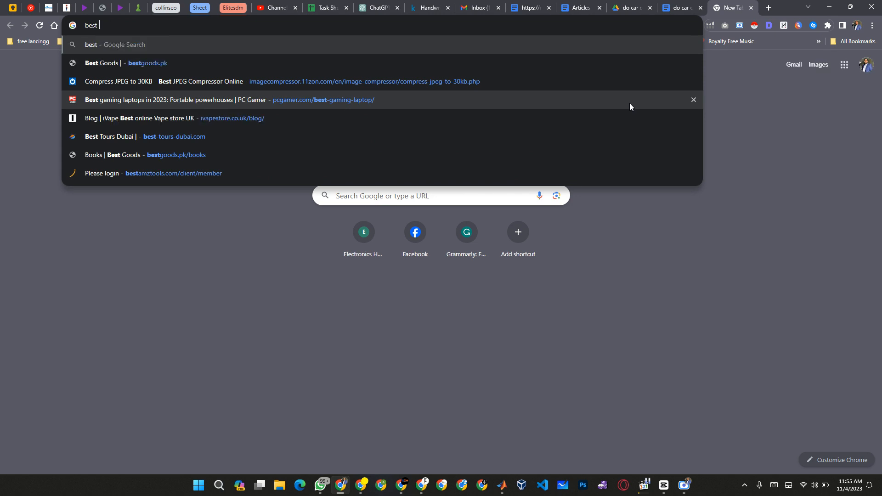
key("Return")
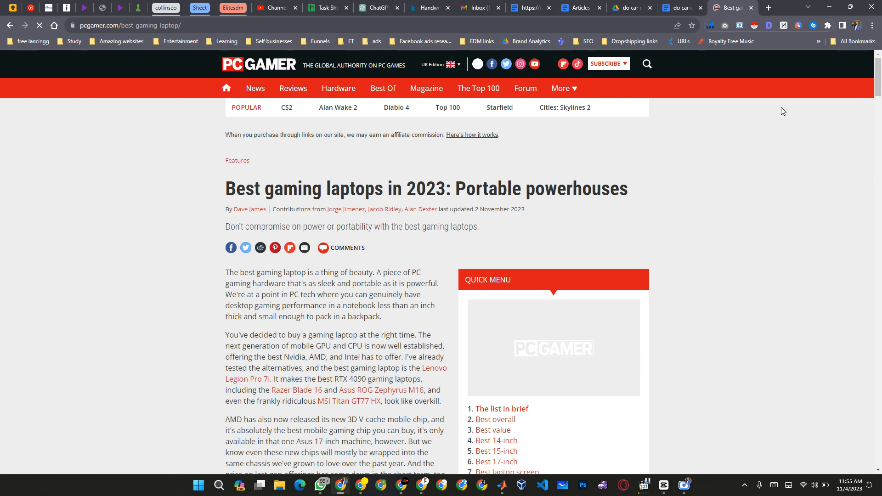
Copy the PC Gamer article's full heading structure with the Detailed SEO Extension.
left_click(770, 27)
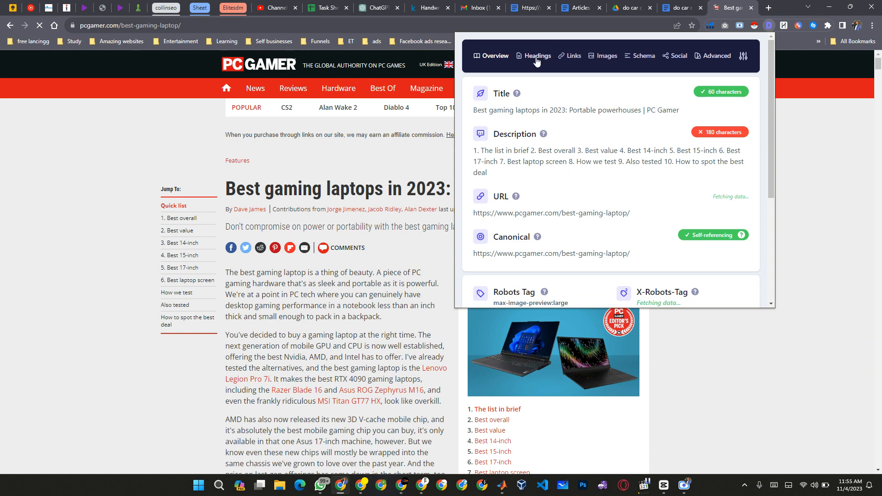
left_click(536, 56)
left_click(725, 94)
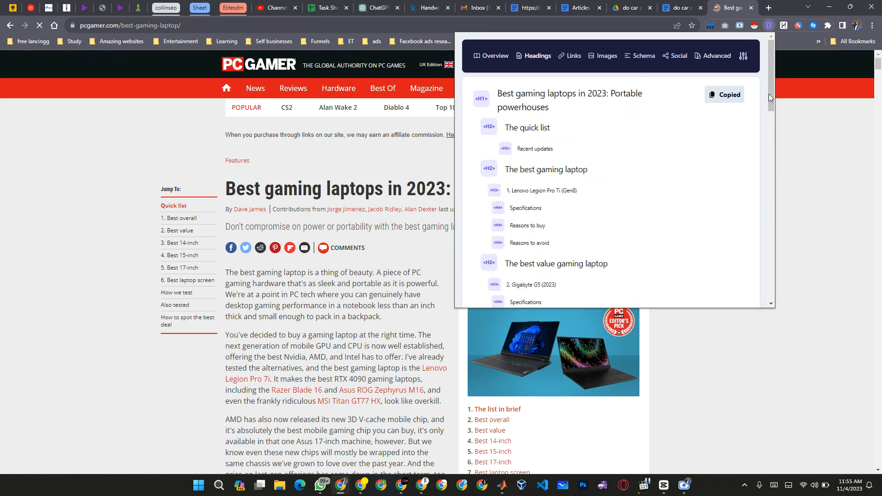
left_click(806, 106)
Return to the riderguide document and paste the copied headings beneath Competitor topics.
left_click(670, 3)
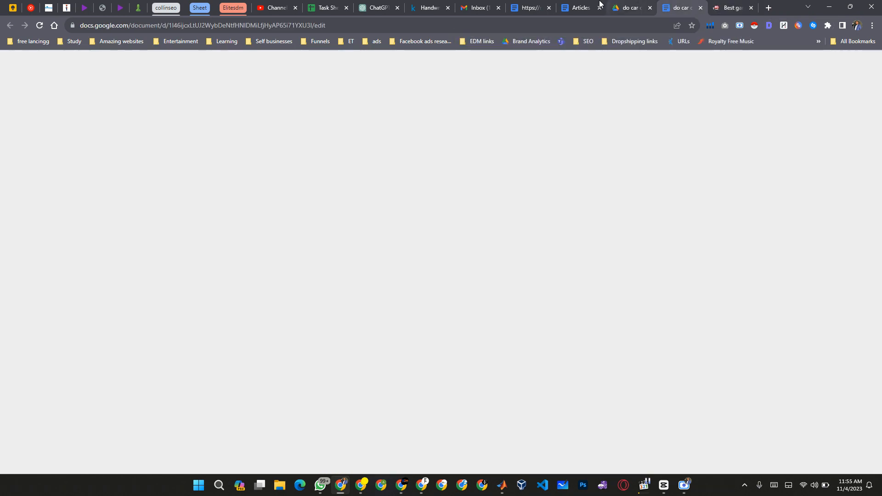
left_click(586, 7)
left_click(529, 7)
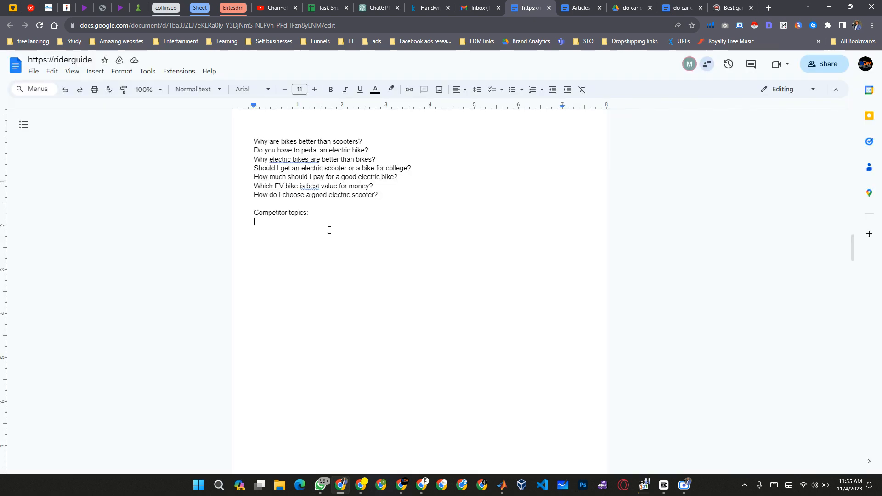
key("ctrl+v")
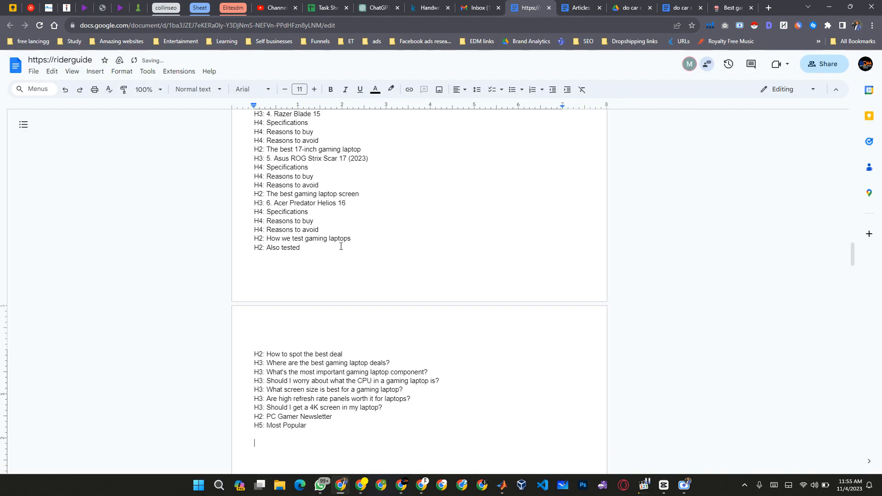
Delete the "Reasons to buy" and "Reasons to avoid" lines beneath the Lenovo Legion Pro 7i heading in the pasted list.
scroll(341, 246, "up", 5)
left_click(244, 185)
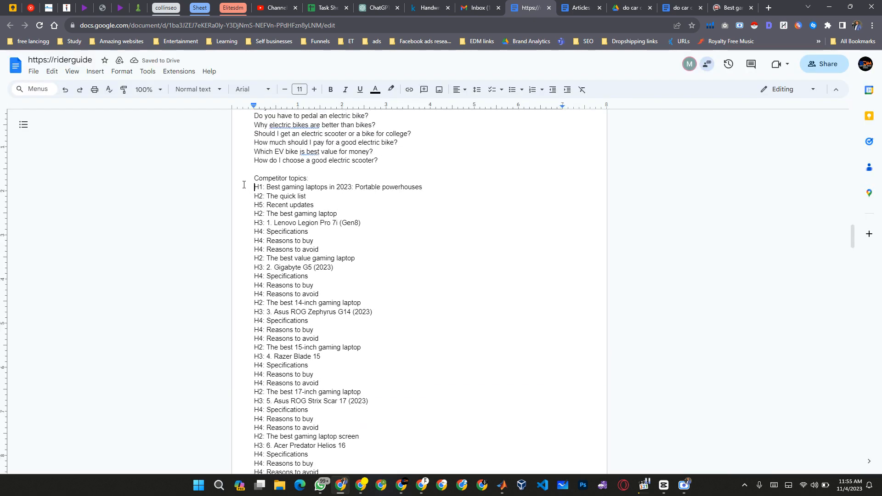
key("Down")
key("Up")
key("shift+Down")
key("shift+Down")
key("BackSpace")
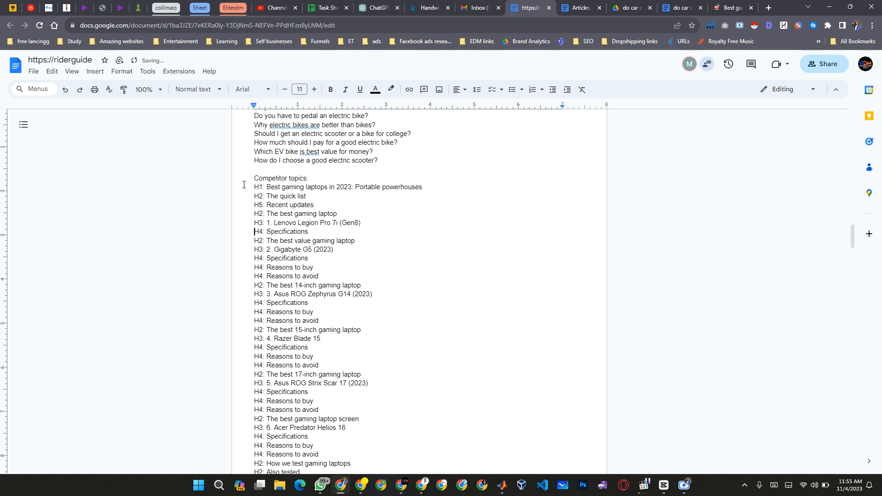
Delete all the pasted gaming laptop headings beneath Competitor topics.
key("shift+Down")
key("shift+Down")
key("shift+Down")
key("shift+Down")
key("shift+Down")
key("shift+Down")
key("shift+Down")
key("shift+Down")
key("shift+Down")
key("shift+Down")
key("shift+Down")
key("shift+Down")
key("shift+Down")
key("shift+Down")
key("shift+Down")
key("shift+Down")
key("shift+Down")
key("shift+Down")
key("shift+Down")
key("shift+Down")
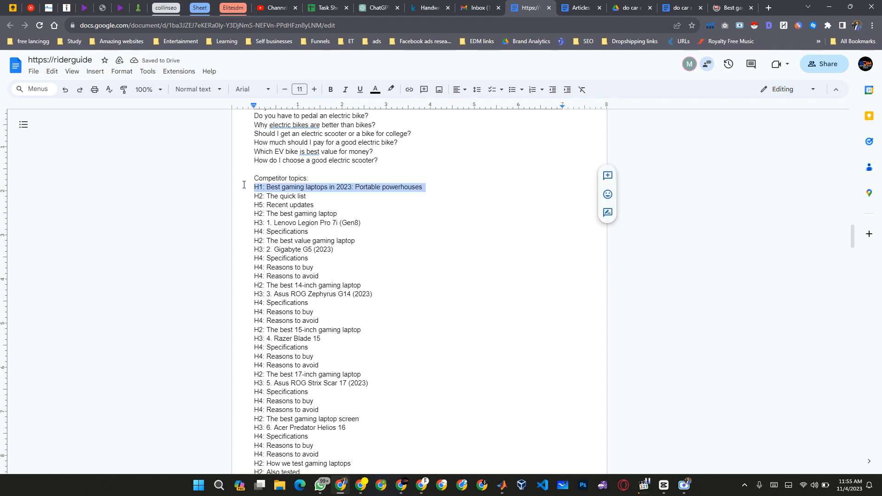
key("shift+Down")
key("shift+Down")
key("shift+Down")
key("shift+Down")
key("shift+Down")
key("shift+Down")
key("shift+Down")
key("shift+Down")
key("shift+Down")
scroll(244, 184, "down", 11)
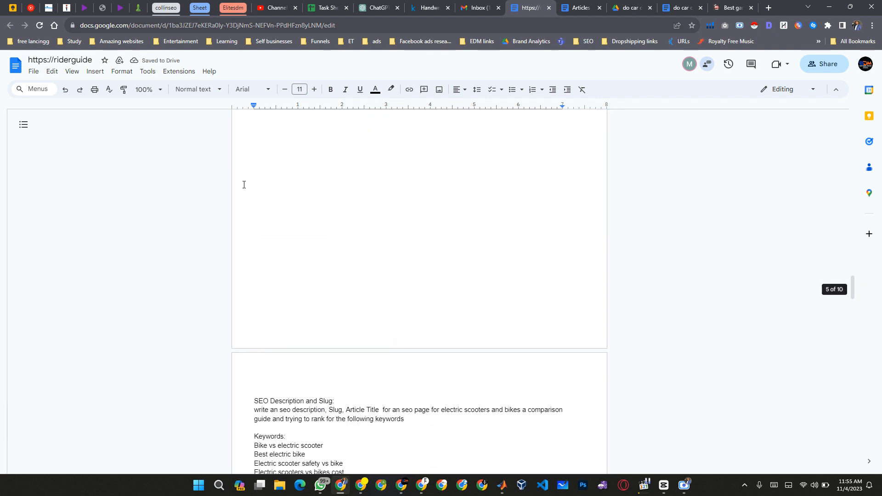
scroll(244, 185, "up", 3)
key("BackSpace")
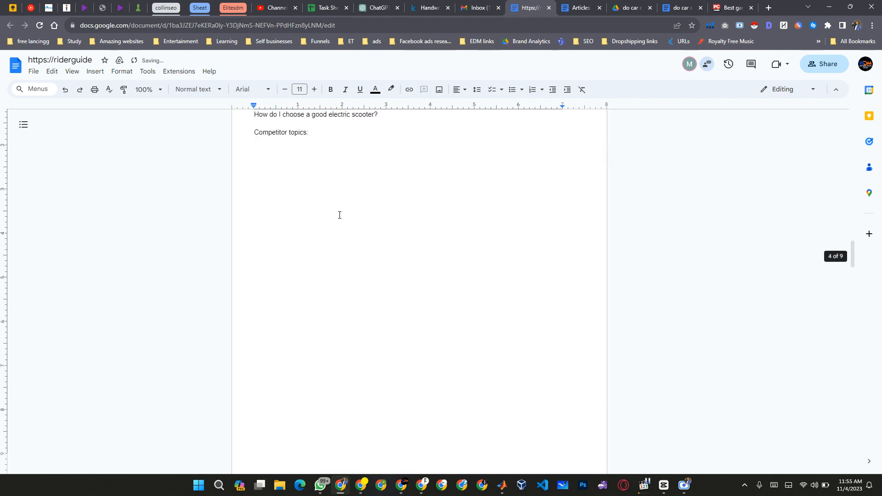
Copy the whole article outline prompt, from its "Article outline:" heading through the "Competitor topics:" line.
scroll(368, 230, "up", 5)
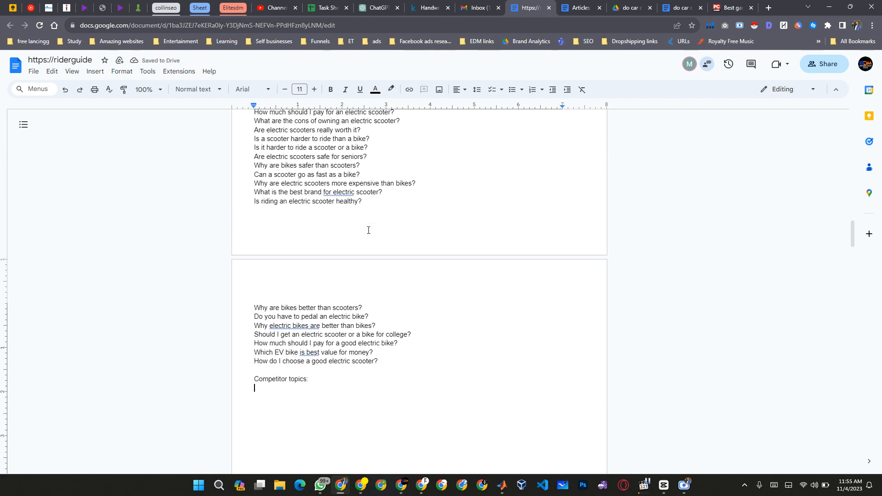
left_click_drag(317, 383, 247, 378)
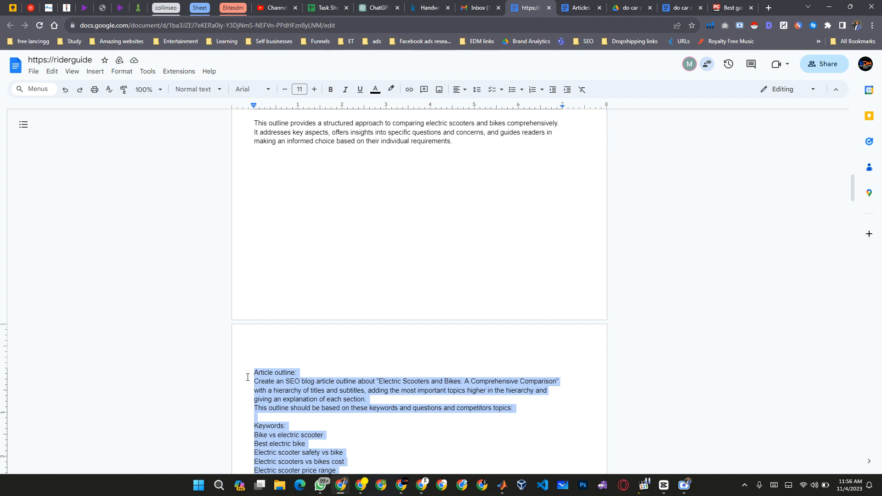
scroll(409, 345, "down", 10)
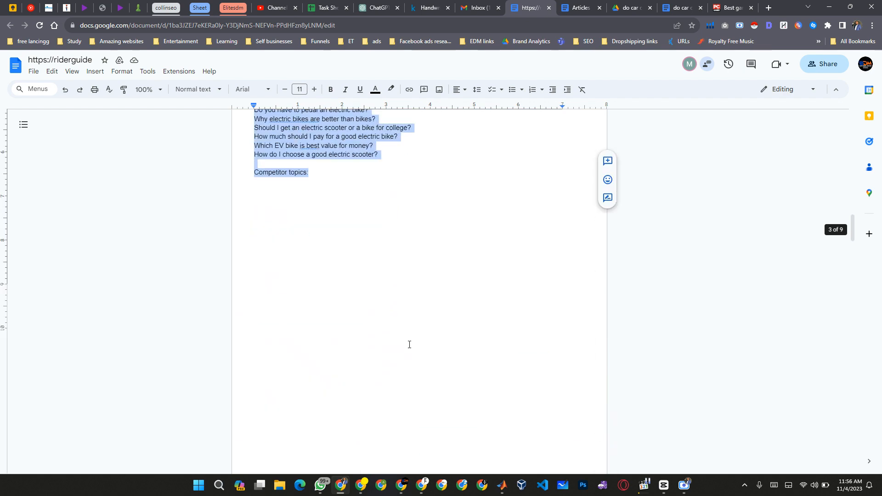
scroll(410, 345, "up", 15)
scroll(410, 345, "up", 10)
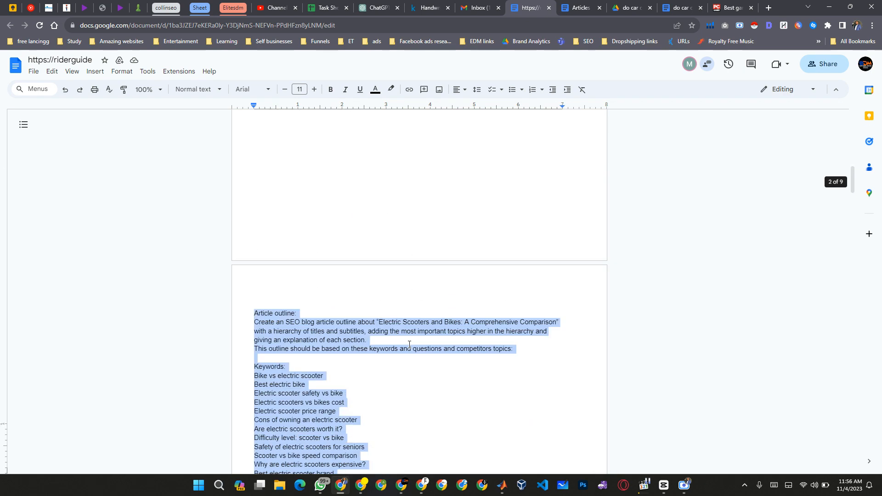
Switch to the ChatGPT conversation and submit the copied article outline prompt with its keywords and questions.
left_click(379, 6)
left_click(412, 319)
left_click(405, 423)
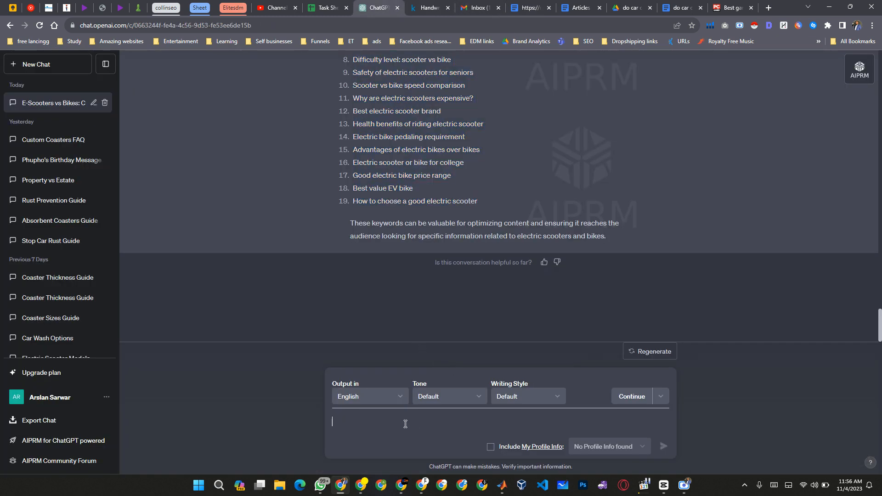
key("ctrl+v")
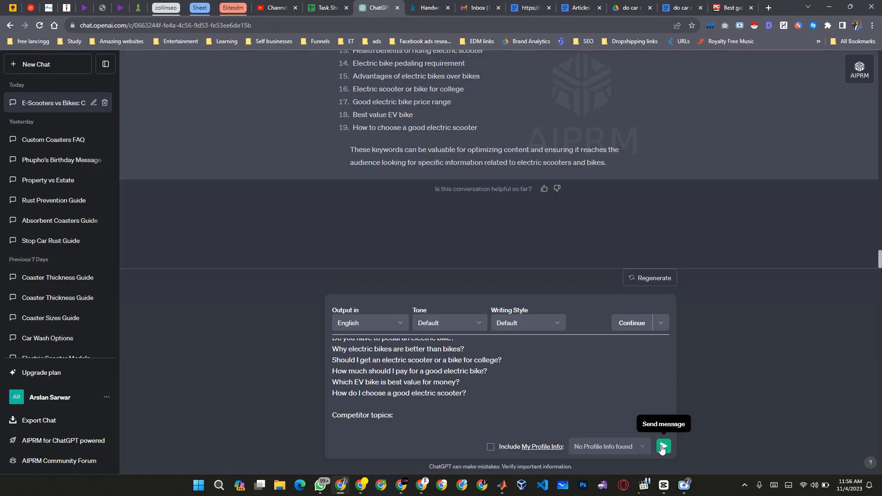
left_click(663, 446)
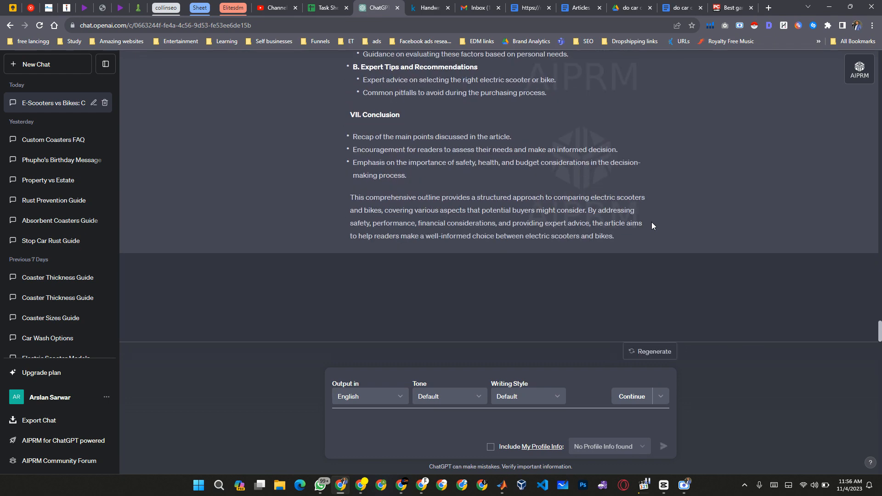
Copy ChatGPT's new article outline and return to the riderguide document.
scroll(653, 225, "up", 2)
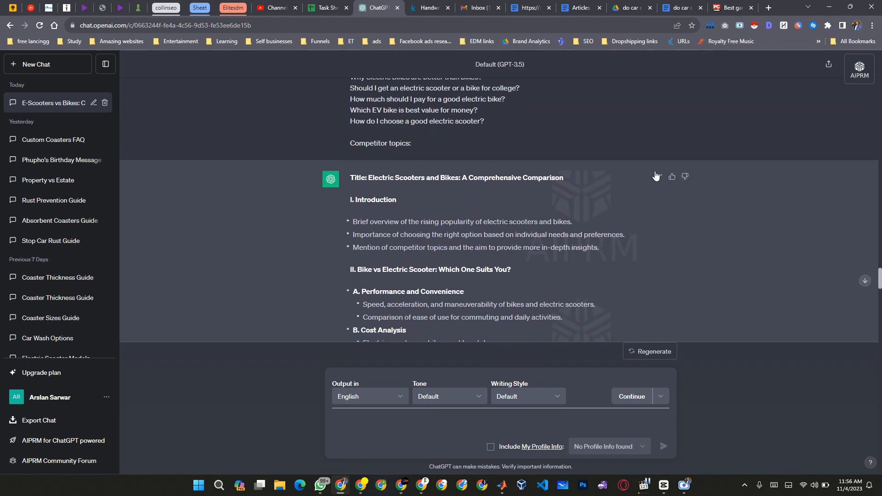
left_click(424, 5)
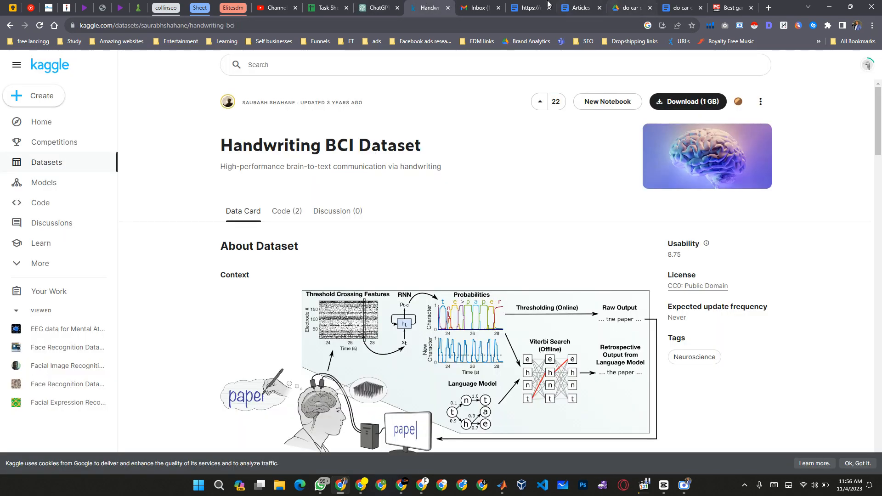
left_click(530, 8)
Replace the entire old outline below SEO description with the copied one, and delete its closing summary paragraph.
scroll(321, 199, "up", 20)
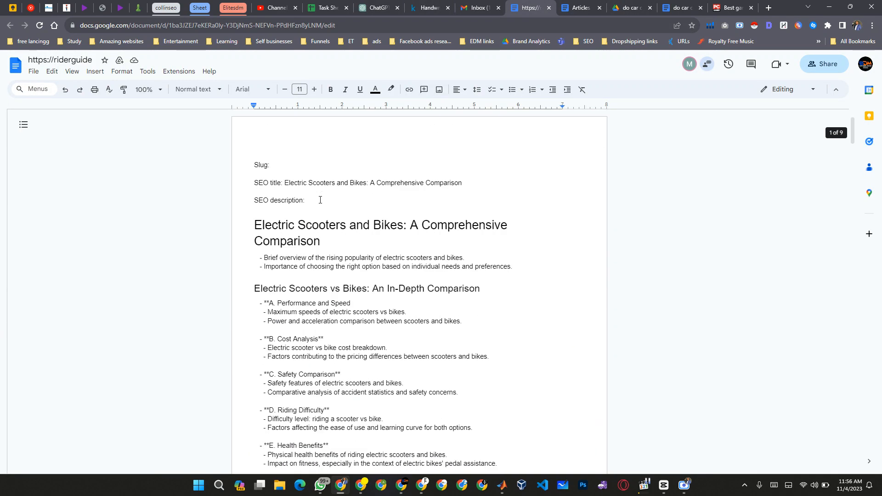
key("shift+Down")
key("shift+Down")
key("shift+Down")
key("shift+Down")
key("shift+Down")
key("shift+Down")
key("shift+Down")
key("shift+Down")
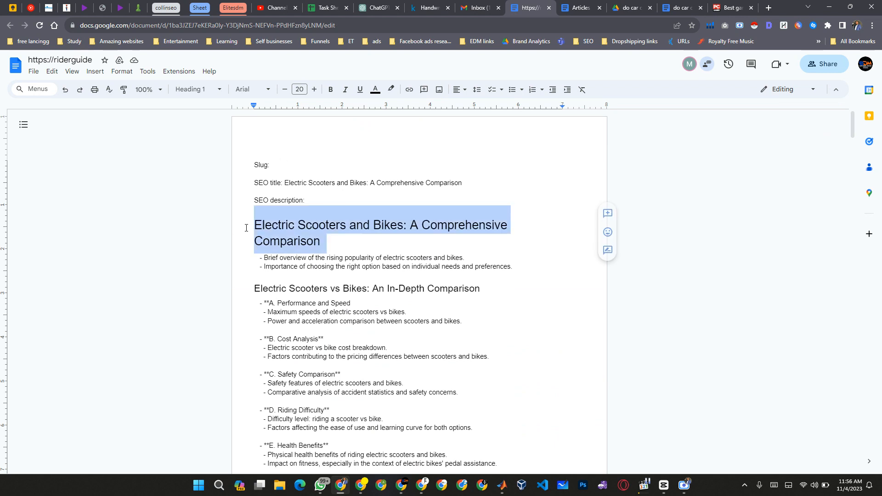
key("shift+Down")
key("shift+Down")
key("shift+Down")
key("shift+Down")
key("shift+Down")
key("shift+Down")
key("shift+Down")
key("shift+Down")
key("shift+Down")
key("shift+Down")
key("shift+Down")
key("shift+Down")
key("shift+Down")
key("shift+Down")
key("shift+Down")
key("shift+Down")
key("shift+Down")
key("shift+Down")
key("shift+Down")
key("shift+Down")
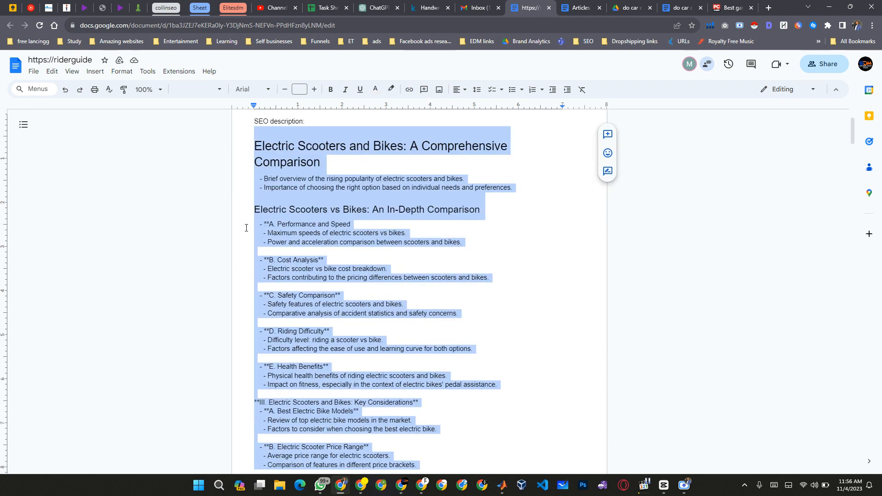
key("shift+Down")
key("shift+Down")
key("shift+Down")
key("shift+Down")
key("shift+Down")
key("shift+Down")
key("shift+Down")
key("shift+Down")
key("shift+Down")
key("shift+Down")
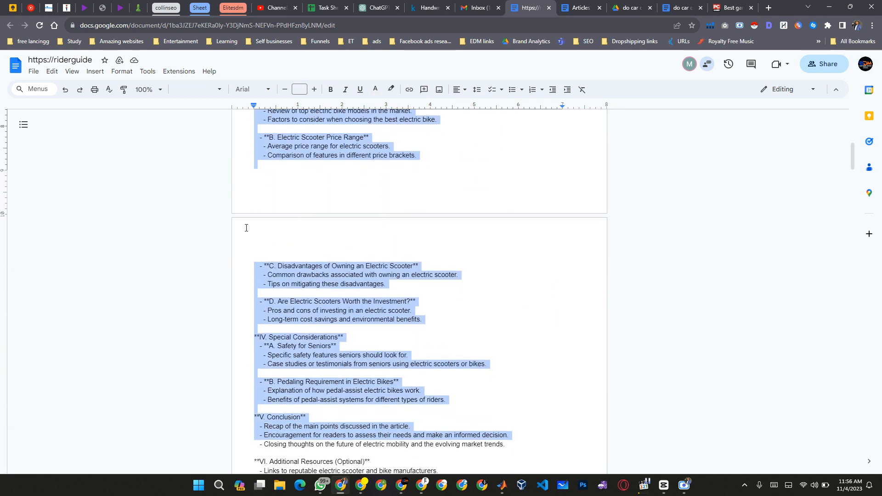
key("shift+Down")
key("shift+Down")
key("shift+Down")
key("shift+Down")
key("shift+Down")
key("shift+Down")
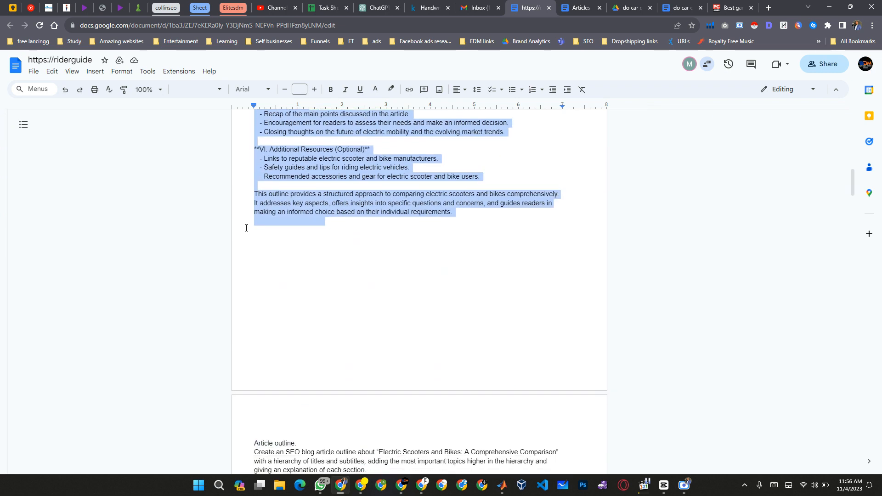
key("shift+Up")
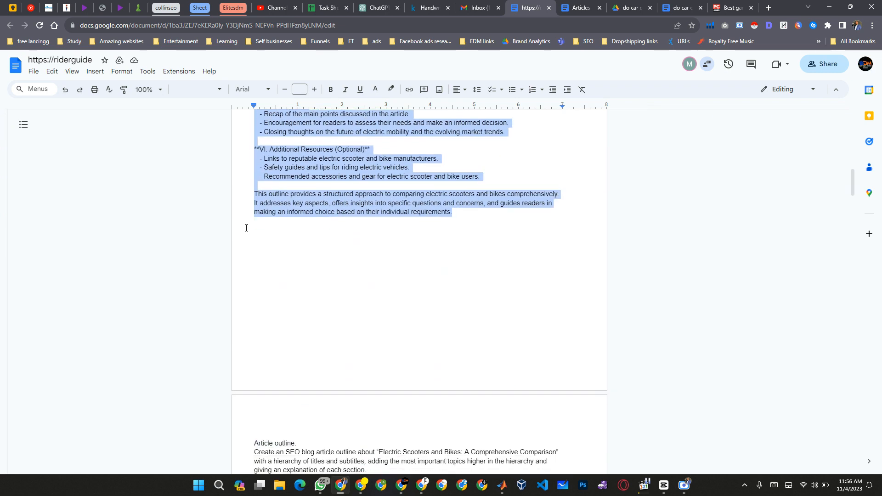
key("ctrl+v")
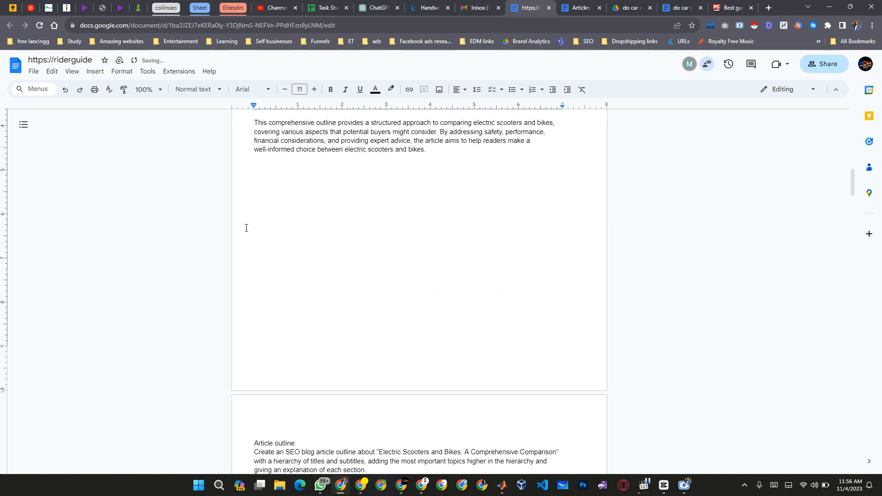
triple_click(246, 227)
key("BackSpace")
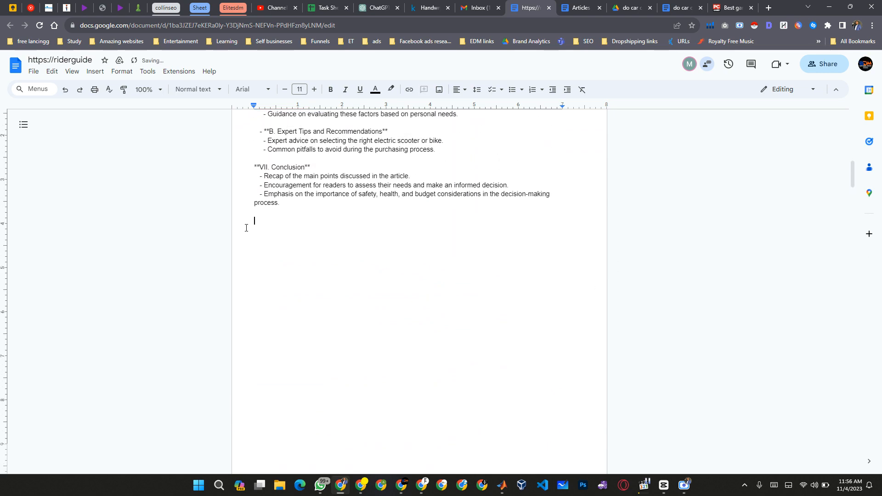
Strip the "Title:" prefix and the surrounding asterisks from the outline's title line below SEO description.
scroll(246, 227, "up", 15)
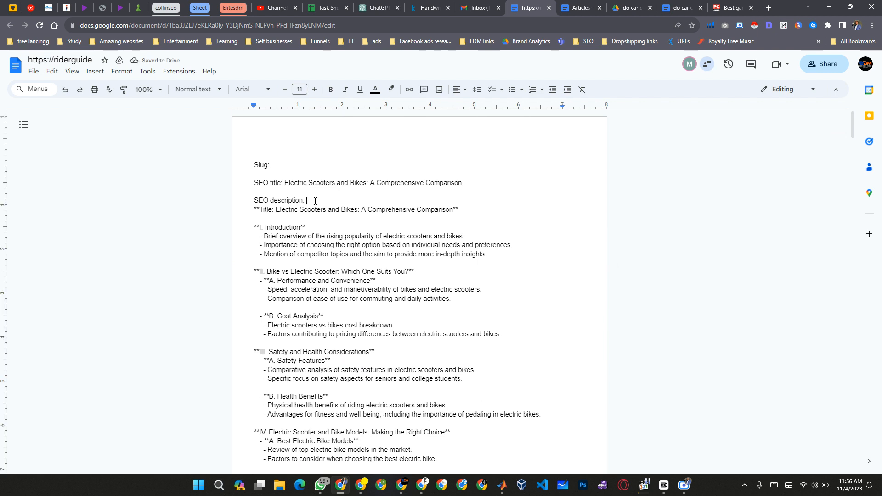
key("Down")
key("ctrl+shift+Right")
key("ctrl+shift+Right")
key("ctrl+shift+Right")
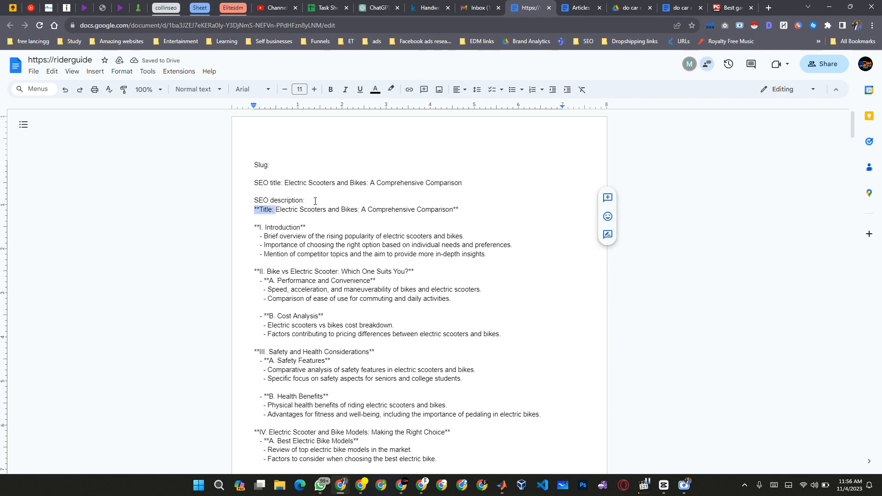
key("BackSpace")
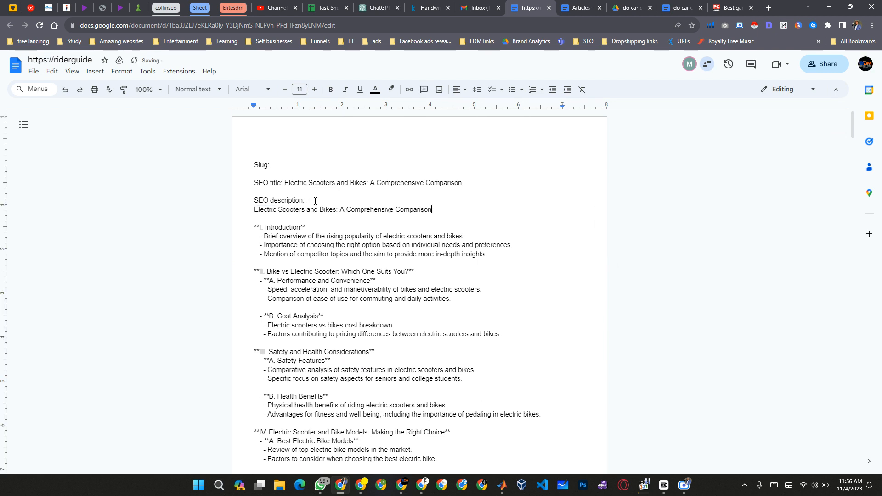
Copy the outline's title line below SEO description and paste it over the existing SEO title text.
key("shift+Home")
key("ctrl+c")
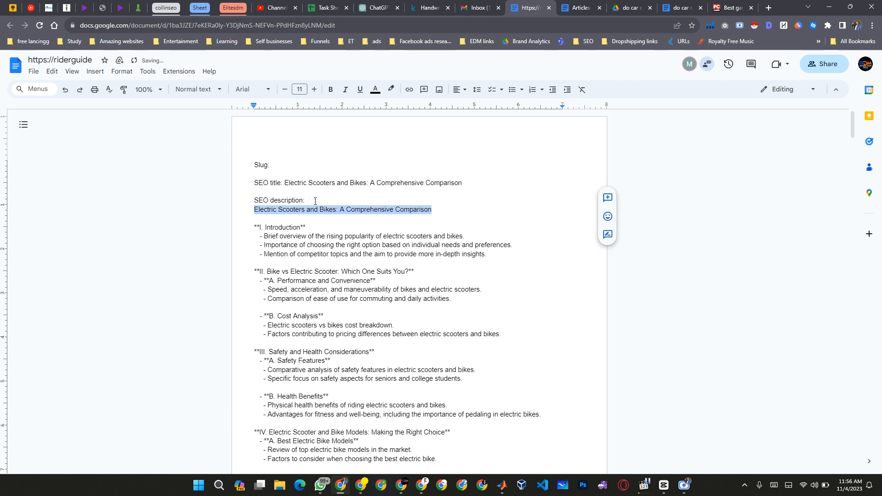
key("Up")
key("Up")
key("Up")
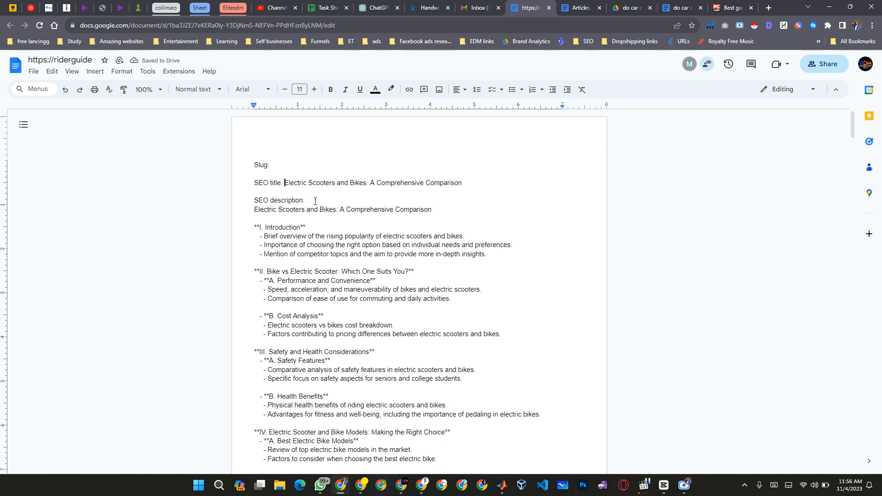
key("ctrl+shift+Right")
key("ctrl+shift+Right")
key("ctrl+shift+Right")
key("ctrl+shift+Right")
key("ctrl+shift+Right")
key("ctrl+shift+Right")
key("ctrl+shift+Right")
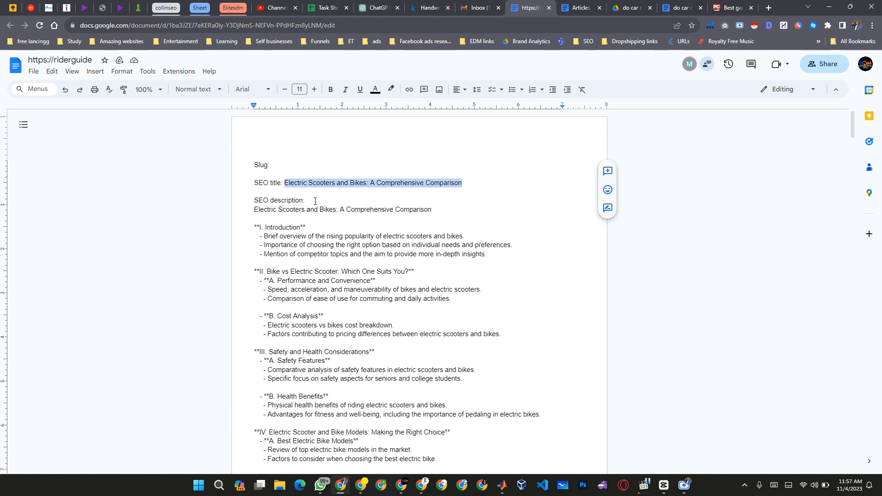
key("ctrl+v")
Format the title line "Electric Scooters and Bikes: A Comprehensive Comparison" below SEO description as Heading 1.
key("Right")
key("Right")
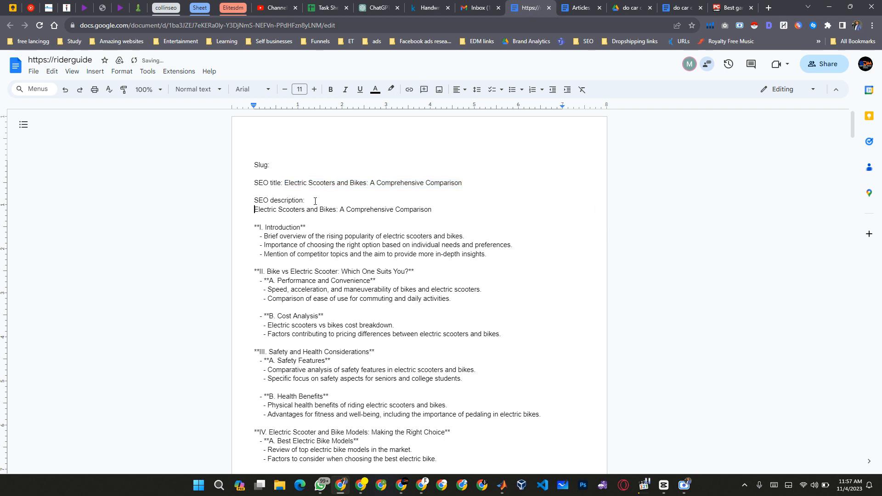
key("ctrl+alt+1")
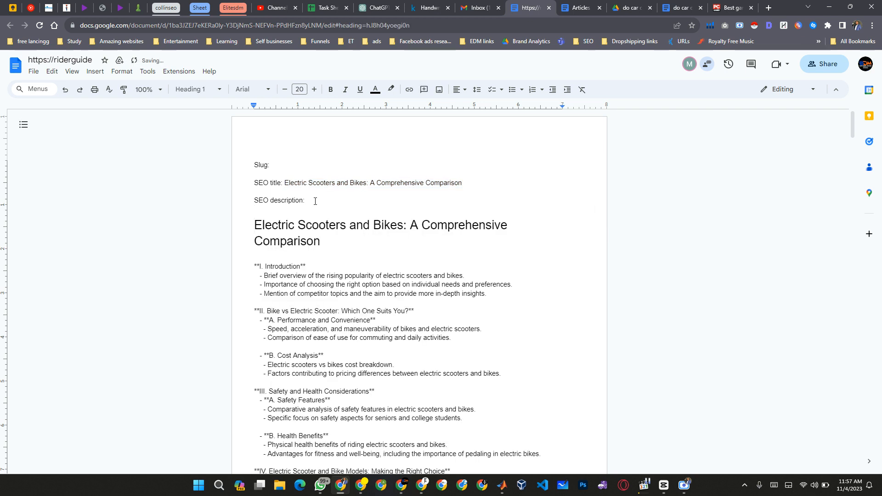
Delete the "**I. Introduction**" line below the title, leaving its bullets in place.
key("Down")
key("Down")
key("Down")
key("shift+Right")
key("shift+Right")
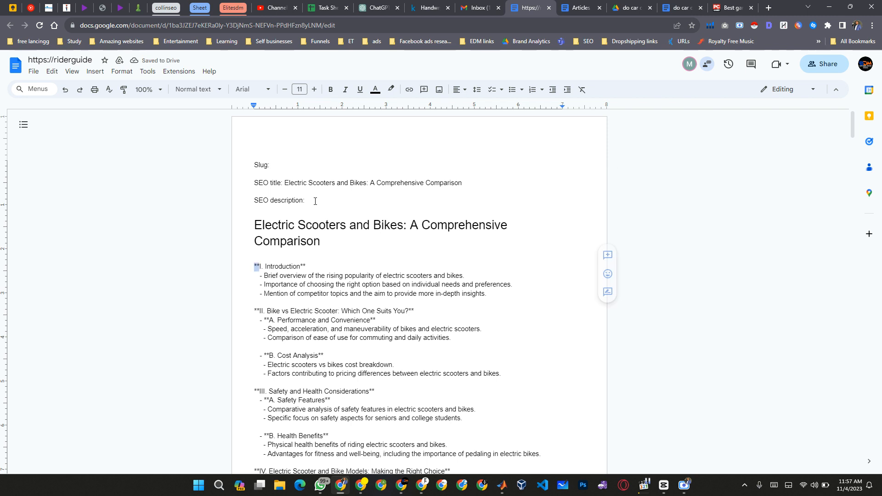
key("ctrl+shift+Right")
key("ctrl+shift+Right")
key("ctrl+shift+Right")
key("ctrl+shift+Right")
key("ctrl+shift+Left")
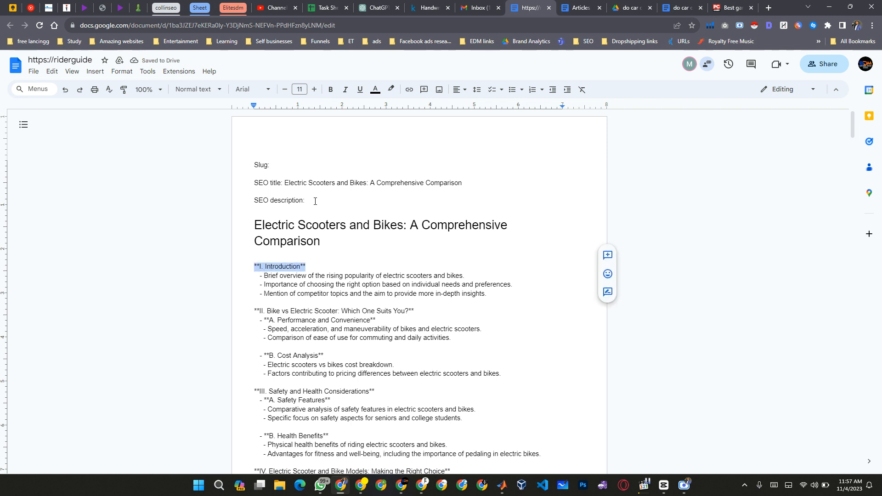
key("BackSpace")
key("BackSpace")
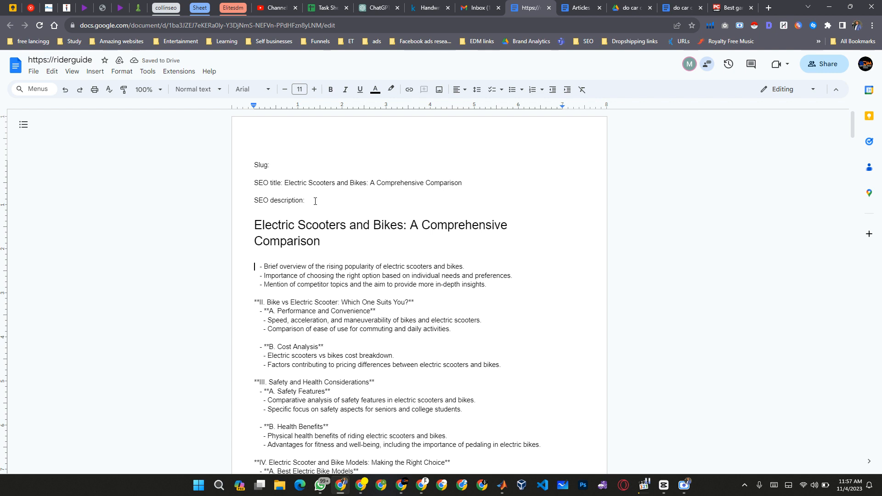
Bold the phrase "popularity of electric scooters and bikes" in the first introduction bullet.
key("Up")
key("Up")
key("Up")
key("Up")
key("Down")
key("Down")
key("Down")
key("Down")
key("Down")
key("ctrl+Right")
key("ctrl+Right")
key("ctrl+Right")
key("ctrl+Right")
key("ctrl+Right")
key("End")
key("ctrl+Right")
key("Left")
key("ctrl+Left")
key("ctrl+Right")
key("ctrl+shift+Right")
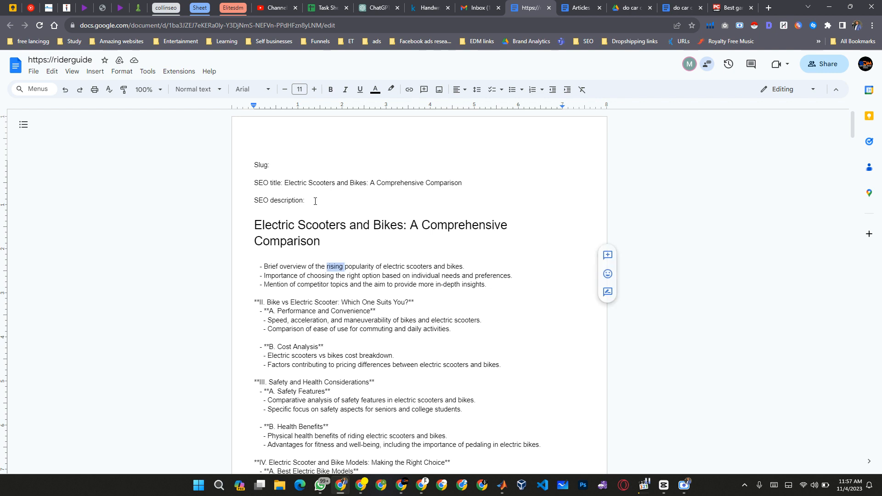
key("ctrl+Right")
key("ctrl+shift+Right")
key("ctrl+shift+Right")
key("ctrl+shift+Right")
key("ctrl+shift+Right")
key("ctrl+shift+Right")
key("ctrl+shift+Right")
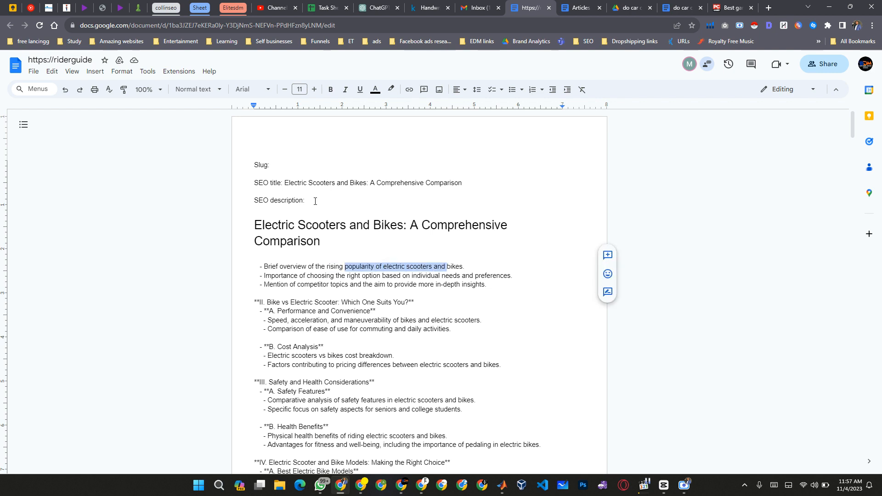
key("ctrl+b")
key("End")
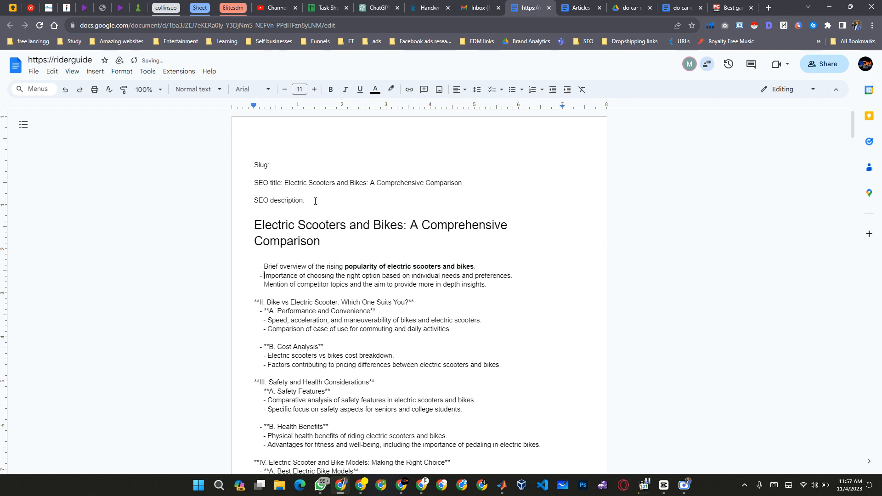
Bold the phrase "choosing the right option based on individual needs" in the second introduction bullet.
key("ctrl+Right")
key("ctrl+Right")
key("ctrl+Right")
key("ctrl+Right")
key("ctrl+Right")
key("ctrl+Right")
key("ctrl+Right")
key("ctrl+Left")
key("ctrl+Left")
key("ctrl+Left")
key("ctrl+Left")
key("ctrl+shift+Right")
key("ctrl+shift+Right")
key("ctrl+shift+Right")
key("ctrl+shift+Right")
key("ctrl+shift+Right")
key("ctrl+shift+Right")
key("ctrl+shift+Right")
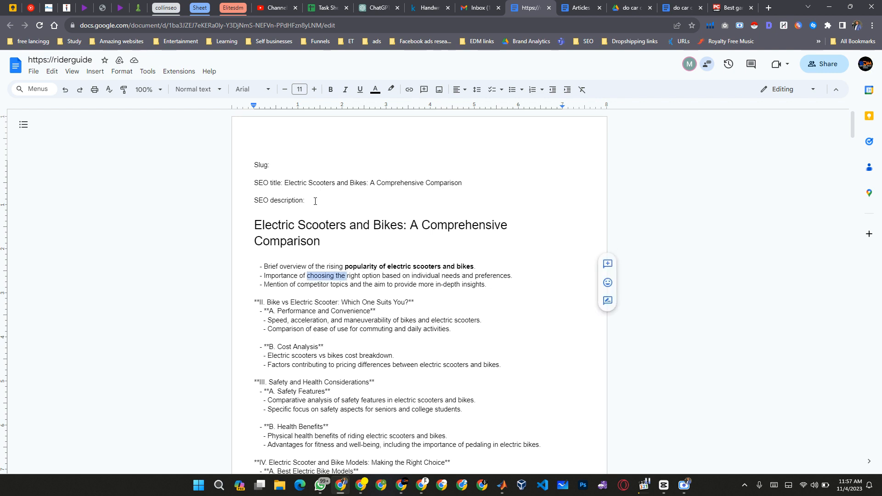
key("ctrl+shift+Right")
key("ctrl+shift+Right")
key("ctrl+shift+Right")
key("ctrl+shift+Left")
key("ctrl+shift+Left")
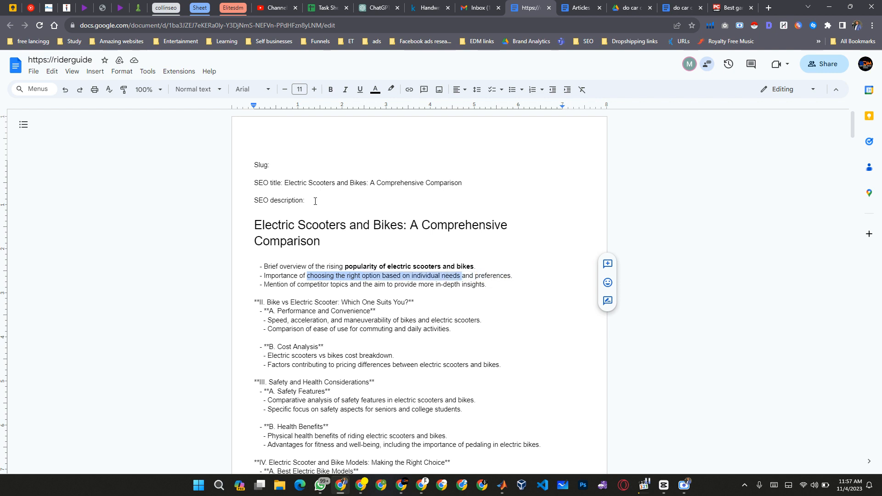
key("ctrl+b")
key("End")
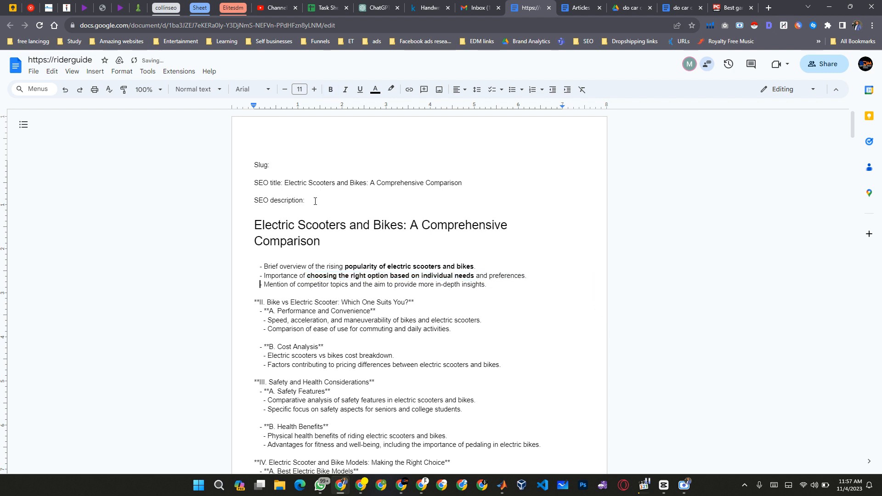
Delete the third introduction bullet about competitor topics, along with its empty line and the blank line below the title.
key("ctrl+Right")
key("ctrl+Right")
key("ctrl+Right")
key("ctrl+Right")
key("ctrl+Right")
key("ctrl+Right")
key("ctrl+Right")
key("ctrl+Right")
key("ctrl+Right")
key("ctrl+Right")
key("ctrl+shift+Left")
key("ctrl+shift+Left")
key("ctrl+shift+Left")
key("ctrl+shift+Left")
key("ctrl+shift+Left")
key("ctrl+shift+Left")
key("ctrl+shift+Left")
key("ctrl+shift+Left")
key("ctrl+shift+Left")
key("ctrl+shift+Left")
key("ctrl+shift+Left")
key("ctrl+shift+Left")
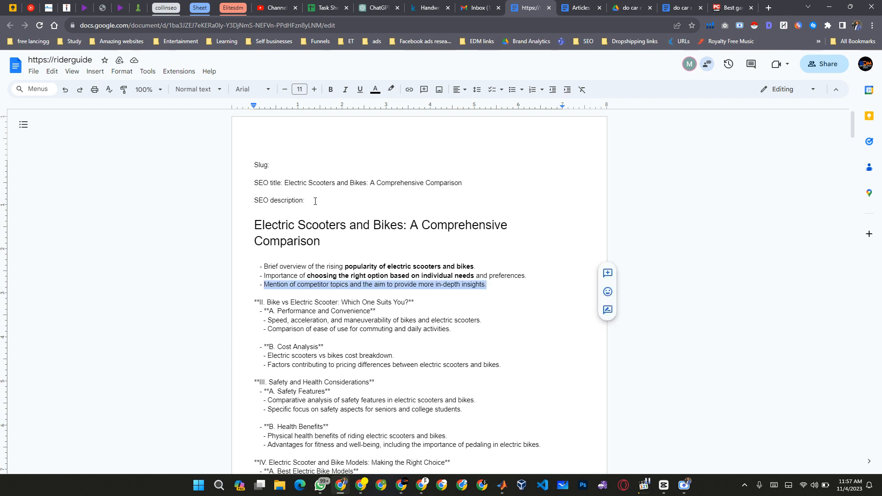
key("BackSpace")
key("BackSpace")
key("BackSpace")
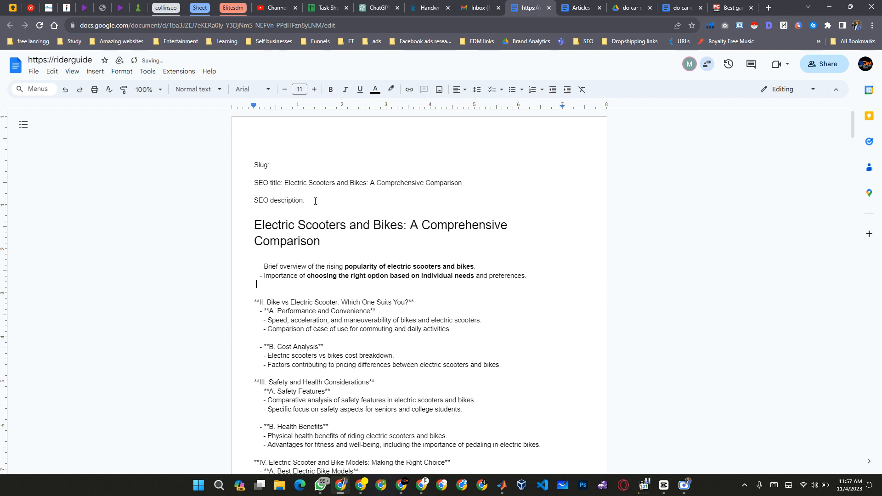
key("BackSpace")
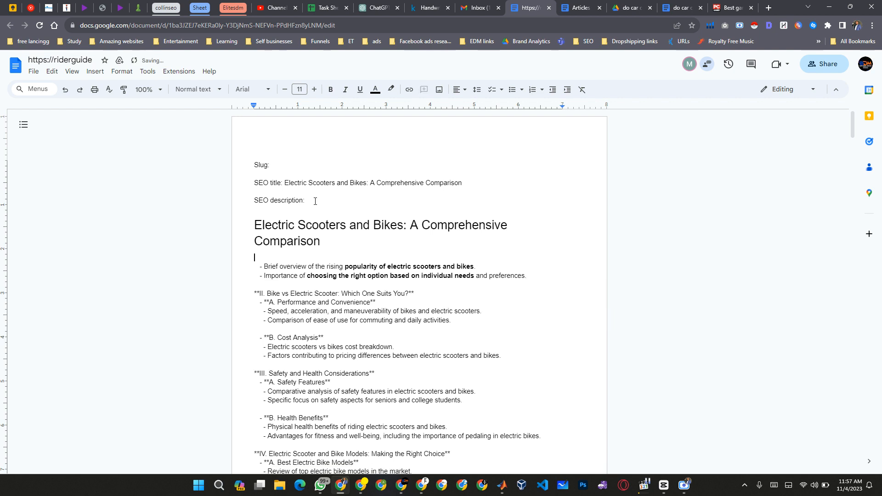
key("BackSpace")
Strip the "**II." prefix and trailing asterisks from "Bike vs Electric Scooter: Which One Suits You?", remove the blank line above, and make it Heading 2.
key("Down")
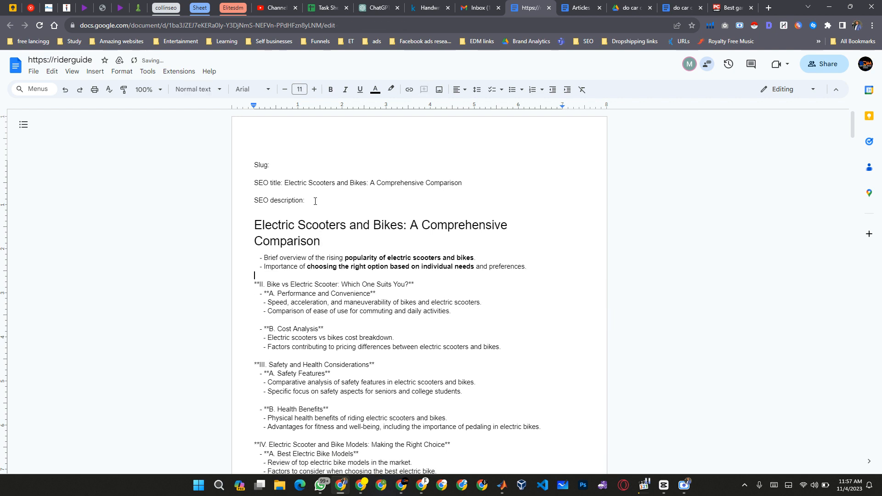
key("shift+Down")
key("Right")
key("ctrl+shift+Right")
key("ctrl+shift+Right")
key("ctrl+shift+Right")
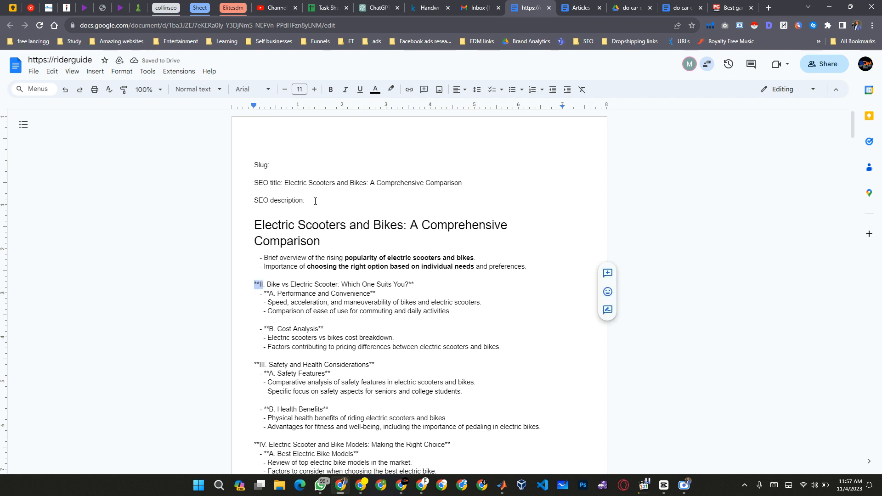
type("\\")
key("BackSpace")
key("BackSpace")
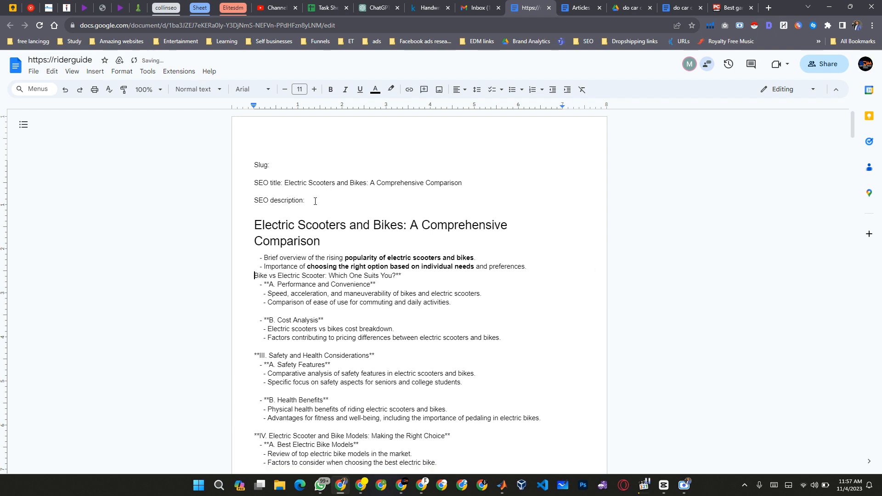
key("ctrl+alt+2")
key("ctrl+Right")
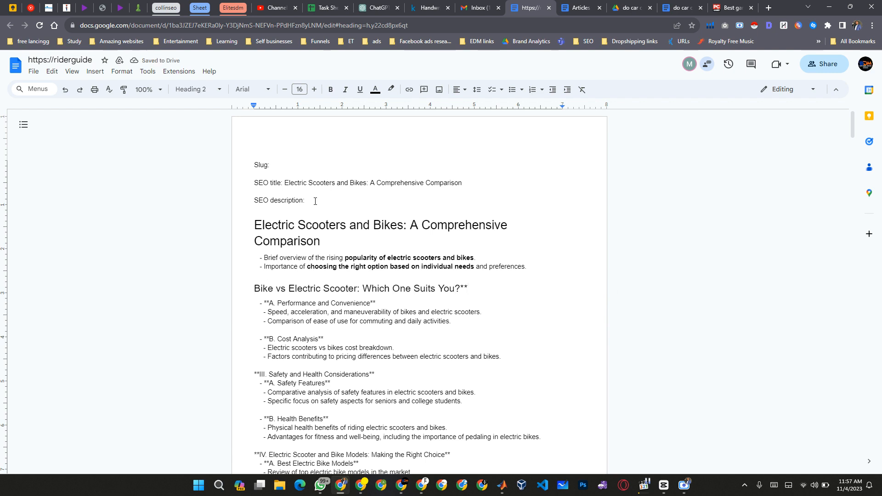
key("End")
key("BackSpace")
key("BackSpace")
key("Right")
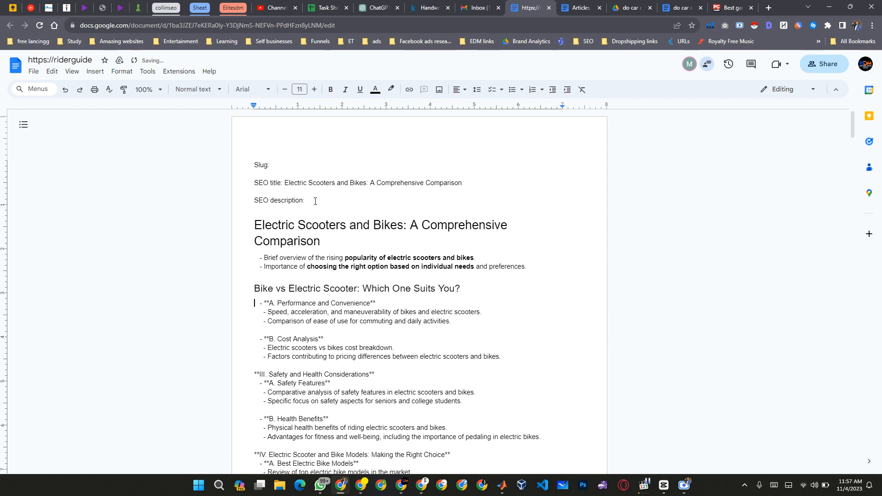
Strip the "- **A." prefix and trailing asterisks from "Performance and Convenience" and format it as Heading 3.
key("ctrl+shift+Right")
key("ctrl+shift+Right")
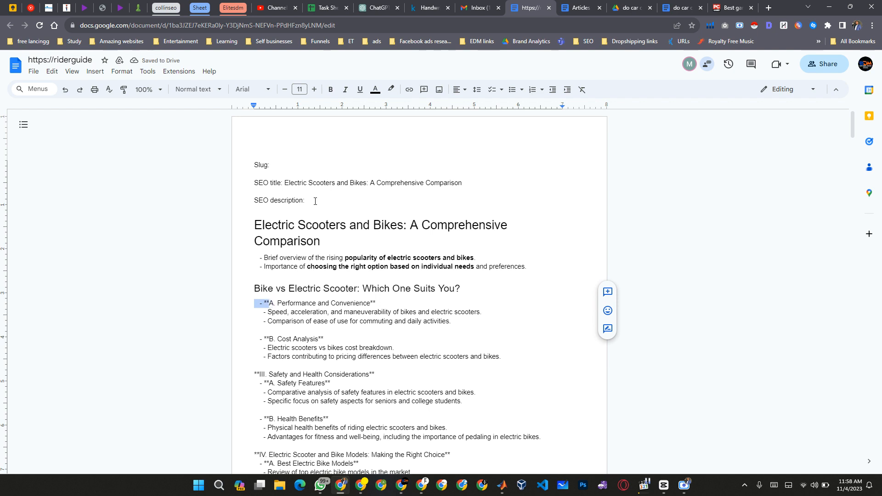
key("ctrl+shift+Right")
key("ctrl+shift+Right")
key("ctrl+shift+Right")
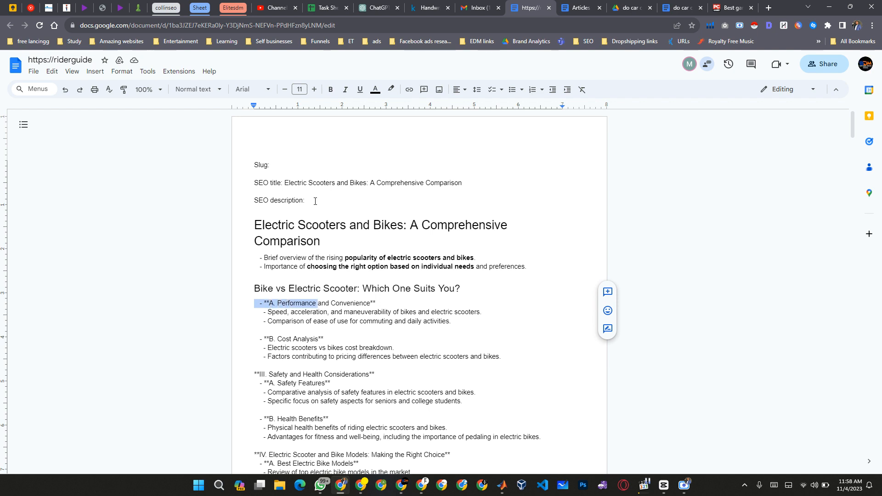
key("ctrl+shift+Left")
key("BackSpace")
key("ctrl+alt+3")
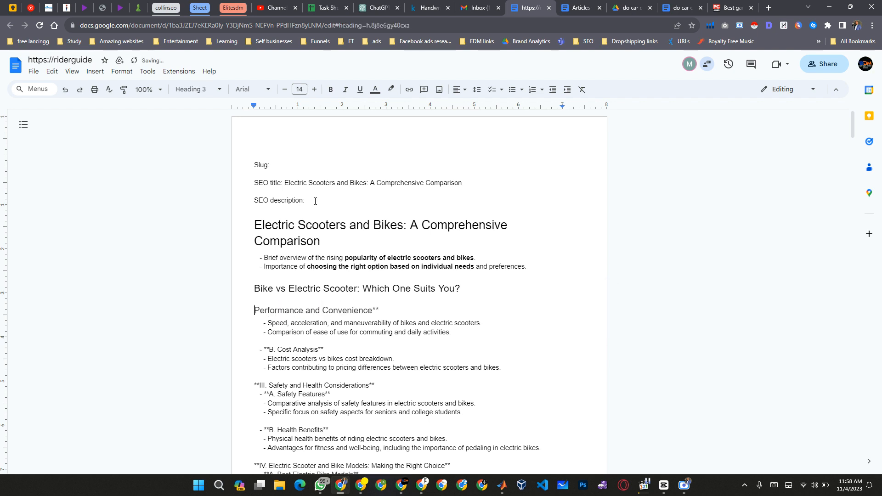
key("BackSpace")
key("BackSpace")
key("Right")
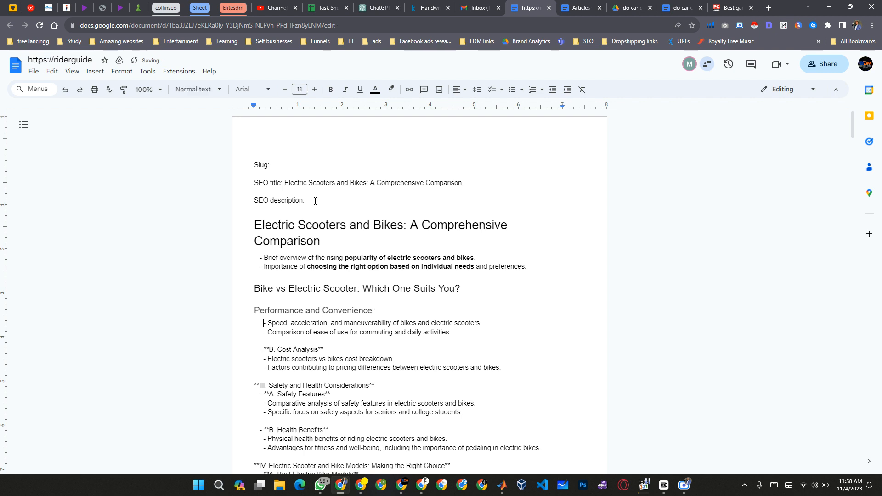
Strip the "- **B." prefix and trailing asterisks from "Cost Analysis", format it as Heading 3, and remove the blank line above it.
key("ctrl+Right")
key("ctrl+Right")
key("ctrl+Right")
key("ctrl+Right")
key("ctrl+Right")
key("ctrl+Right")
key("End")
key("Right")
key("ctrl+Right")
key("ctrl+Right")
key("ctrl+Right")
key("ctrl+Right")
key("ctrl+Right")
key("Down")
key("shift+Right")
key("shift+Right")
key("shift+Right")
key("shift+Right")
key("shift+Right")
key("shift+Right")
key("shift+Right")
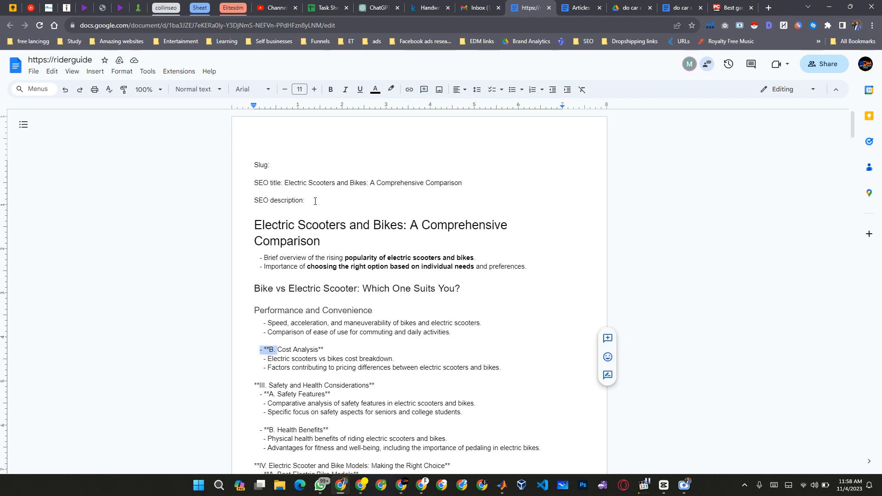
key("BackSpace")
key("ctrl+alt+3")
key("End")
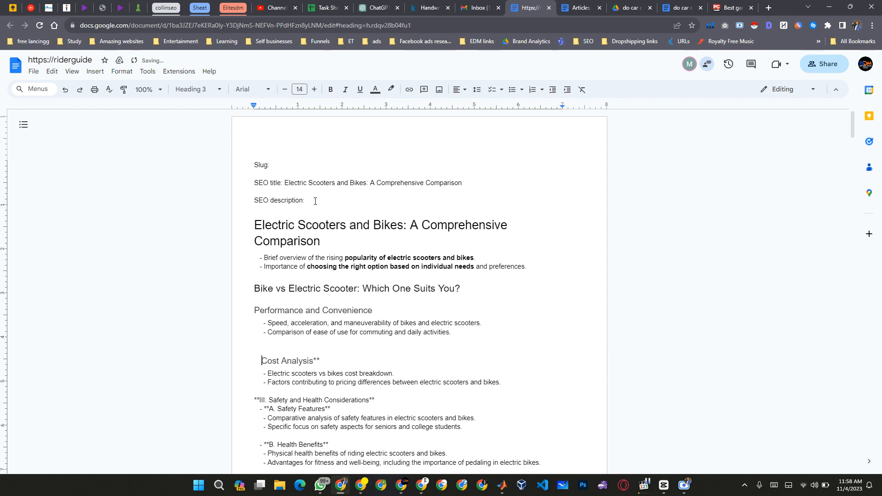
key("Up")
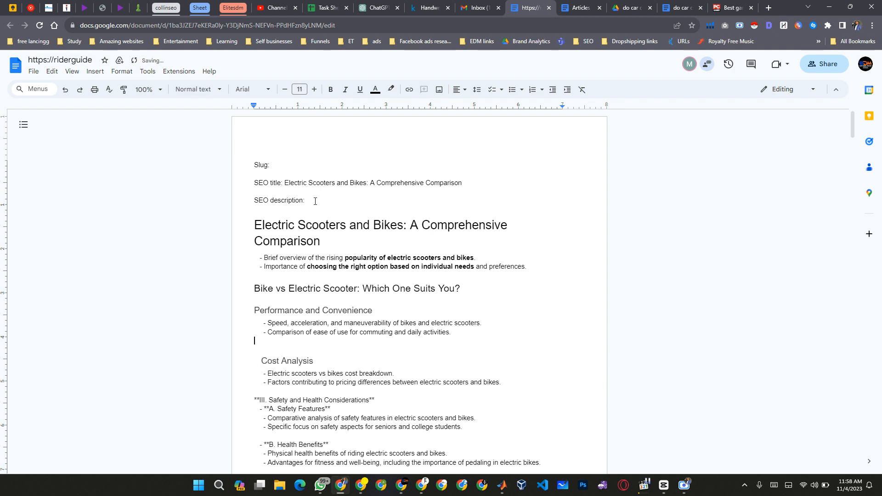
key("BackSpace")
Strip the "**III." prefix and trailing asterisks from "Safety and Health Considerations", format it as Heading 3, and remove the blank line above it.
key("Right")
key("Down")
key("Down")
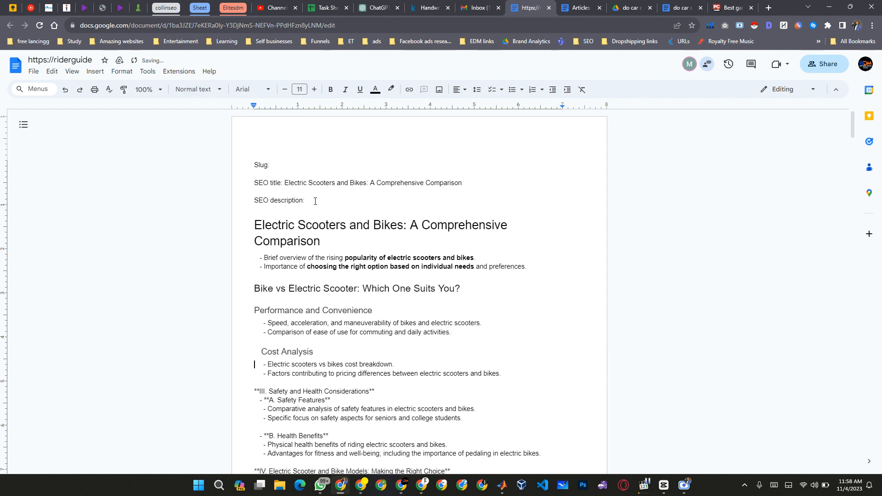
key("ctrl+Right")
key("ctrl+Right")
key("ctrl+Right")
key("ctrl+Right")
key("ctrl+Right")
type(".")
key("Right")
key("ctrl+Right")
key("ctrl+Right")
key("ctrl+Right")
key("ctrl+Right")
key("ctrl+Right")
key("ctrl+Right")
key("ctrl+Right")
key("ctrl+Right")
type(".")
key("Right")
key("ctrl+shift+Right")
key("BackSpace")
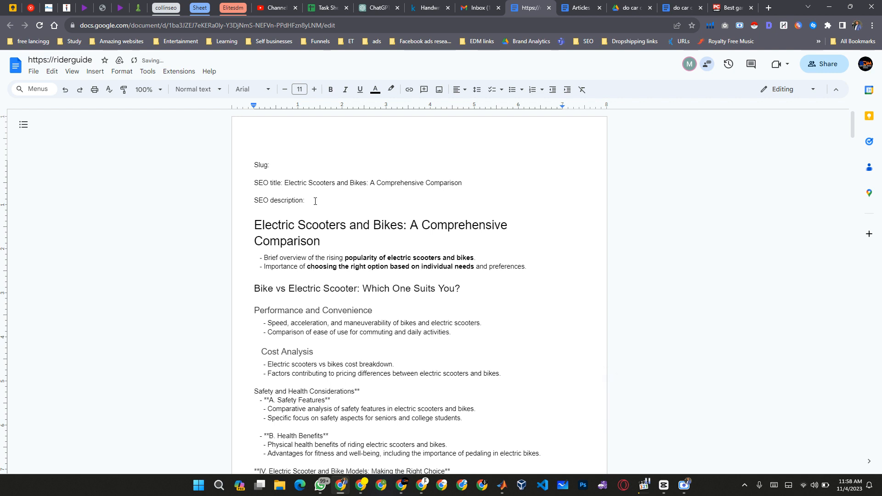
key("ctrl+alt+3")
key("Down")
key("Left")
key("BackSpace")
key("BackSpace")
key("Home")
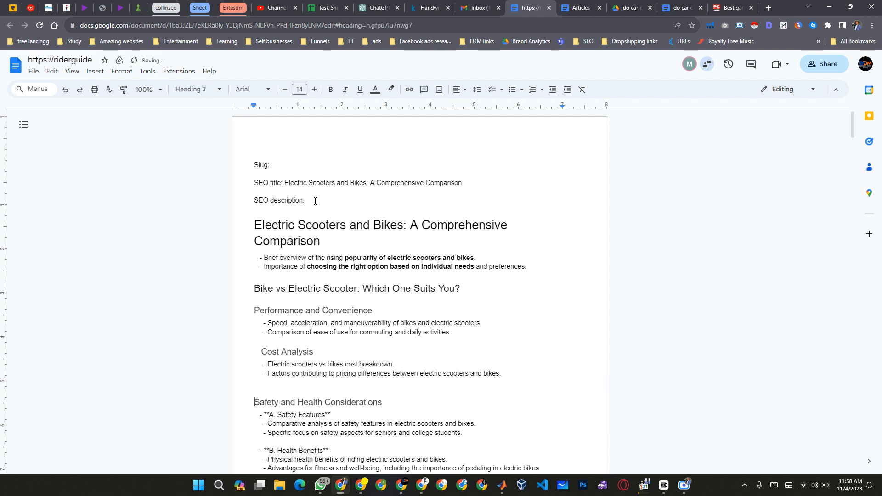
key("BackSpace")
key("Down")
key("ctrl+shift+Right")
key("shift+Right")
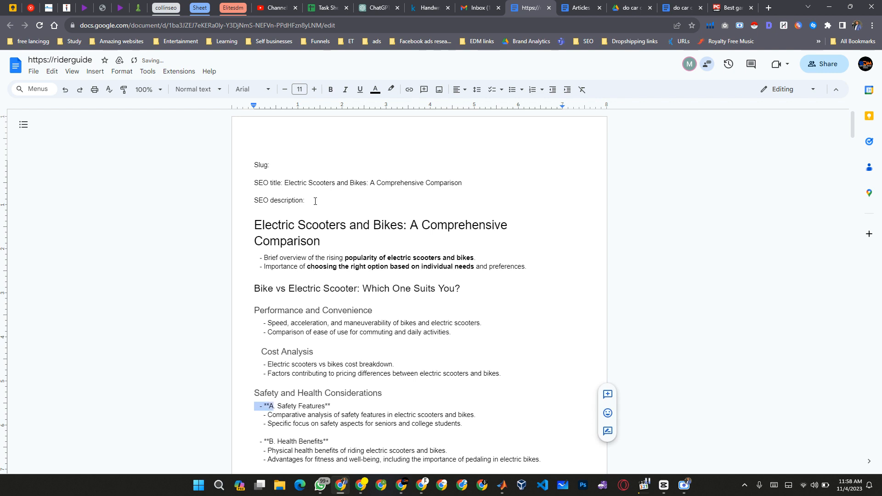
key("Left")
key("Up")
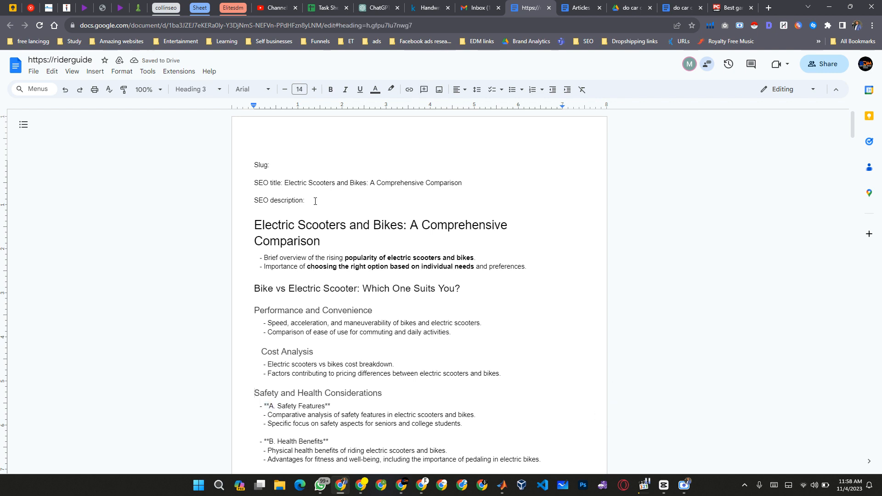
Change "Safety and Health Considerations" to Heading 2 and remove the leading spaces before the "Cost Analysis" heading.
key("ctrl+alt+2")
key("Up")
key("Up")
key("Up")
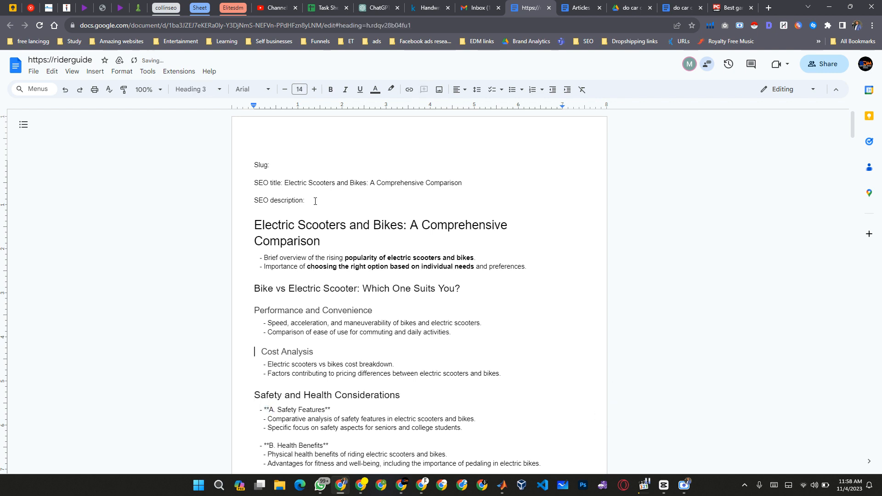
key("Delete")
key("Delete")
Strip the "- **A." prefix and trailing asterisks from "Safety Features" and format it as Heading 3.
key("Down")
key("Down")
key("Down")
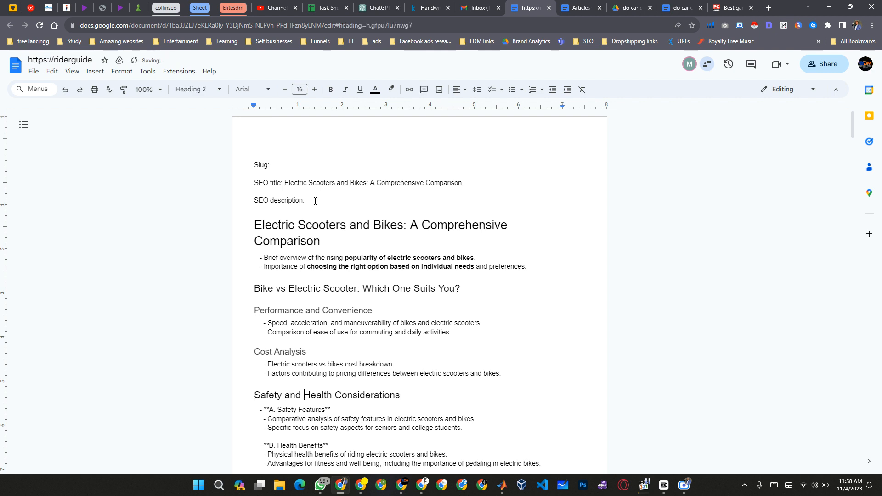
key("Down")
key("Left")
key("Left")
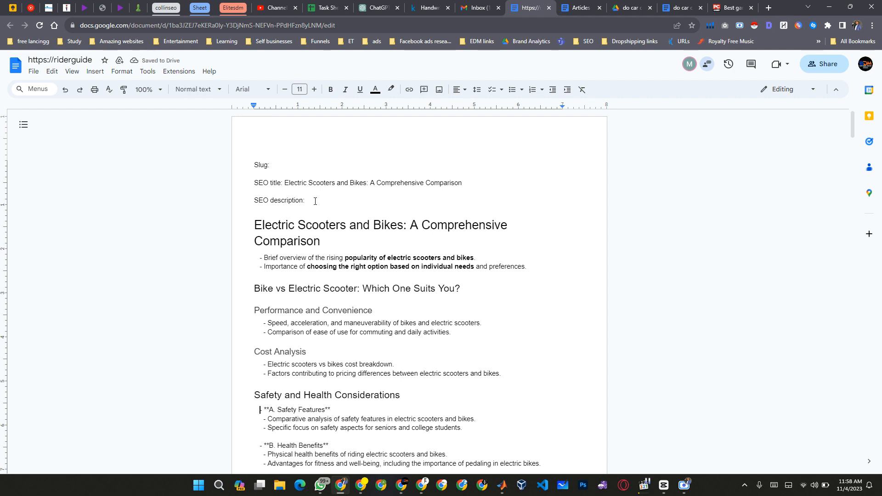
key("shift+Right")
key("shift+Right")
key("shift+Right")
key("shift+Right")
key("shift+Right")
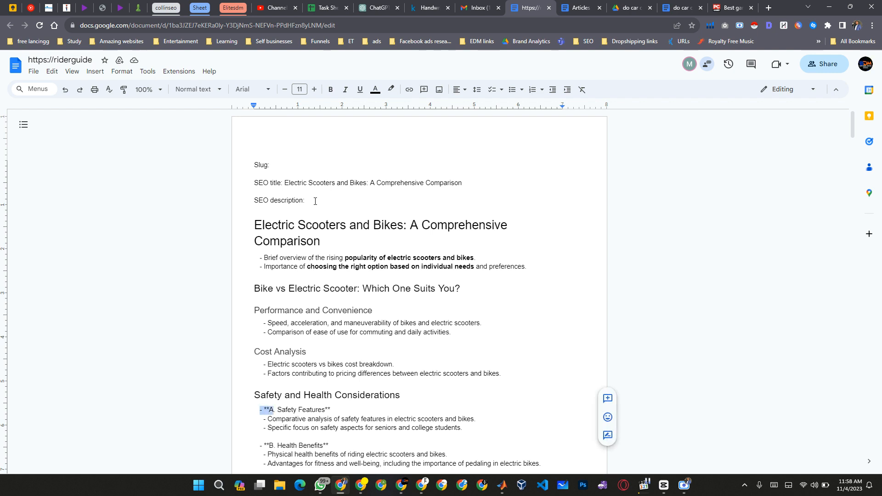
key("shift+Right")
key("shift+Right")
key("ctrl+shift+Right")
key("ctrl+shift+Left")
key("BackSpace")
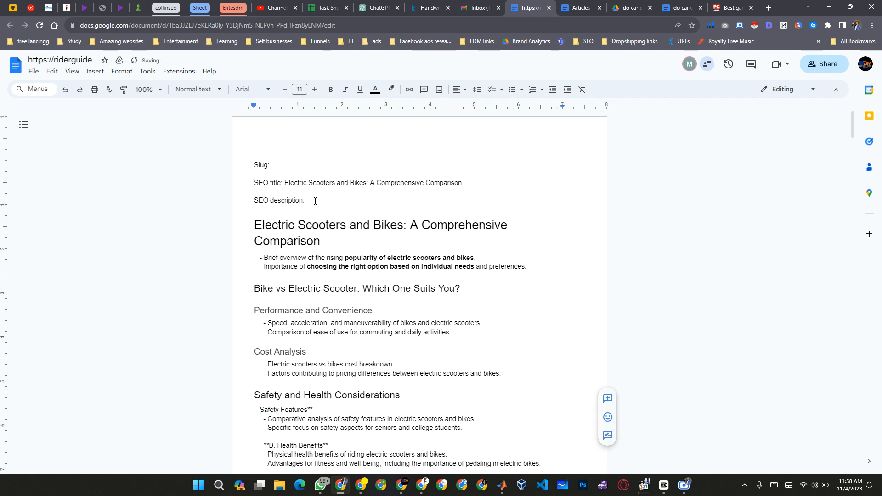
key("ctrl+alt+3")
key("End")
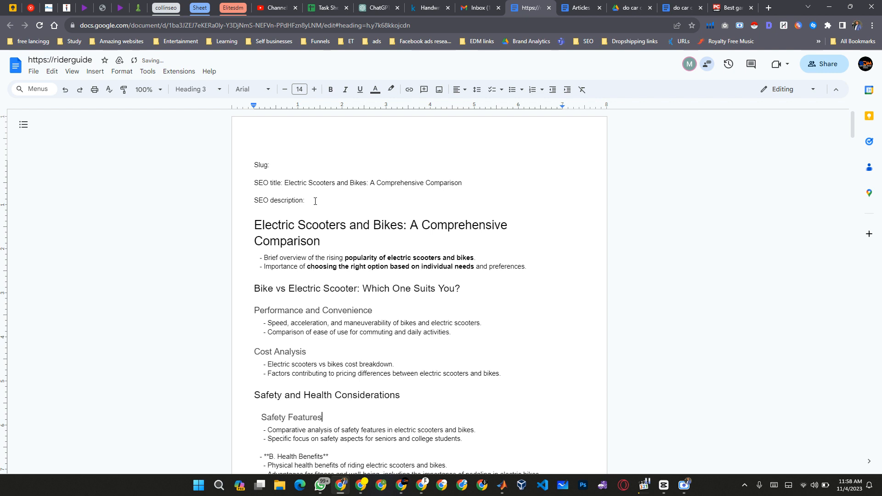
Strip the "- **B." prefix from "Health Benefits", format it as Heading 3, and remove the blank line above and its leading spaces.
key("Right")
key("ctrl+Right")
key("ctrl+Right")
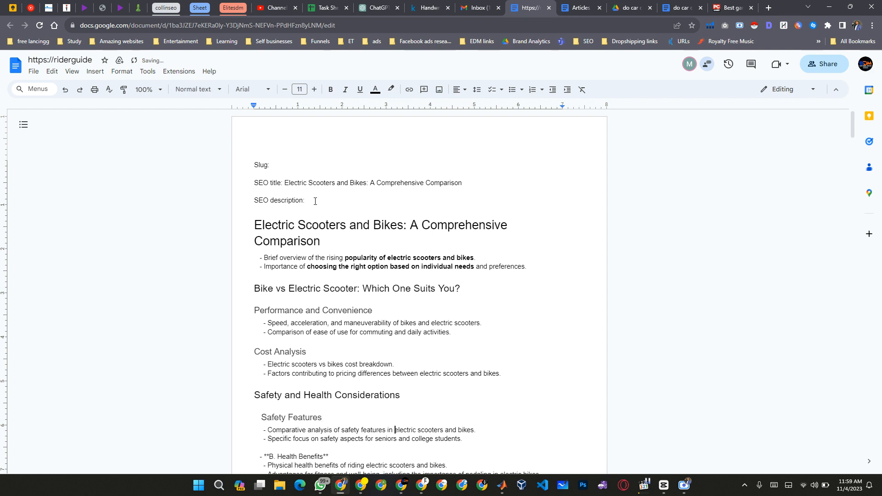
scroll(417, 330, "down", 5)
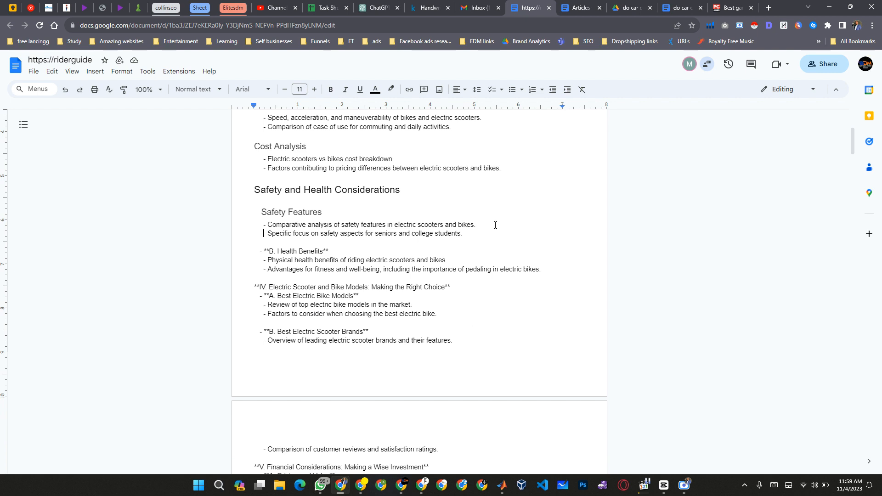
key("ctrl+Right")
key("ctrl+Right")
key("ctrl+Right")
key("ctrl+Right")
key("ctrl+Right")
key("ctrl+Right")
key("ctrl+Right")
key("ctrl+Right")
key("ctrl+Right")
key("ctrl+shift+Right")
key("ctrl+shift+Right")
key("BackSpace")
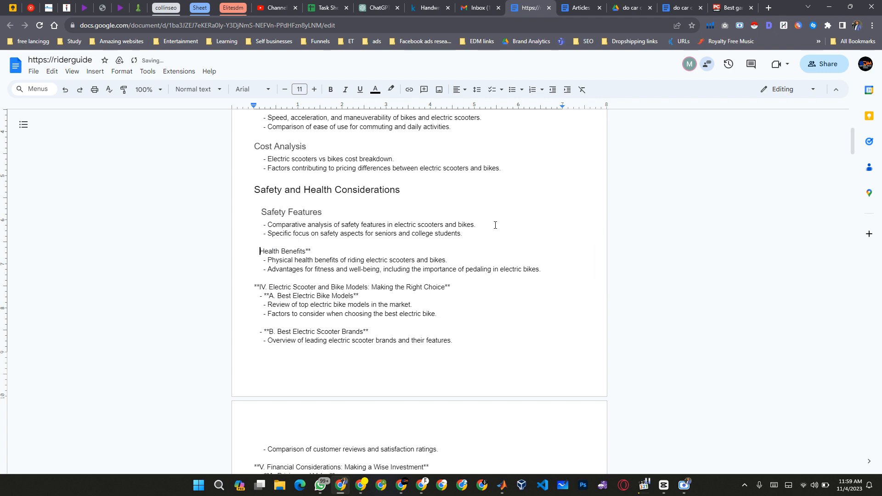
key("ctrl+alt+3")
key("ctrl+Right")
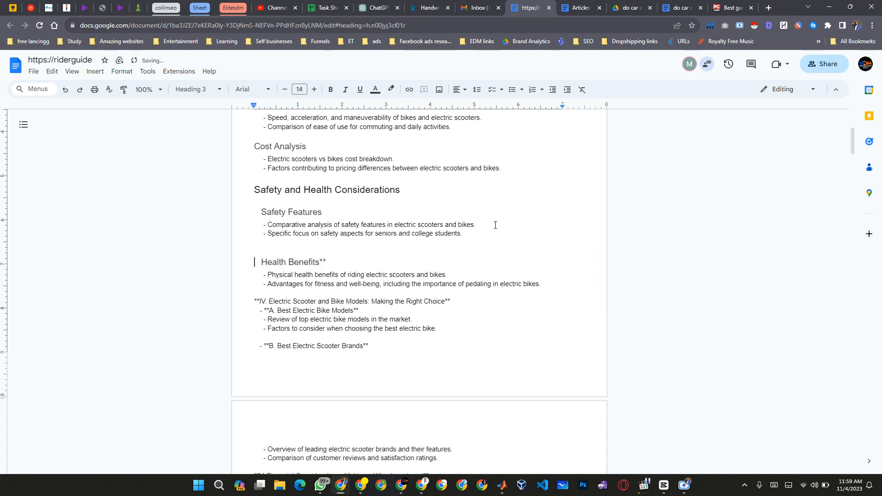
key("BackSpace")
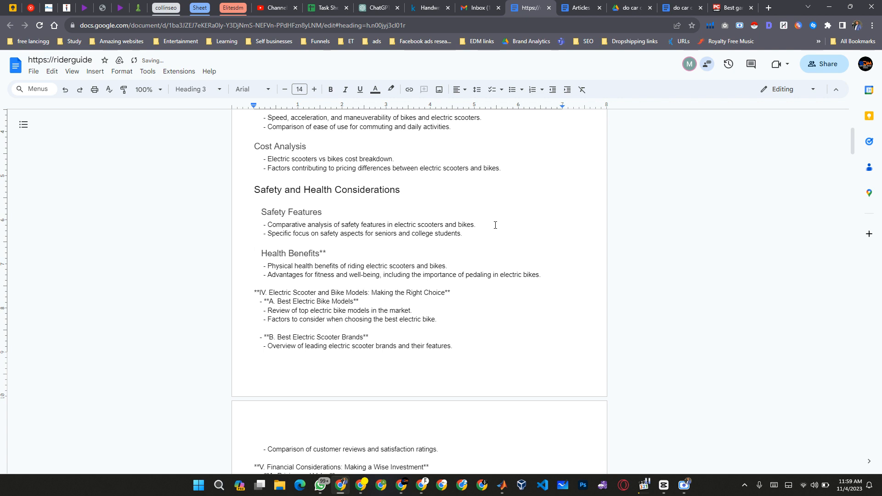
key("BackSpace")
Remove the leading spaces before the "Safety Features" heading.
key("Up")
key("Up")
key("Up")
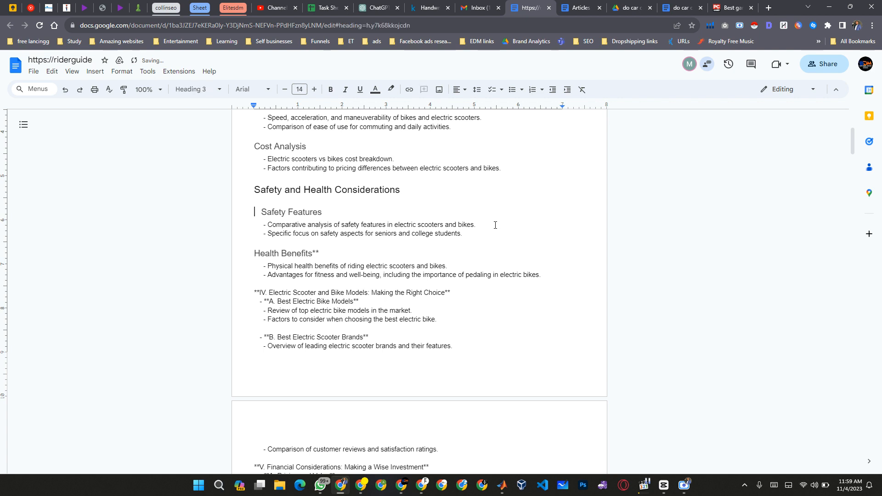
key("BackSpace")
Delete the whole "Safety and Health Considerations" section, including its Safety Features and Health Benefits subsections.
key("Up")
key("shift+Down")
key("shift+Down")
key("shift+Down")
key("shift+Down")
key("shift+Down")
key("shift+Down")
key("shift+Down")
key("shift+Down")
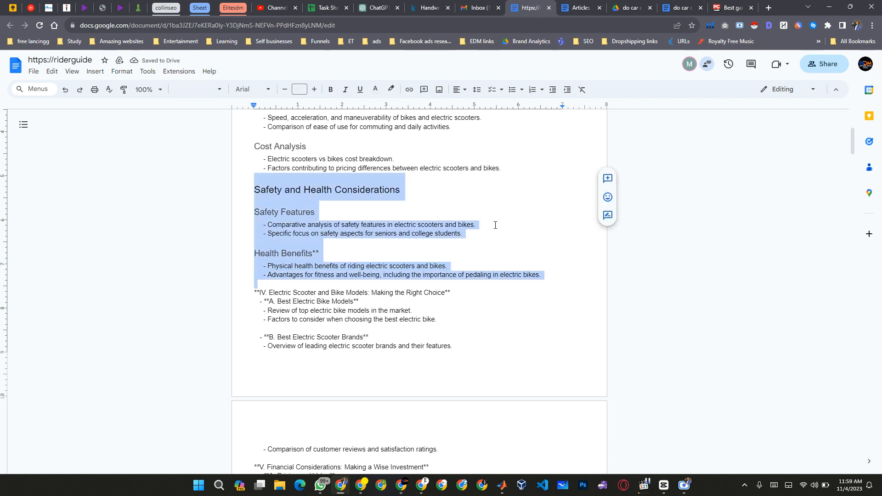
key("BackSpace")
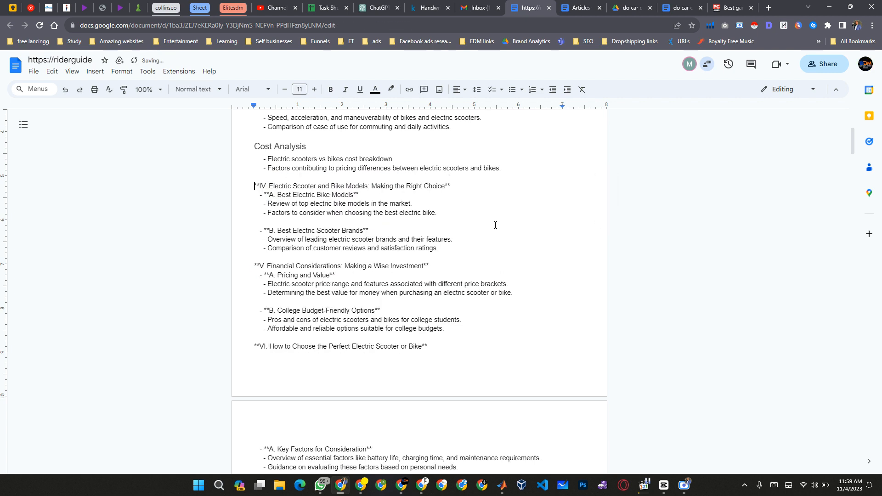
Strip the "**IV." prefix from "Electric Scooter and Bike Models: Making the Right Choice" and remove the blank line above it.
key("shift+Right")
key("shift+Right")
key("shift+Right")
key("shift+Right")
key("BackSpace")
key("BackSpace")
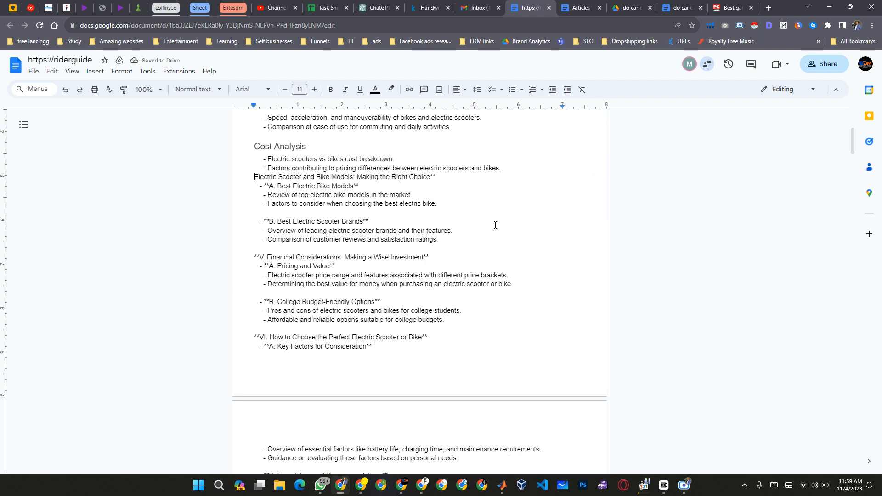
Format "Electric Scooter and Bike Models: Making the Right Choice" as Heading 2 and remove its trailing asterisks.
key("ctrl+alt+2")
key("End")
key("BackSpace")
key("BackSpace")
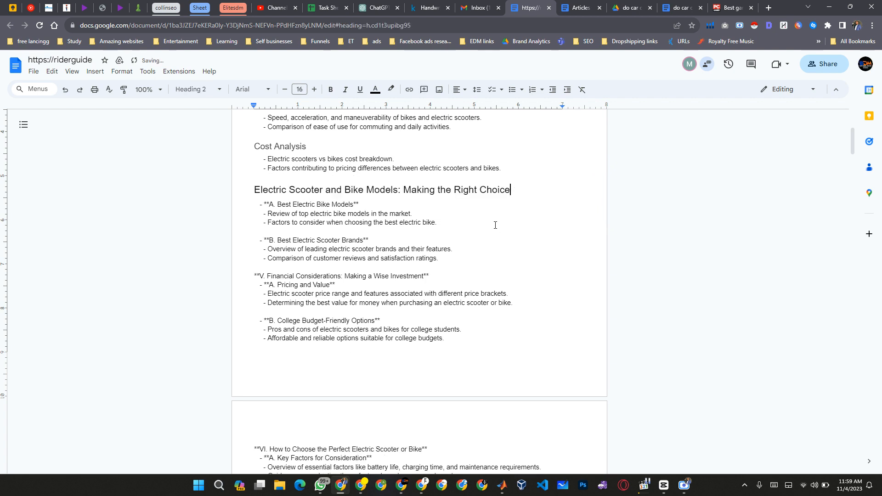
Strip the "- **A." prefix from the "Best Electric Bike Models" line.
key("ctrl+Left")
key("ctrl+Left")
key("ctrl+Left")
key("ctrl+Left")
key("ctrl+Left")
key("ctrl+Left")
key("ctrl+Left")
key("ctrl+Right")
key("ctrl+Right")
key("ctrl+Right")
key("ctrl+Right")
key("ctrl+Right")
key("ctrl+Right")
key("ctrl+Right")
key("ctrl+Right")
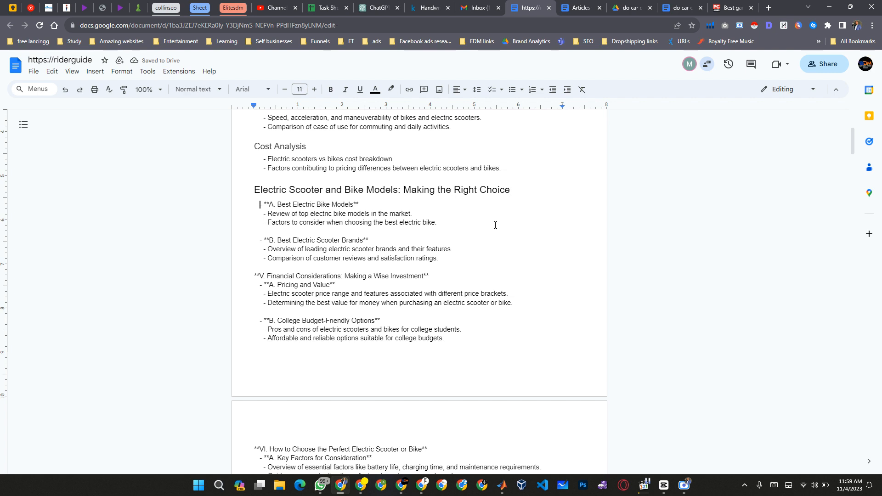
key("ctrl+shift+Right")
key("ctrl+shift+Right")
key("ctrl+shift+Right")
key("Delete")
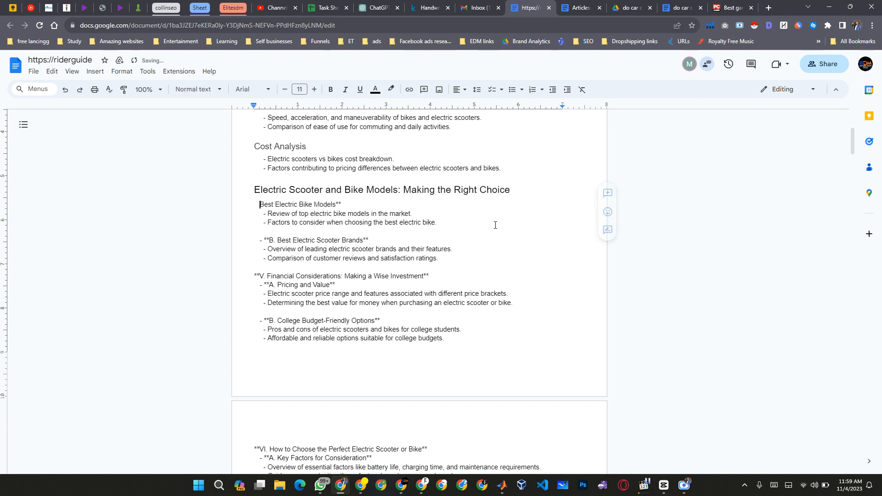
Format "Best Electric Bike Models" as Heading 3 and remove its trailing asterisks.
key("ctrl+alt+3")
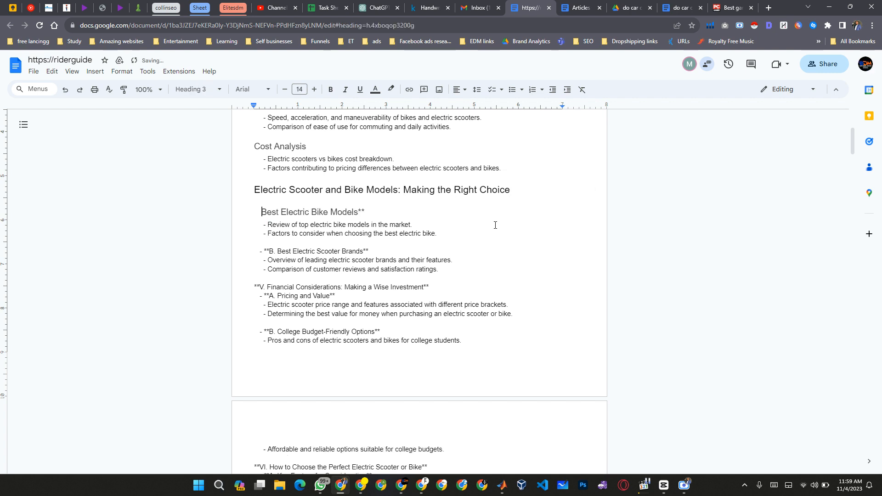
key("End")
key("BackSpace")
key("BackSpace")
Remove the leading spaces before "Best Electric Bike Models", keeping it as a separate Heading 3 line.
key("ctrl+Left")
key("ctrl+Left")
key("ctrl+Left")
key("ctrl+Left")
key("Left")
key("Right")
key("BackSpace")
key("BackSpace")
key("BackSpace")
key("BackSpace")
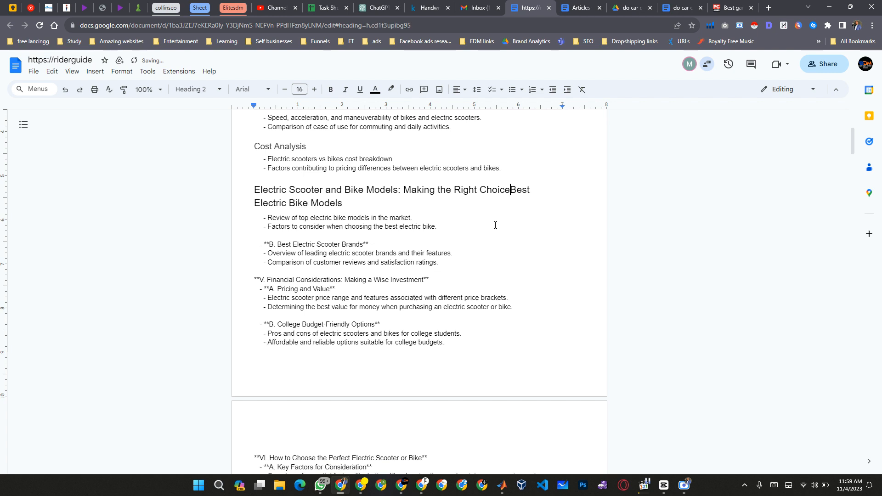
key("Return")
key("ctrl+alt+3")
key("shift+Home")
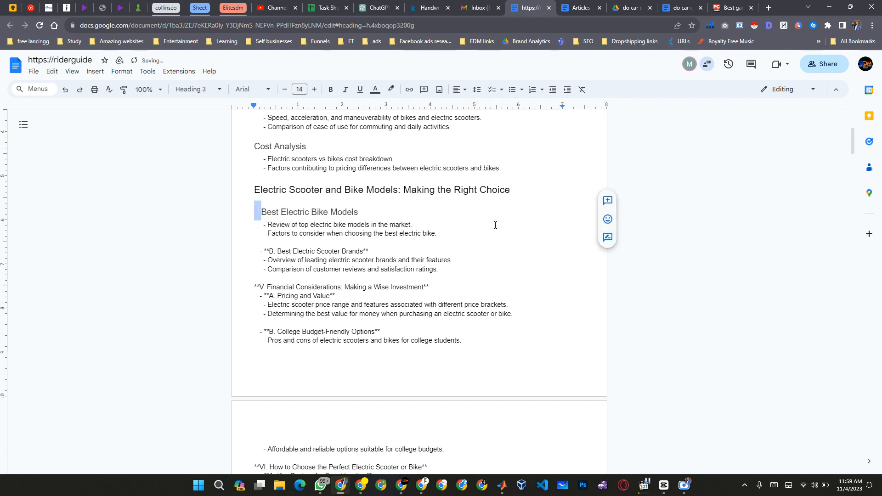
key("BackSpace")
key("Down")
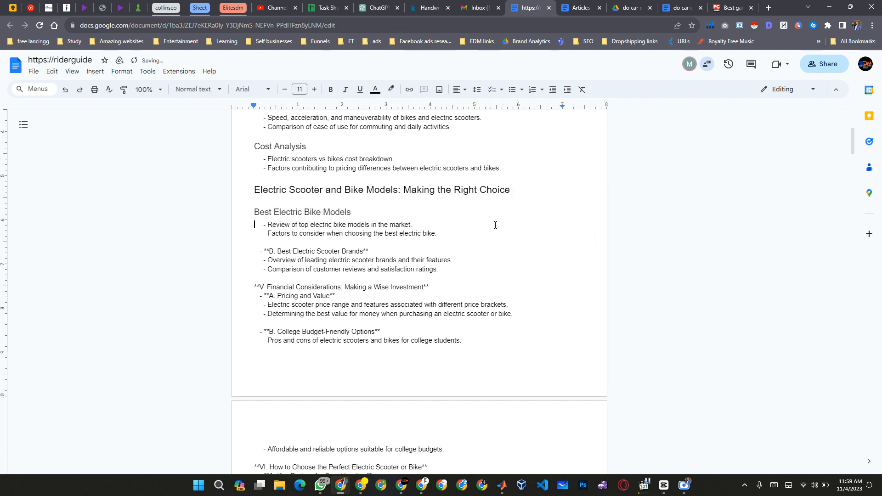
key("ctrl+Right")
key("ctrl+Right")
key("ctrl+Right")
key("ctrl+Right")
key("ctrl+Right")
key("ctrl+Right")
key("ctrl+Right")
key("ctrl+Right")
key("ctrl+Right")
key("ctrl+Right")
key("shift+Home")
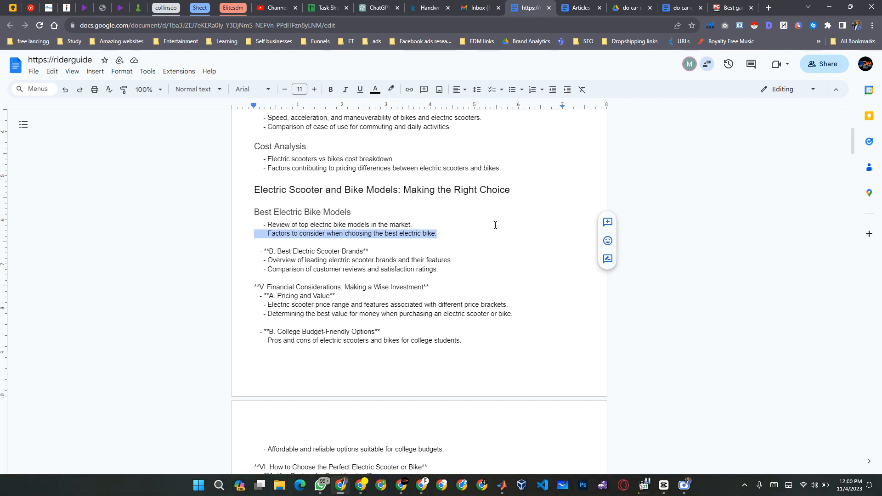
Strip the leading spaces and "- **" from the "B. Best Electric Scooter Brands" line.
key("Down")
key("Right")
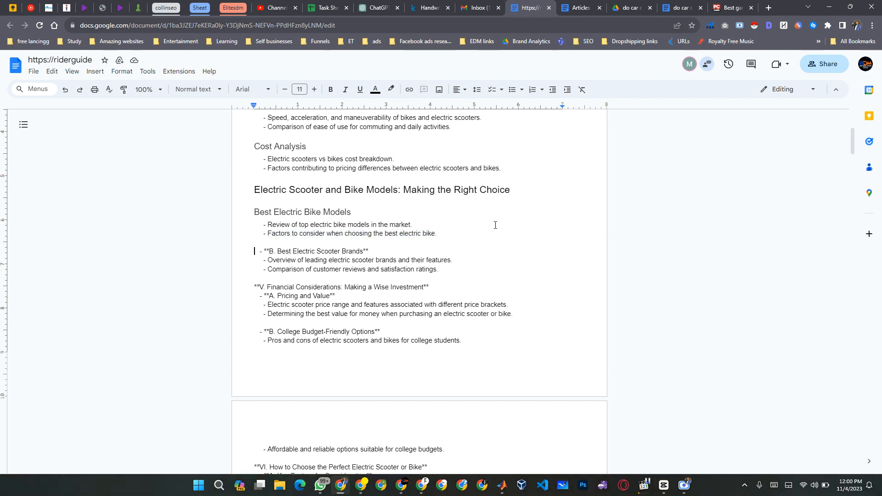
key("shift+Right")
key("shift+Right")
key("shift+Right")
key("shift+Right")
key("shift+Right")
key("shift+Right")
key("shift+Right")
key("shift+Right")
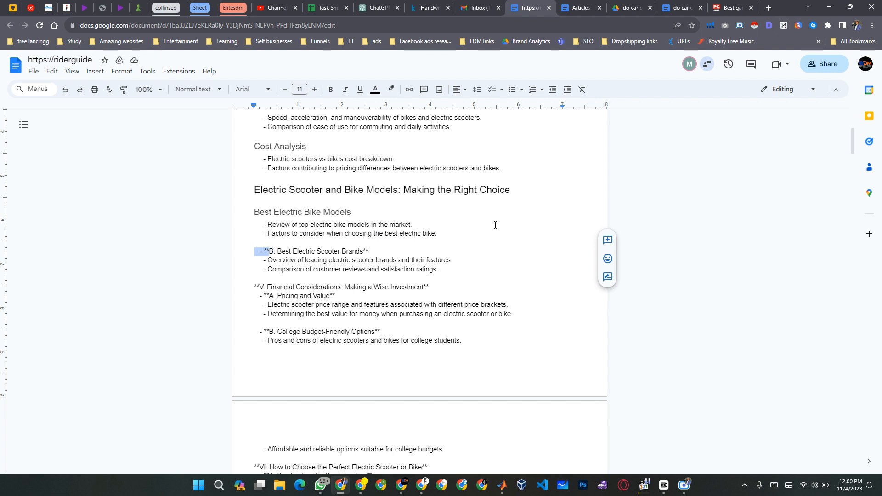
key("BackSpace")
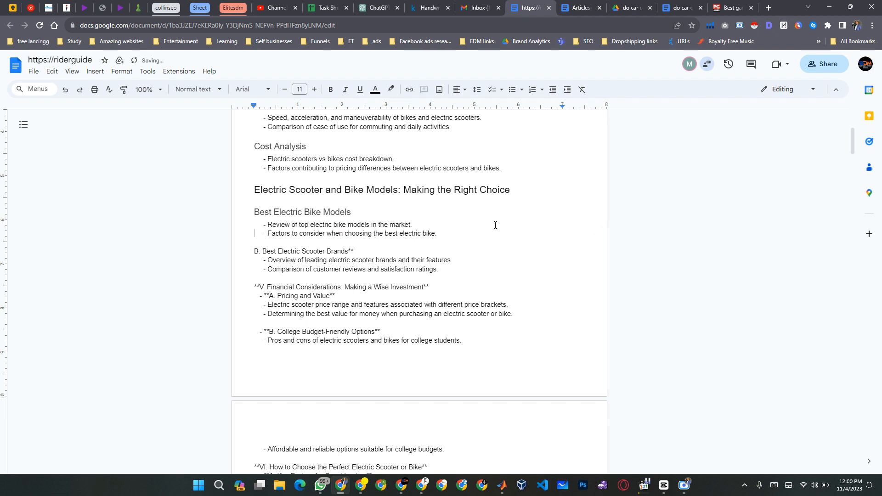
Remove the "B." prefix and the trailing asterisks from "Best Electric Scooter Brands".
left_click(336, 212)
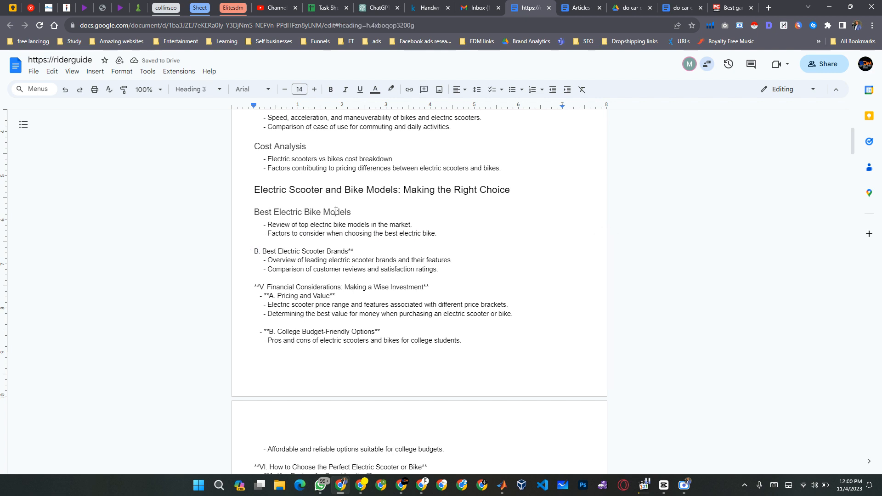
left_click(351, 235)
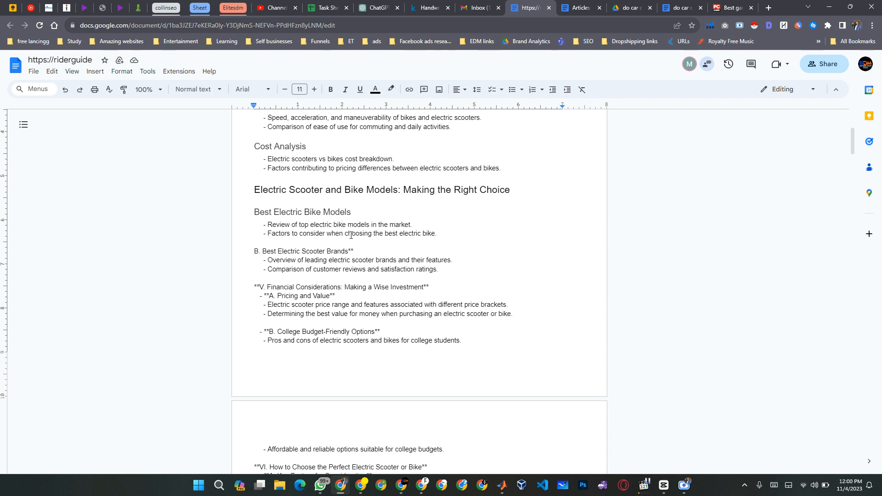
left_click(345, 190)
left_click(317, 252)
key("ctrl+Left")
key("ctrl+shift+Right")
key("ctrl+shift+Right")
key("ctrl+shift+Right")
key("ctrl+shift+Left")
key("BackSpace")
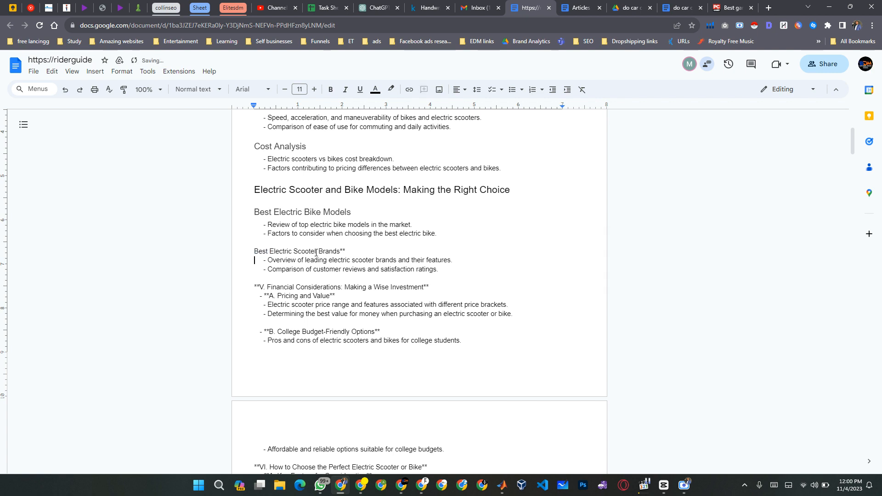
key("End")
Strip the "**V." prefix and the trailing asterisks from "Financial Considerations: Making a Wise Investment".
key("Down")
key("shift+Right")
key("shift+Right")
key("shift+Right")
key("shift+Right")
key("shift+Right")
key("BackSpace")
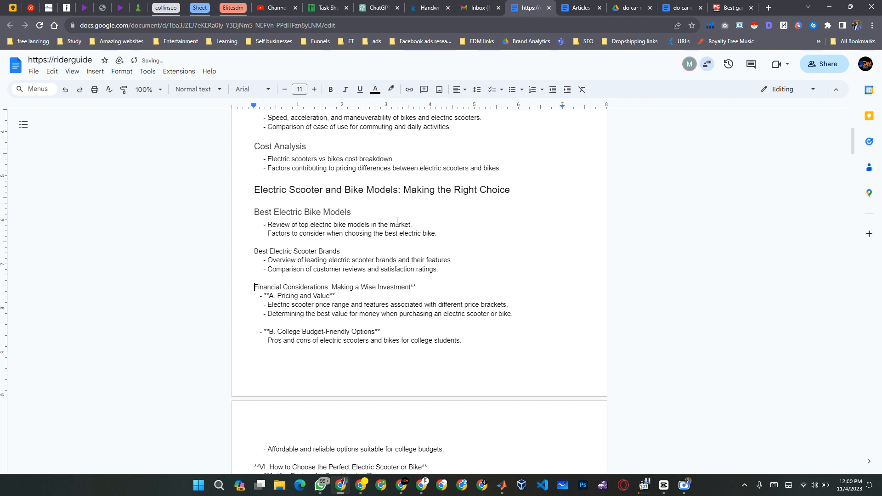
key("End")
key("BackSpace")
key("BackSpace")
Strip the "- **A." prefix from the "Pricing and Value" line.
key("Down")
key("Home")
key("shift+Right")
key("shift+Right")
key("shift+Right")
key("shift+Right")
key("shift+Right")
key("shift+Right")
key("shift+Right")
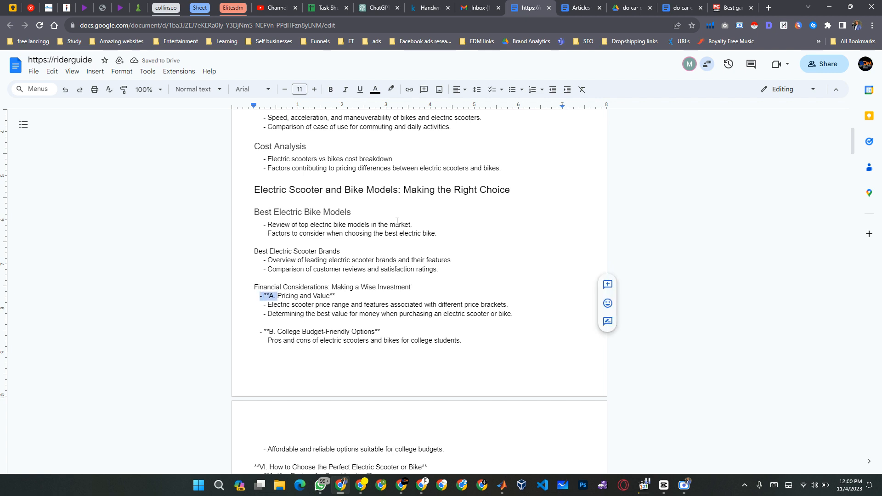
key("BackSpace")
key("Home")
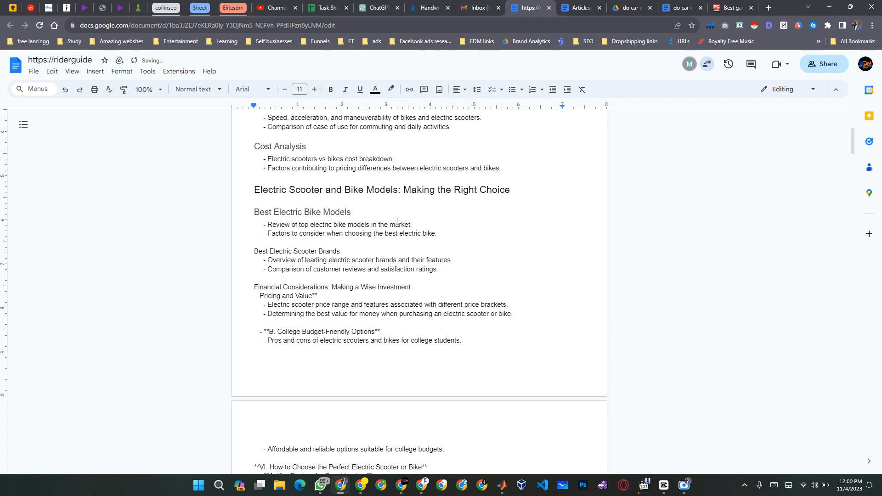
Format "Financial Considerations: Making a Wise Investment" as Heading 2 and "Pricing and Value" as Heading 3, without its leading spaces and trailing asterisks.
key("ctrl+alt+2")
key("Down")
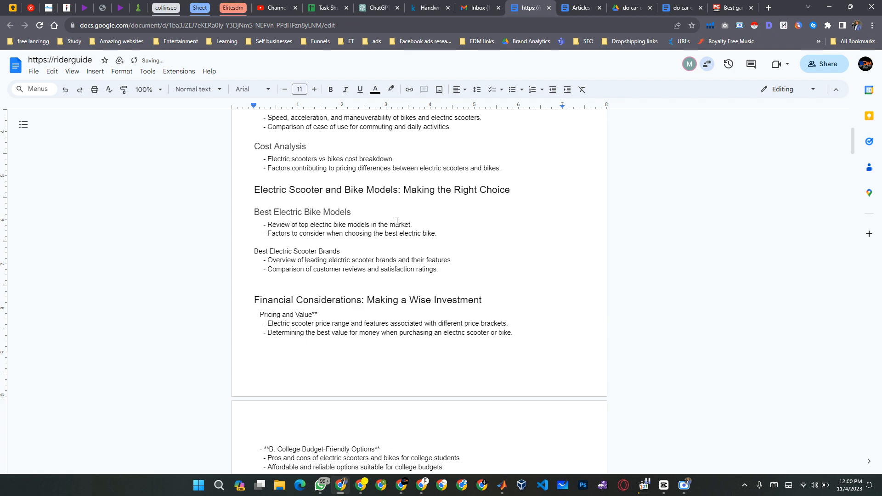
key("ctrl+alt+3")
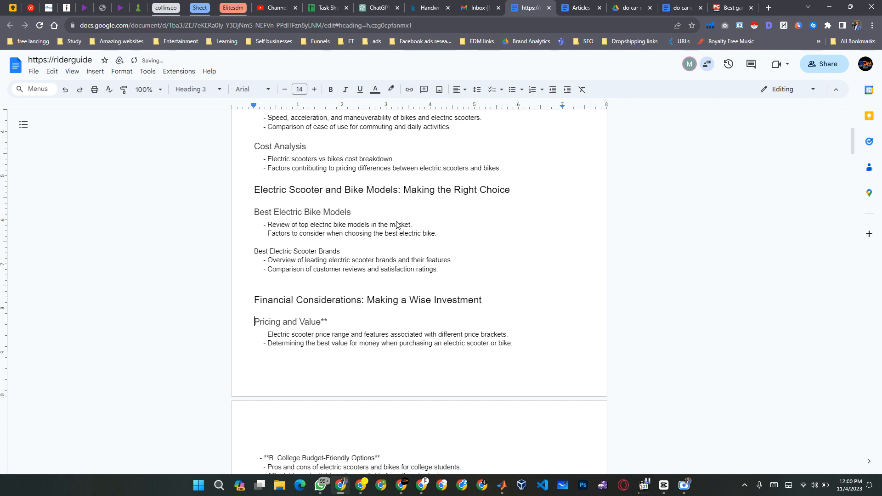
key("End")
key("Right")
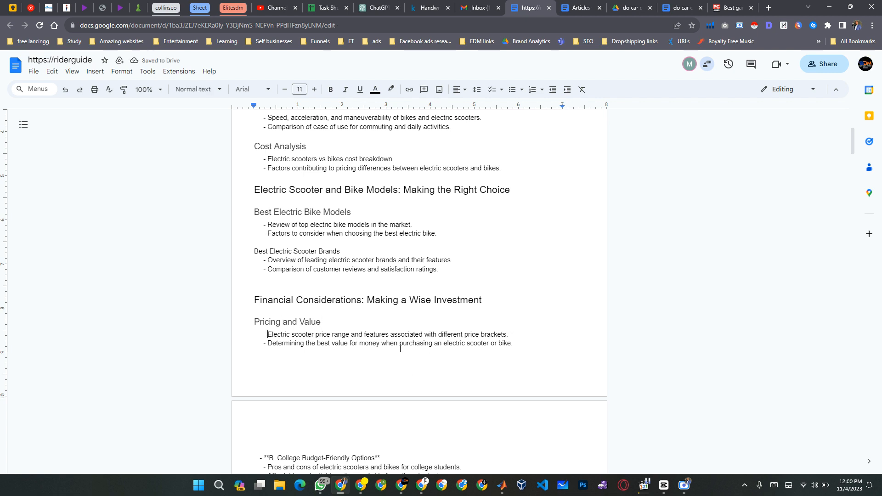
Strip the "- **B." prefix and trailing asterisks from "College Budget-Friendly Options" and format it as Heading 3.
scroll(400, 349, "down", 4)
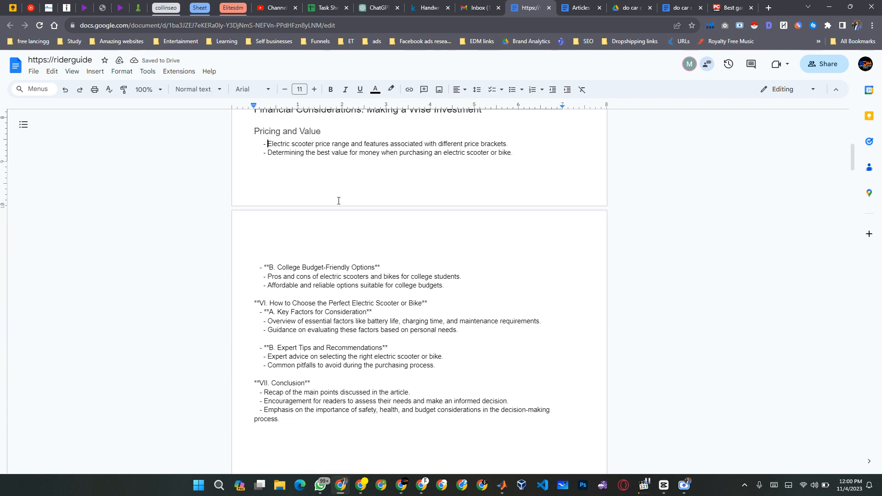
scroll(338, 194, "up", 1)
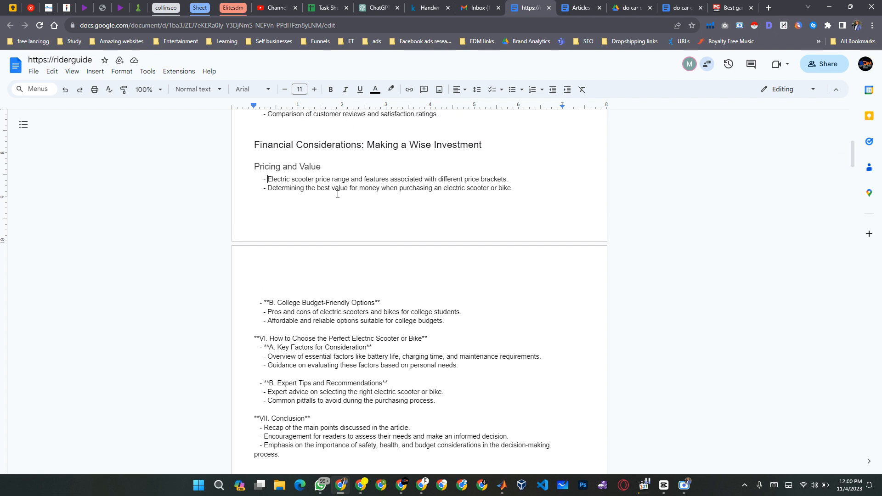
left_click(259, 301)
key("shift+Right")
key("shift+Right")
key("shift+Right")
key("shift+Right")
key("shift+Right")
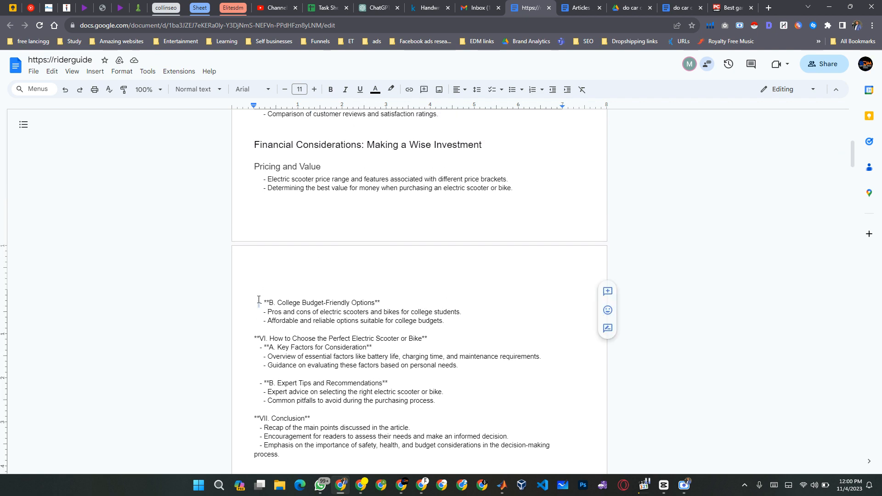
key("BackSpace")
key("End")
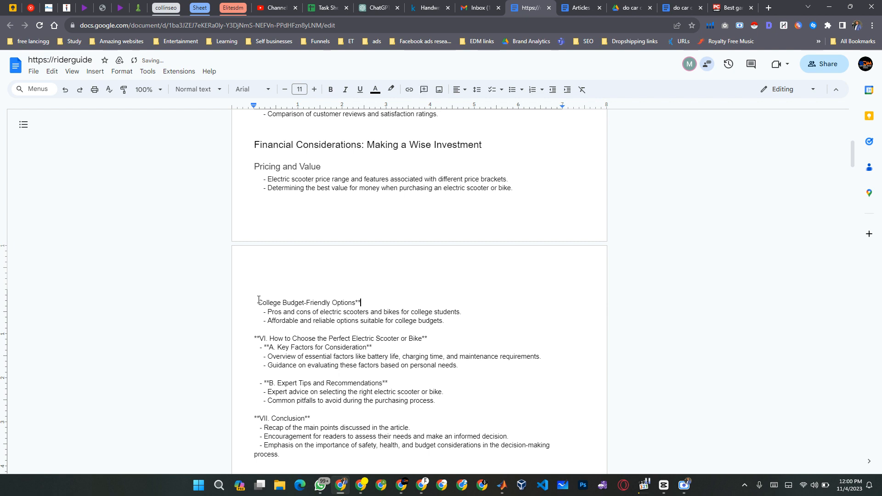
key("BackSpace")
key("BackSpace")
key("ctrl+alt+3")
key("Right")
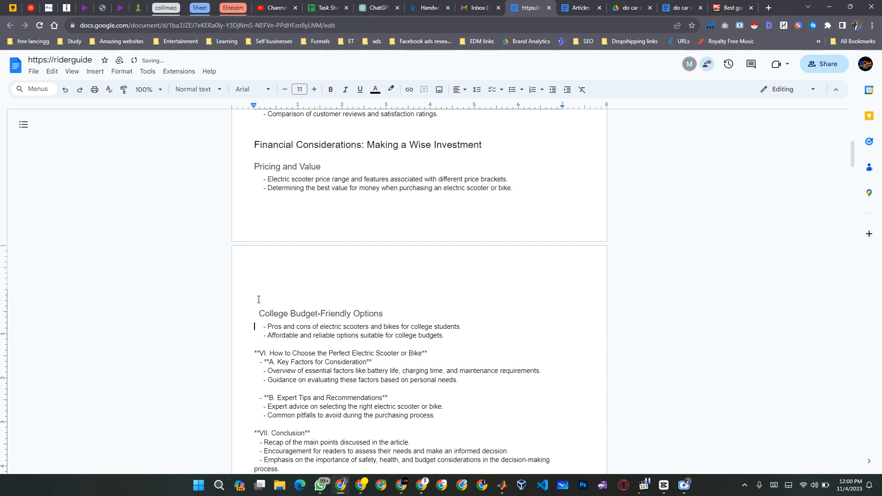
key("Down")
key("Down")
key("Down")
scroll(396, 336, "down", 2)
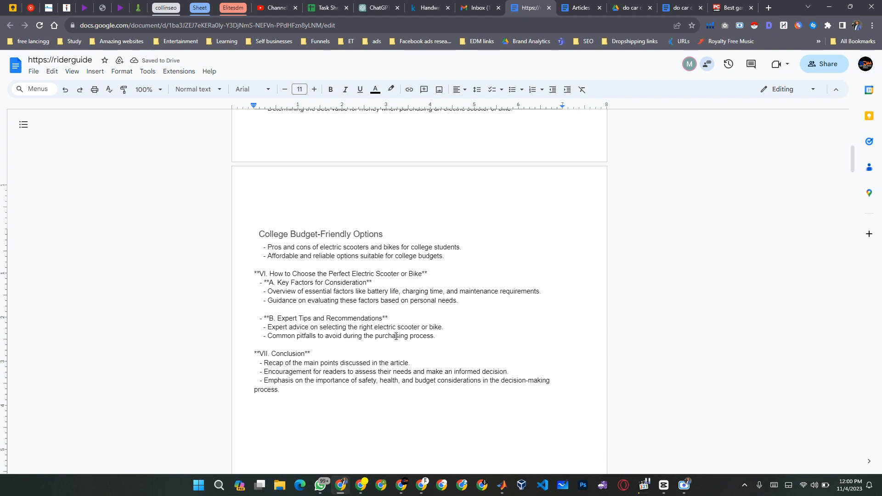
key("shift+Down")
key("shift+Down")
key("shift+Down")
key("shift+Down")
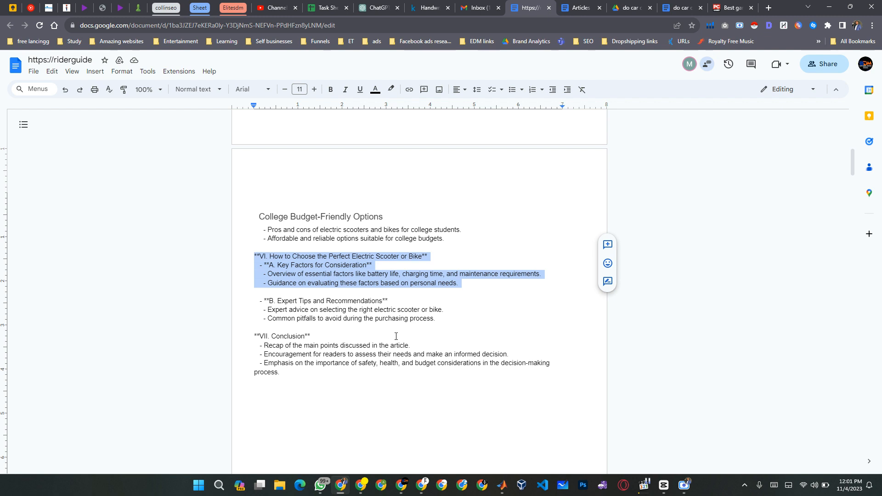
key("Left")
Strip the "**VI." prefix and the trailing asterisks from "How to Choose the Perfect Electric Scooter or Bike".
key("ctrl+shift+Right")
key("ctrl+shift+Right")
key("ctrl+shift+Right")
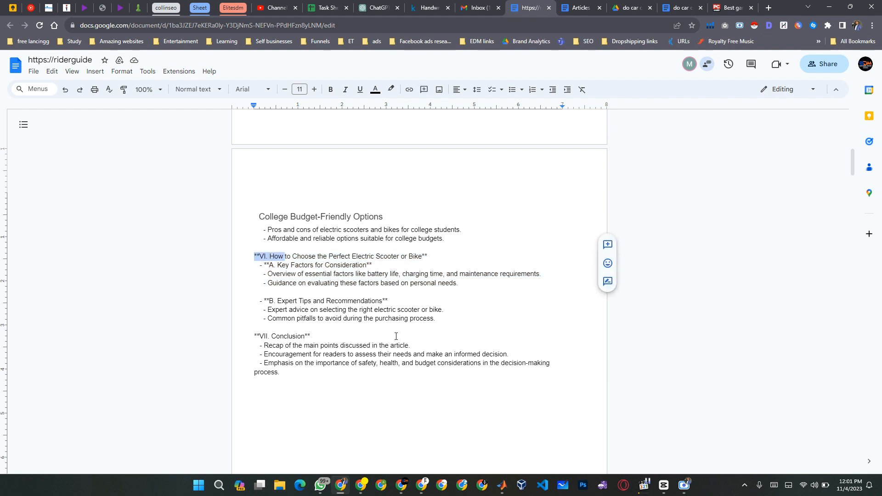
key("ctrl+shift+Left")
key("BackSpace")
key("End")
key("BackSpace")
key("BackSpace")
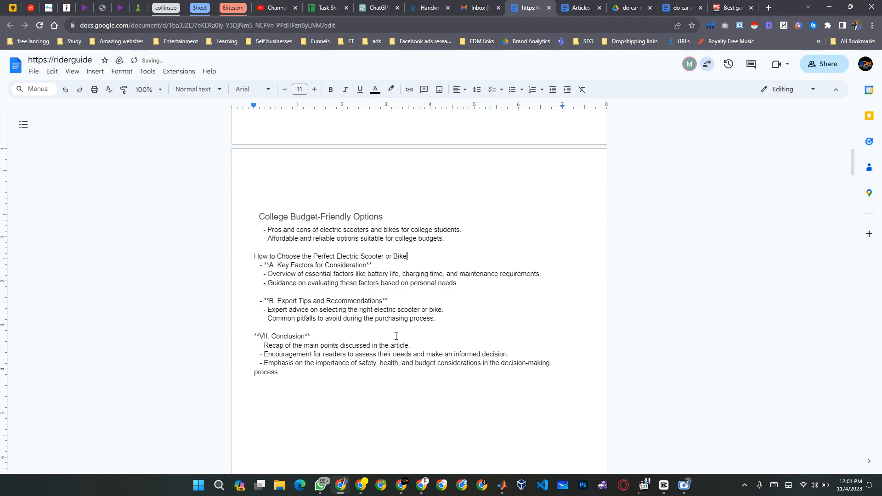
Strip the "- **A." prefix and the trailing asterisks from "Key Factors for Consideration".
key("Down")
key("Home")
key("ctrl+shift+Right")
key("ctrl+shift+Right")
key("ctrl+shift+Right")
key("ctrl+shift+Right")
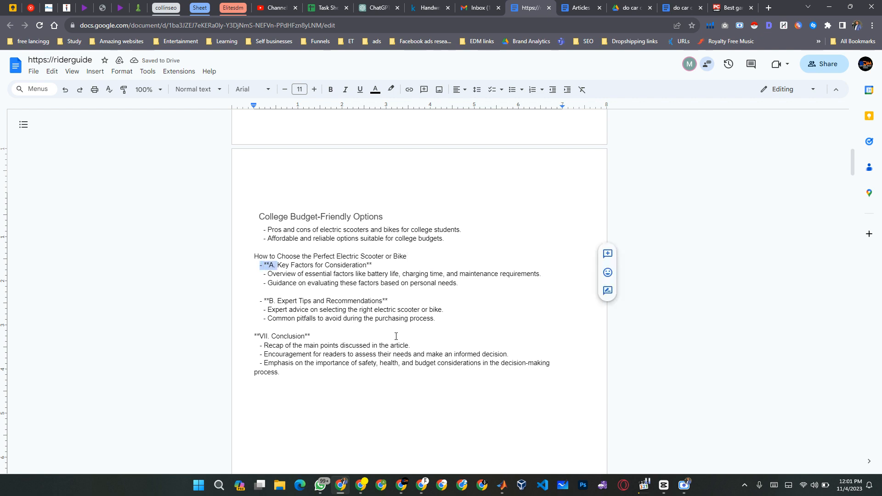
key("BackSpace")
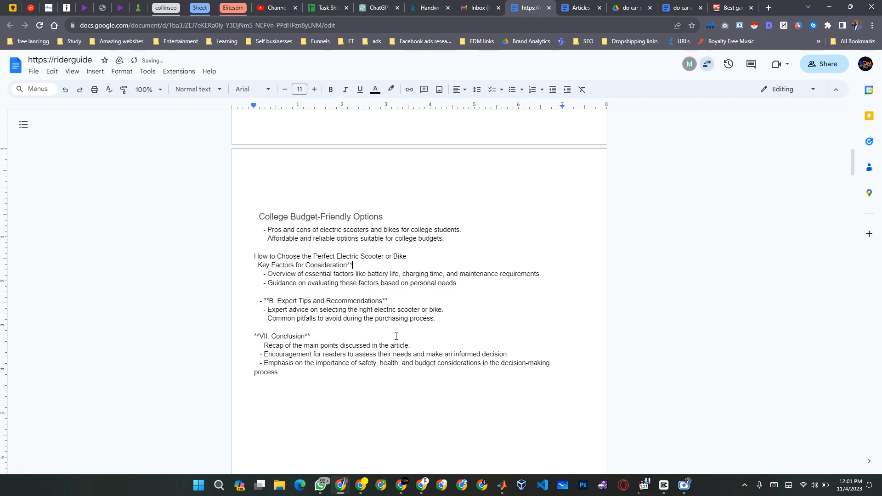
key("BackSpace")
key("BackSpace")
Make "Key Factors for Consideration" an unindented Heading 3 and the "How to Choose" line a Heading 2 without the blank line above.
key("Up")
key("Delete")
key("Delete")
key("Up")
key("ctrl+alt+2")
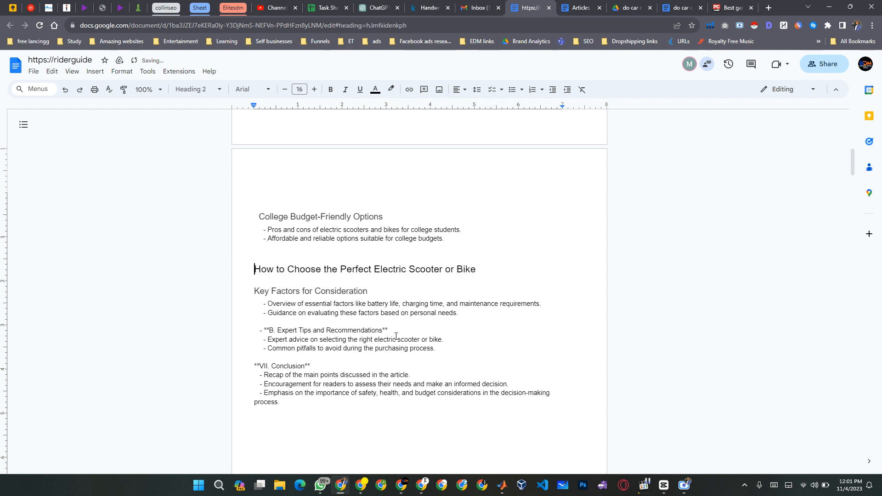
key("BackSpace")
Delete the "B. Expert Tips and Recommendations" subsection with its two bullet lines and the extra blank line.
key("Down")
key("Down")
key("Down")
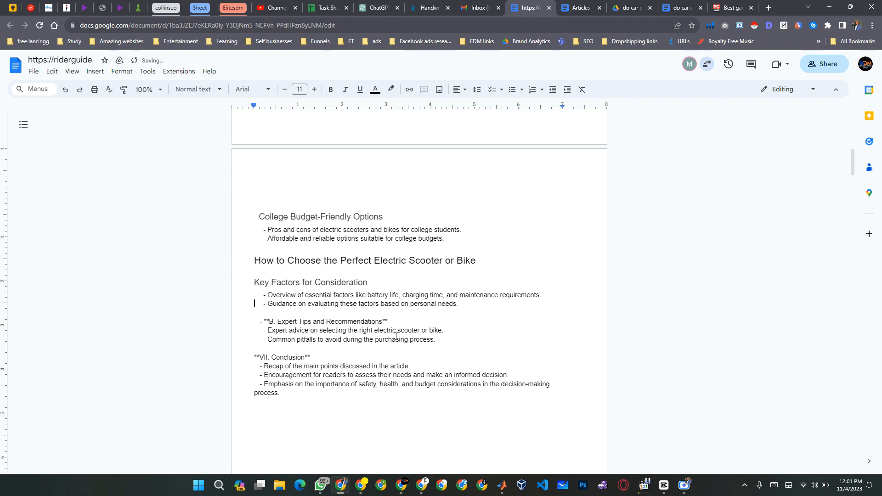
key("Down")
key("Up")
key("Down")
key("Down")
key("Down")
key("shift+Down")
key("shift+Down")
key("shift+Down")
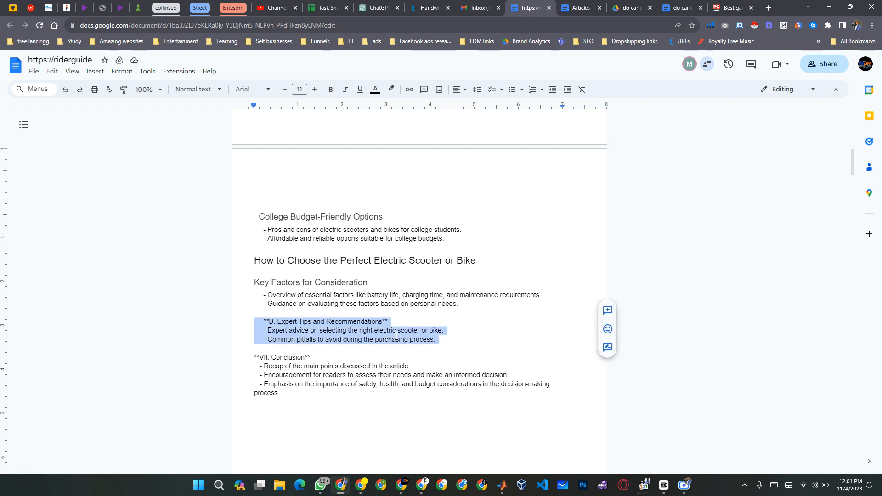
key("BackSpace")
key("Delete")
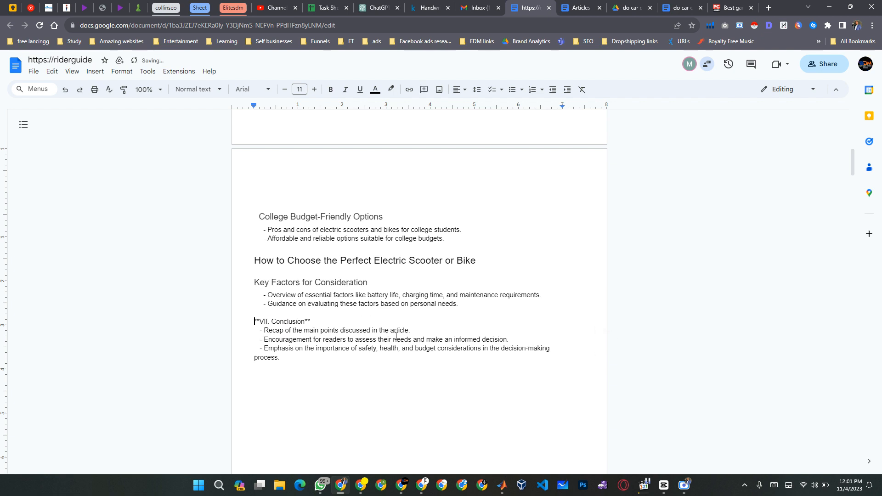
Delete the "VII. Conclusion" section with its three bullet lines from the end of the outline.
key("shift+Down")
key("Delete")
key("shift+Down")
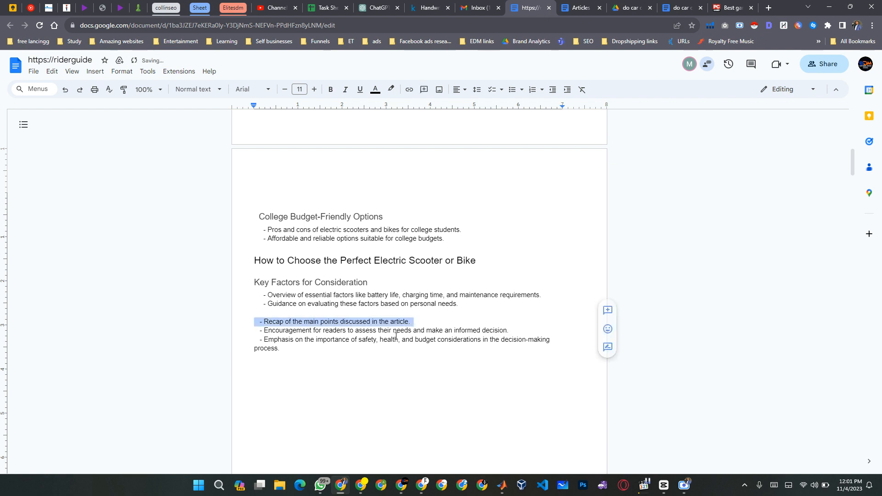
key("shift+Down")
key("shift+Down")
key("shift+Down")
key("Delete")
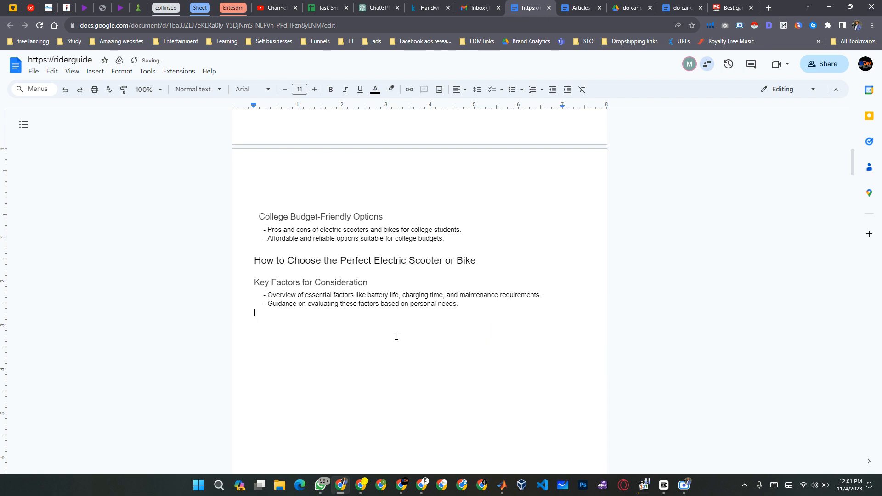
Copy the "Frequently Asked Questions About car cover rust" heading from the "do car covers cause rust" document.
key("ctrl+Tab")
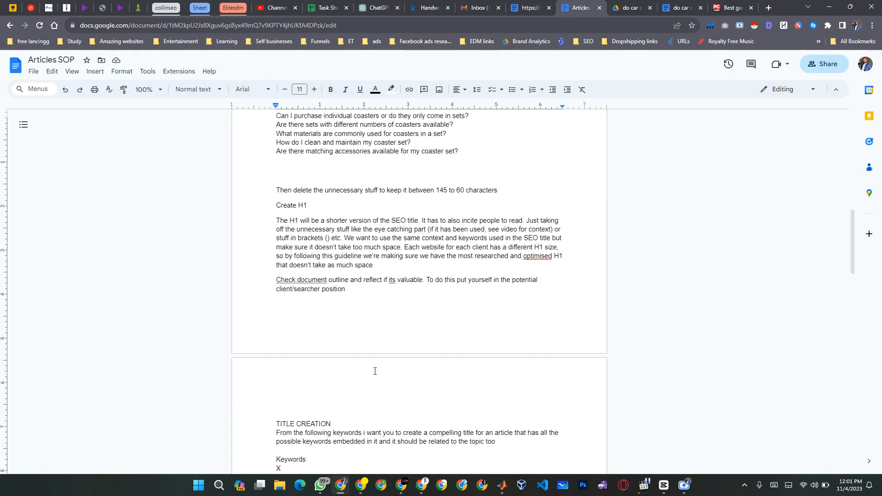
scroll(375, 372, "down", 14)
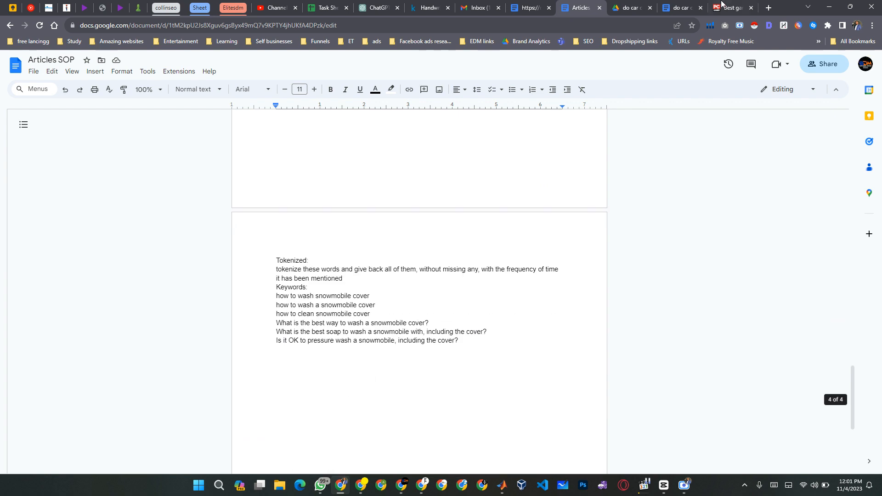
left_click(680, 7)
scroll(466, 366, "down", 12)
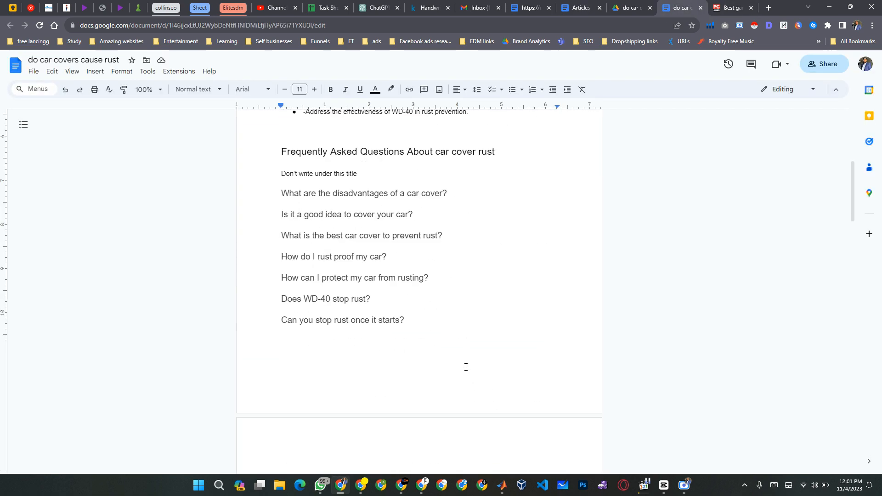
left_click_drag(466, 366, 286, 170)
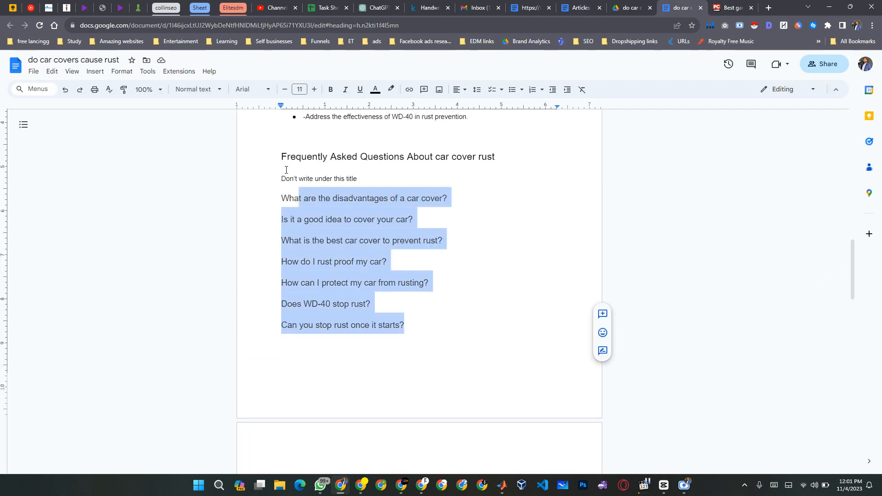
triple_click(272, 170)
key("ctrl+c")
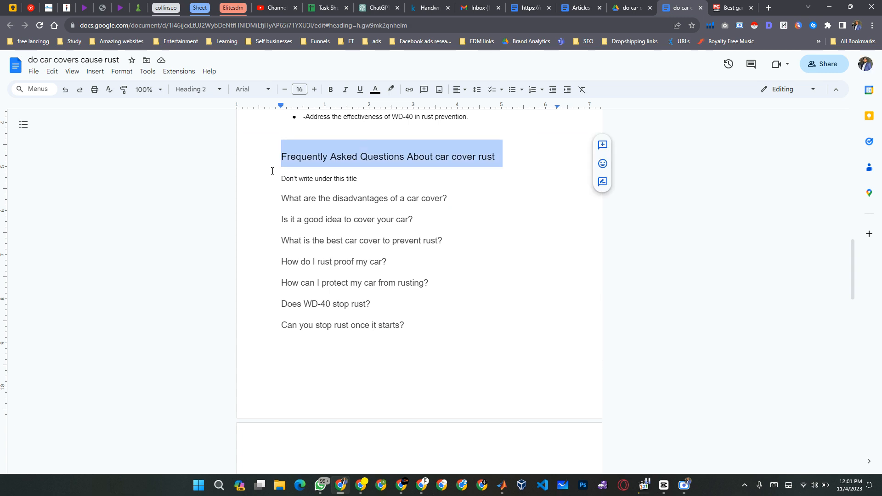
Paste the copied FAQ heading with its original formatting below the Key Factors bullets in the riderguide document.
key("ctrl+shift+Tab")
key("ctrl+shift+Tab")
key("ctrl+shift+Tab")
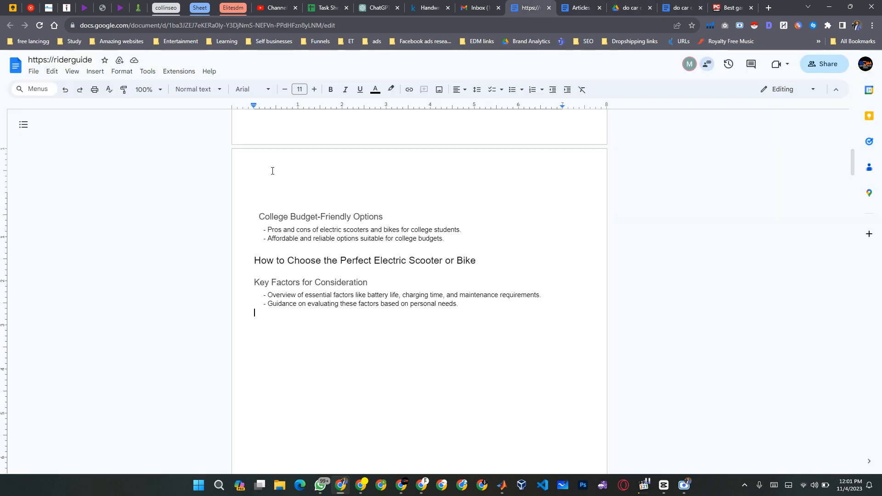
key("ctrl+shift+v")
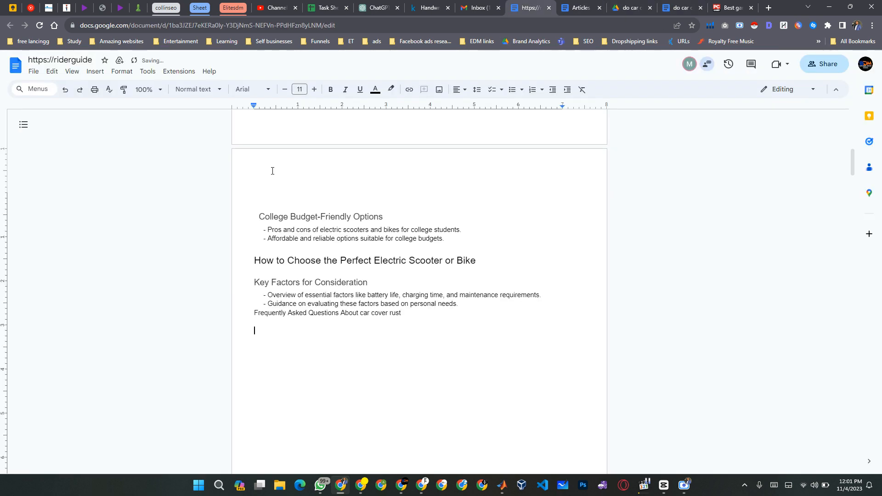
key("ctrl+z")
key("ctrl+v")
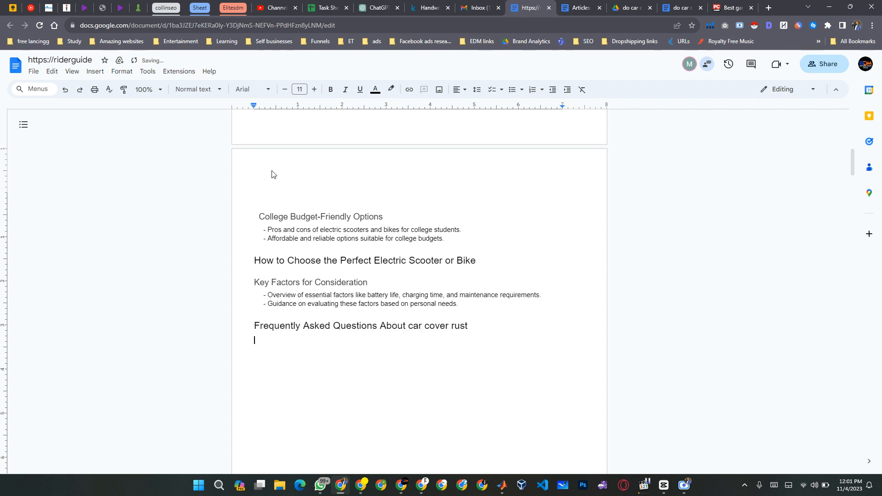
Replace "car cover rust" in the FAQ heading with "Electric Scooters and Bikes" and add an empty line below it.
key("BackSpace")
key("ctrl+shift+Left")
key("ctrl+shift+Left")
key("ctrl+shift+Left")
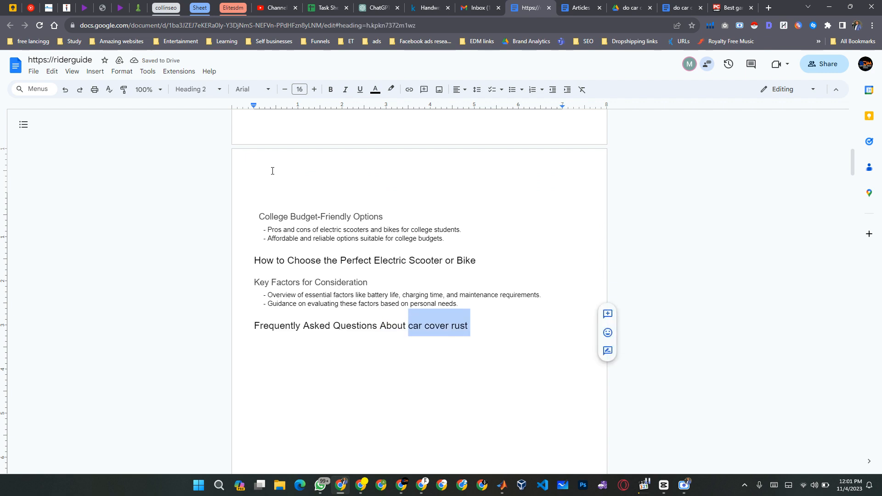
key("BackSpace")
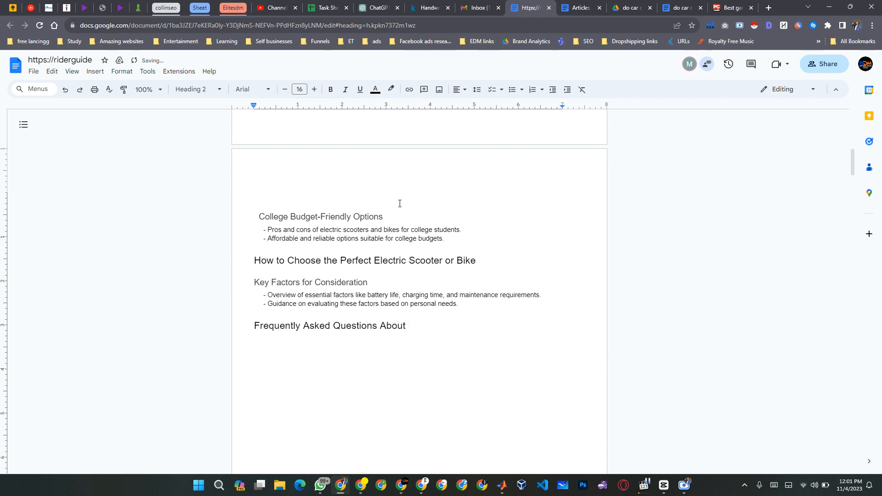
type("Electric Scooters and Bikes?")
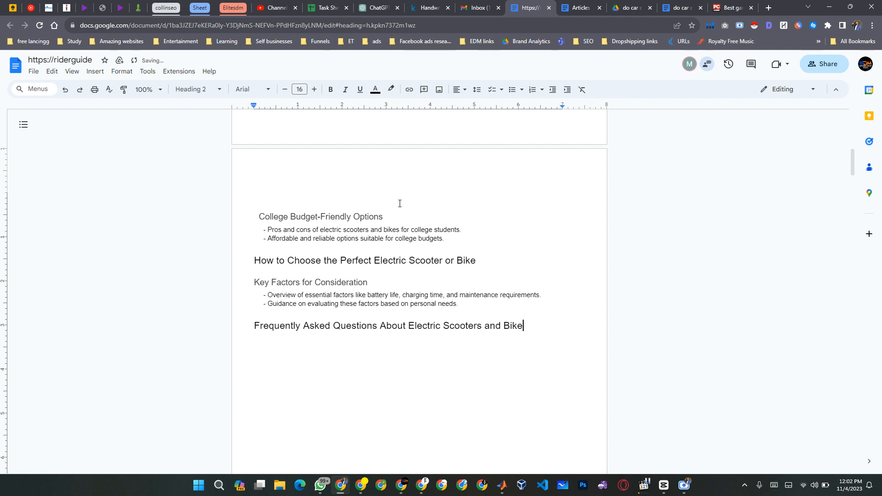
key("BackSpace")
key("Return")
key("Up")
key("Down")
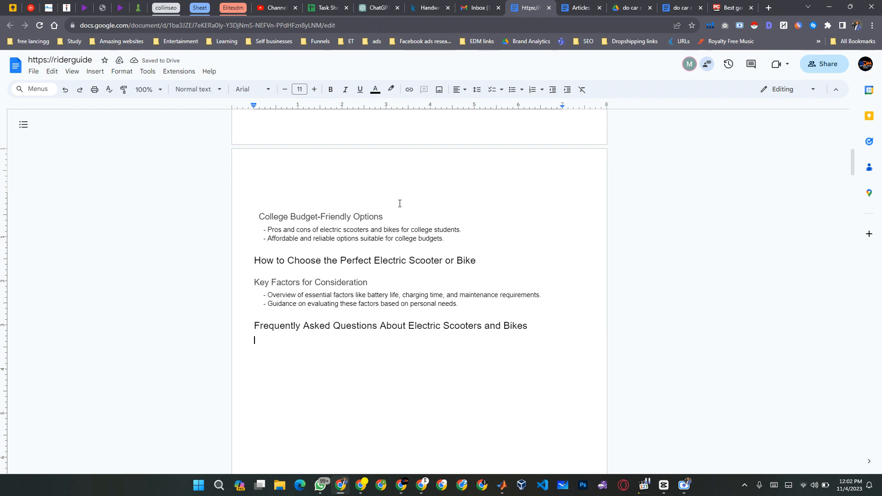
Copy the first five questions of the Questions list, from "Is a bike or electric scooter better?" to "How much should I pay for an electric scooter?".
scroll(400, 203, "up", 10)
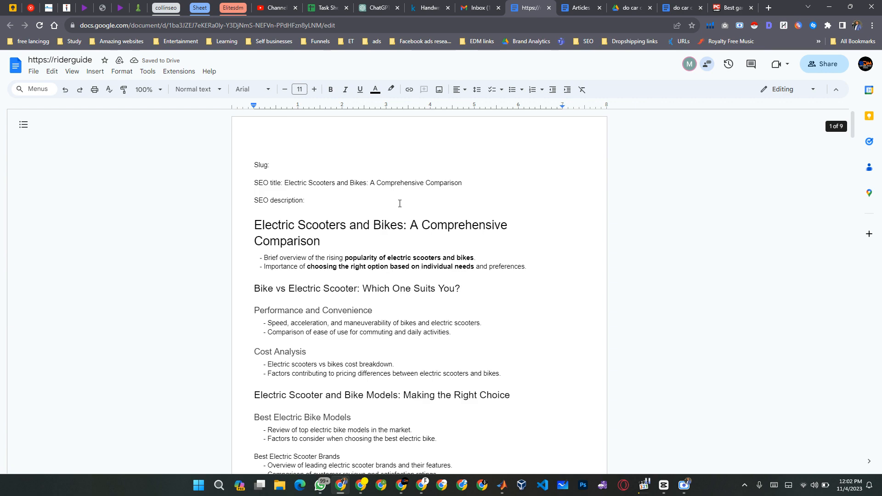
scroll(400, 203, "down", 15)
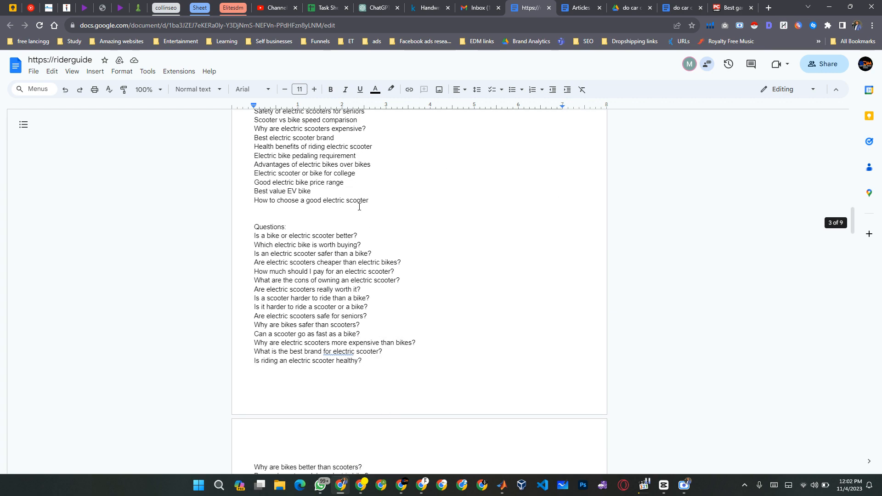
left_click(361, 235)
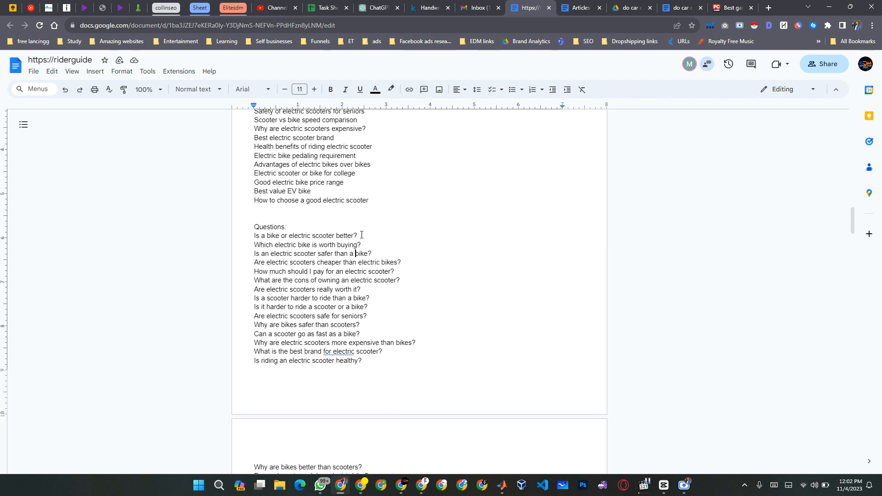
key("Down")
key("Down")
key("Down")
key("Down")
key("Down")
key("Up")
key("Up")
key("Up")
key("Up")
key("shift+End")
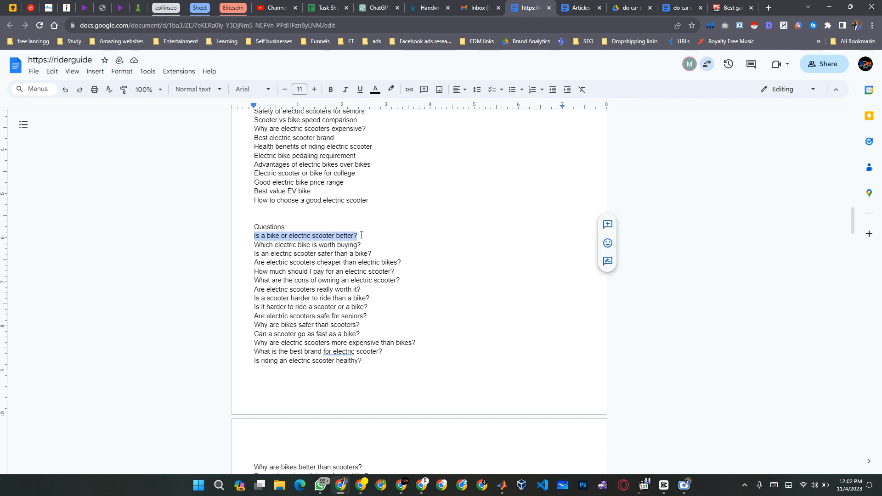
key("shift+Down")
key("shift+Down")
key("shift+Down")
key("shift+Down")
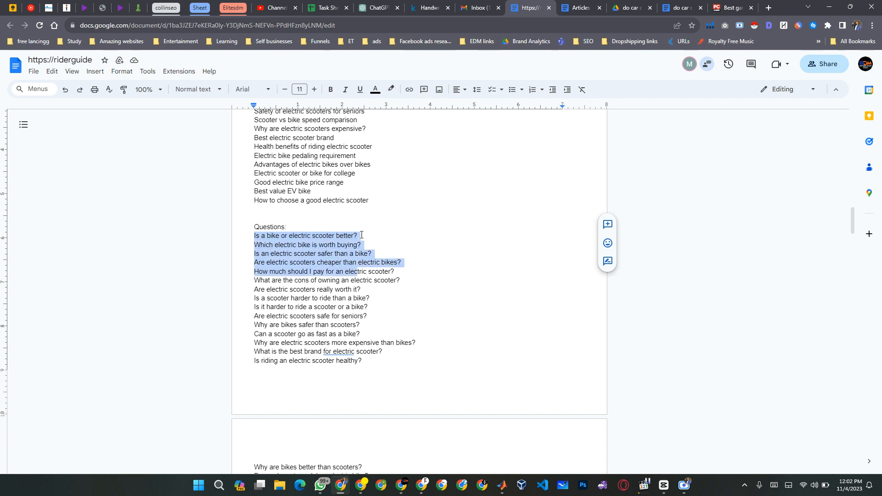
key("shift+End")
key("ctrl+c")
left_click(362, 235)
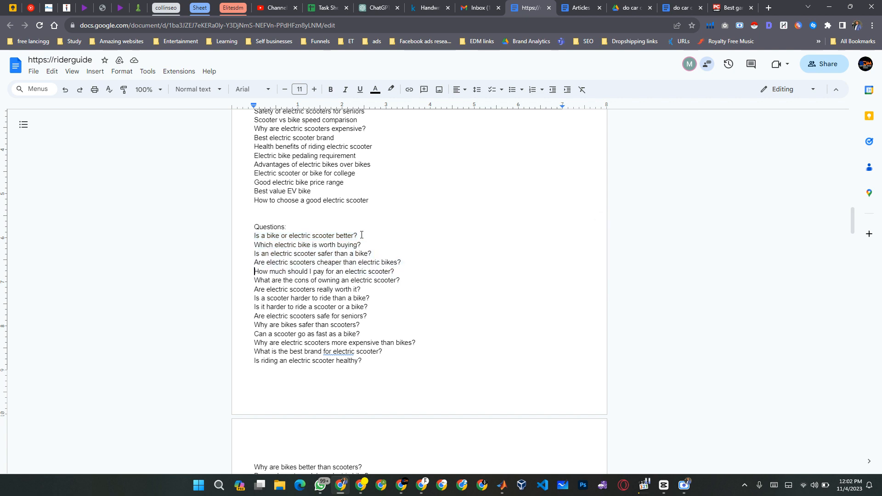
Paste the five copied questions under the Frequently Asked Questions heading and remove the extra line after them.
scroll(361, 235, "up", 1)
key("Up")
key("Up")
key("Up")
key("Up")
key("Up")
key("Up")
key("Up")
key("Up")
key("Up")
key("Up")
key("Up")
key("Up")
key("Up")
key("Up")
key("Up")
key("Up")
key("Up")
key("Up")
key("Up")
key("Up")
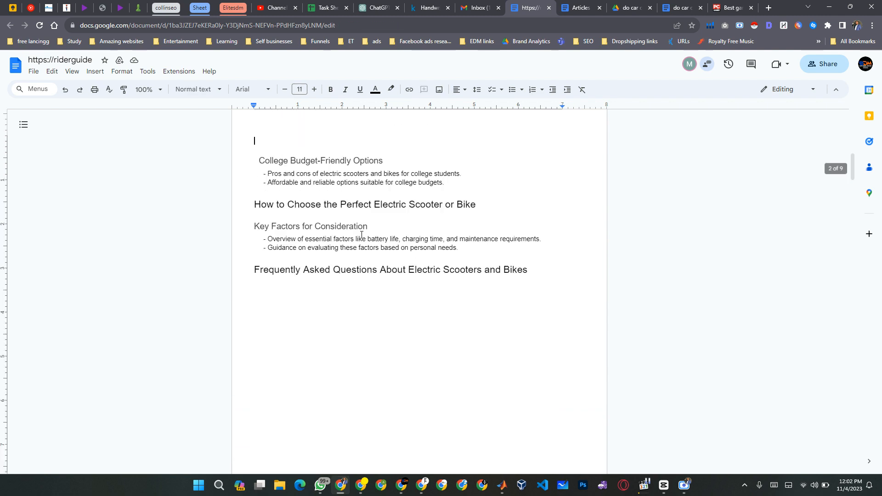
key("Down")
key("Down")
key("Down")
key("Down")
key("Down")
key("Down")
key("Down")
key("Down")
key("Down")
key("ctrl+v")
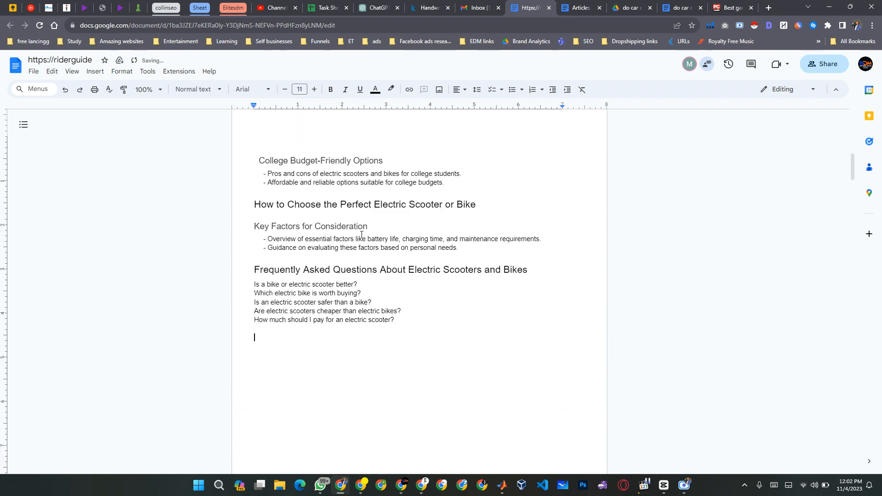
key("BackSpace")
Format the five pasted FAQ questions as Heading 3.
key("shift+Up")
key("shift+Up")
key("shift+Up")
key("shift+Up")
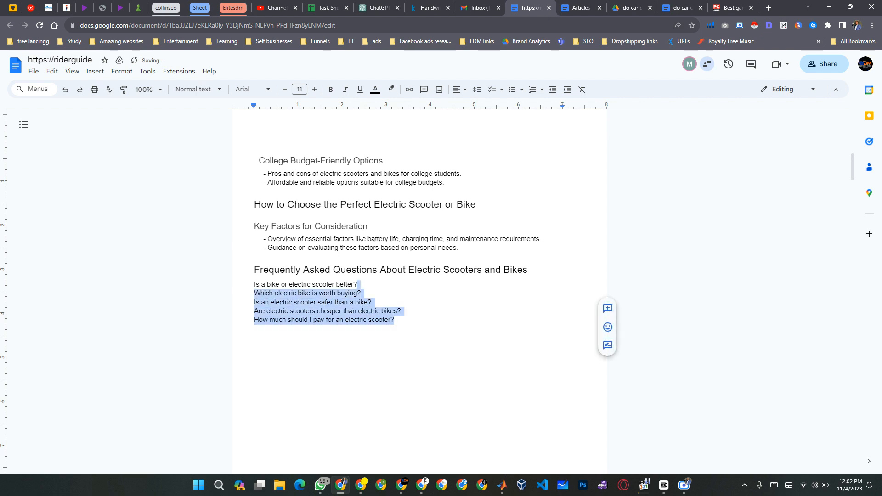
key("ctrl+shift+Left")
key("ctrl+shift+Left")
key("ctrl+shift+Left")
key("ctrl+shift+Left")
key("ctrl+shift+Left")
key("ctrl+shift+Left")
key("ctrl+shift+Left")
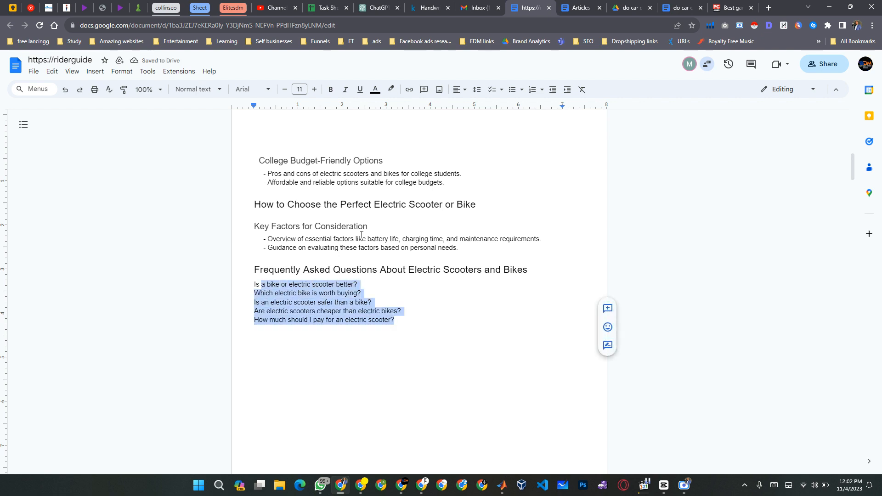
key("ctrl+shift+Left")
key("ctrl+alt+3")
key("End")
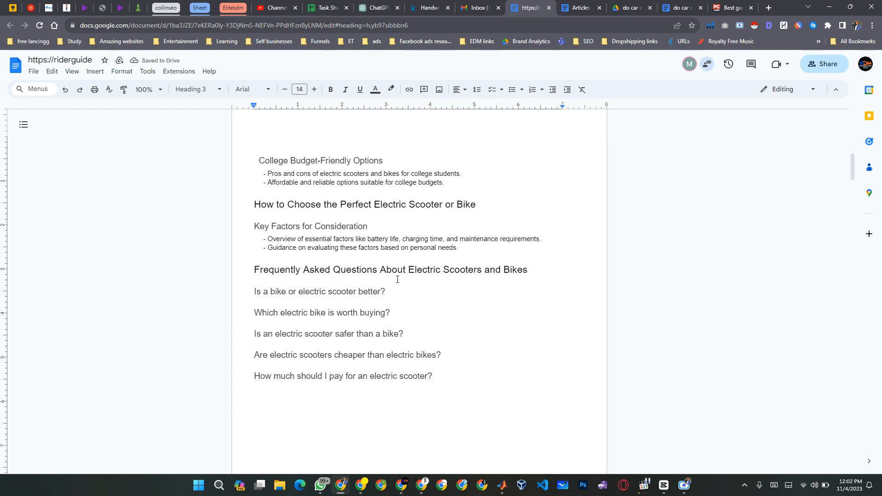
Review the outline from the Slug and SEO fields through the headings to the FAQ questions.
scroll(357, 264, "up", 2)
scroll(357, 264, "up", 1)
scroll(381, 271, "down", 3)
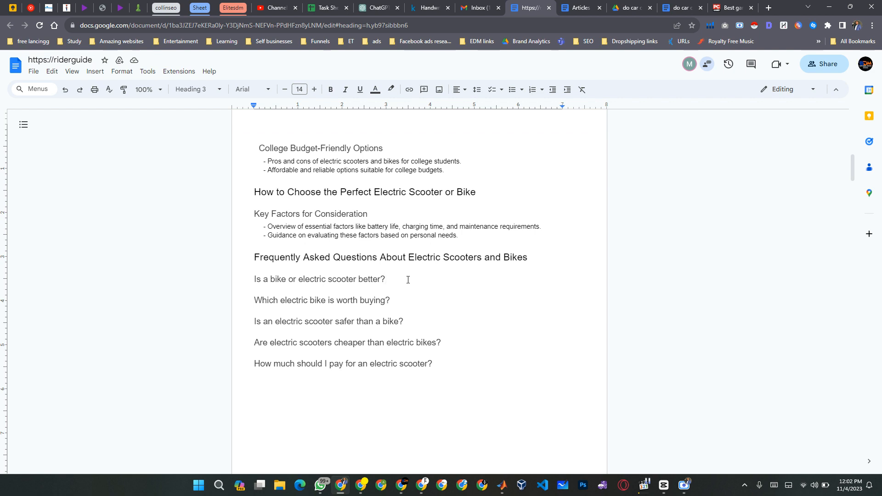
type("2")
key("BackSpace")
scroll(408, 279, "up", 1)
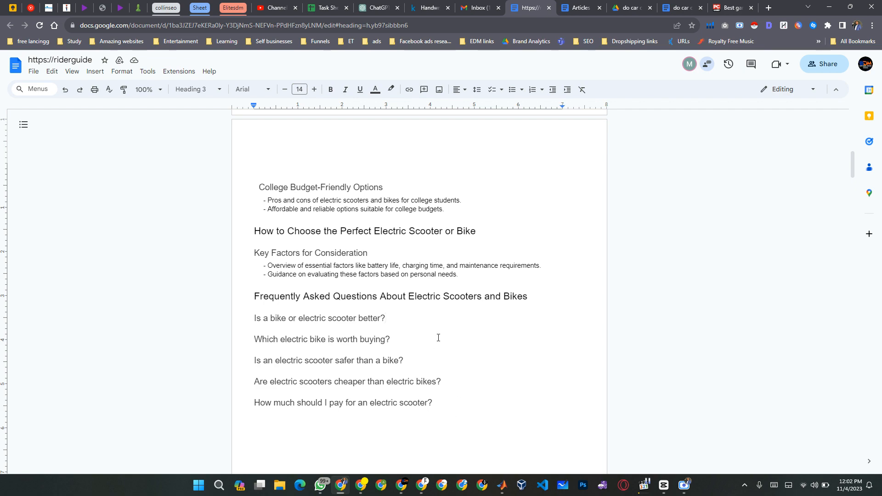
scroll(438, 338, "up", 15)
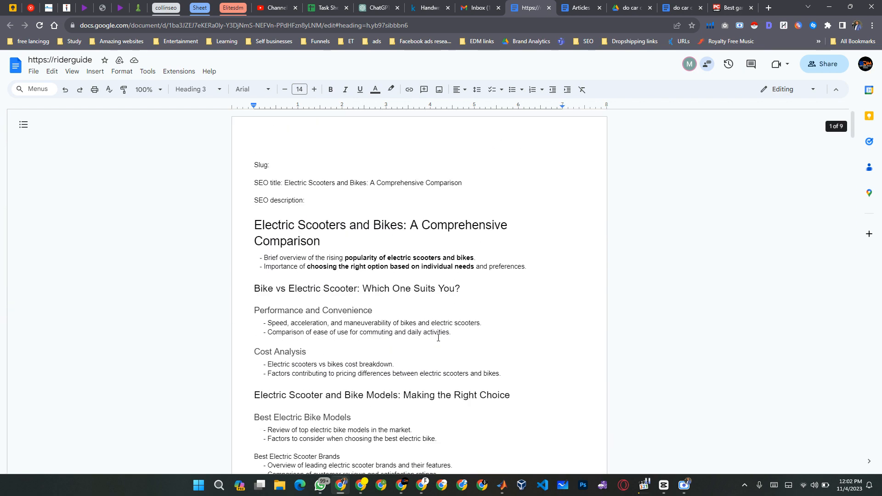
scroll(437, 338, "down", 10)
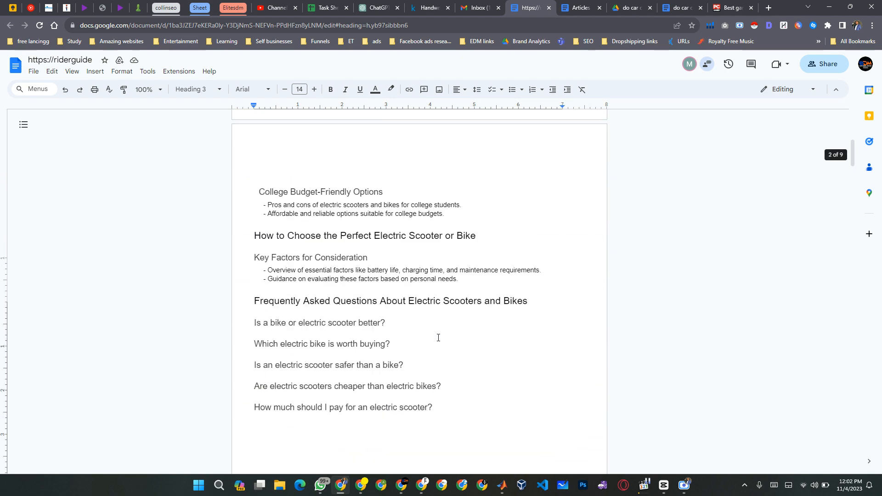
scroll(438, 337, "down", 3)
left_click(459, 297)
scroll(460, 298, "up", 4)
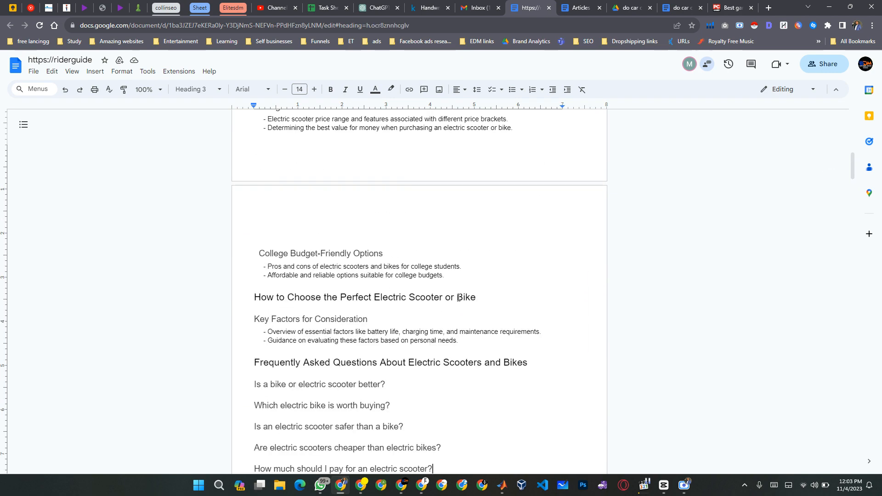
scroll(459, 297, "up", 10)
scroll(459, 298, "down", 1)
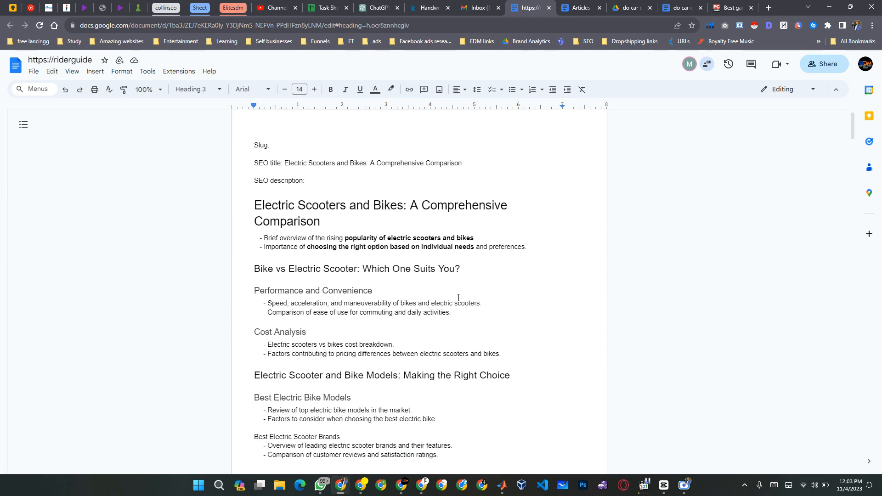
scroll(459, 298, "up", 1)
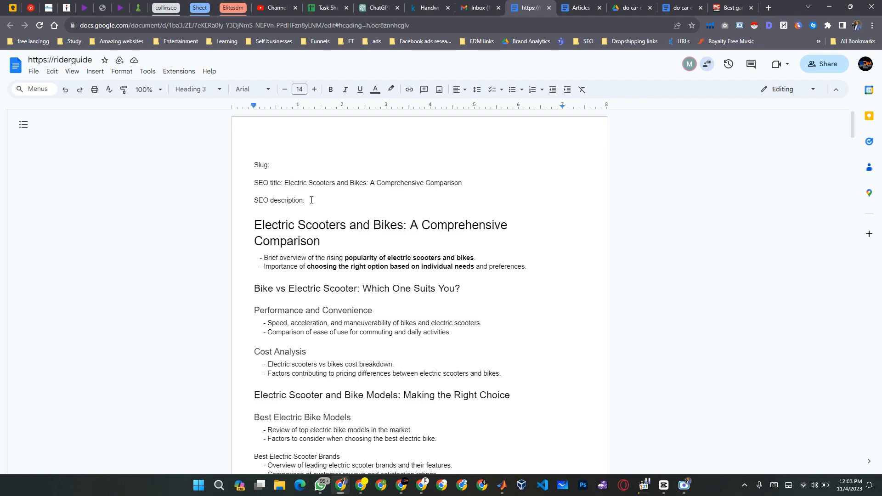
Remove the words "Article Title" from the SEO Description and Slug prompt.
scroll(324, 202, "down", 14)
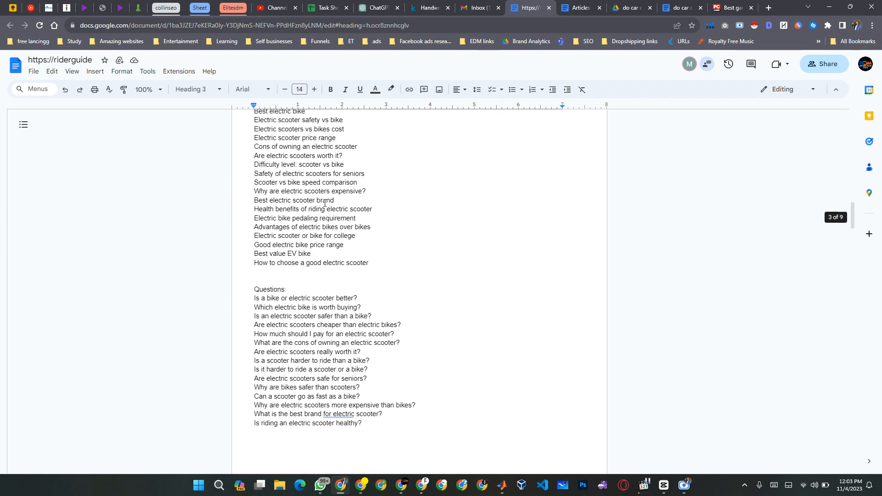
scroll(325, 202, "up", 3)
scroll(325, 203, "down", 15)
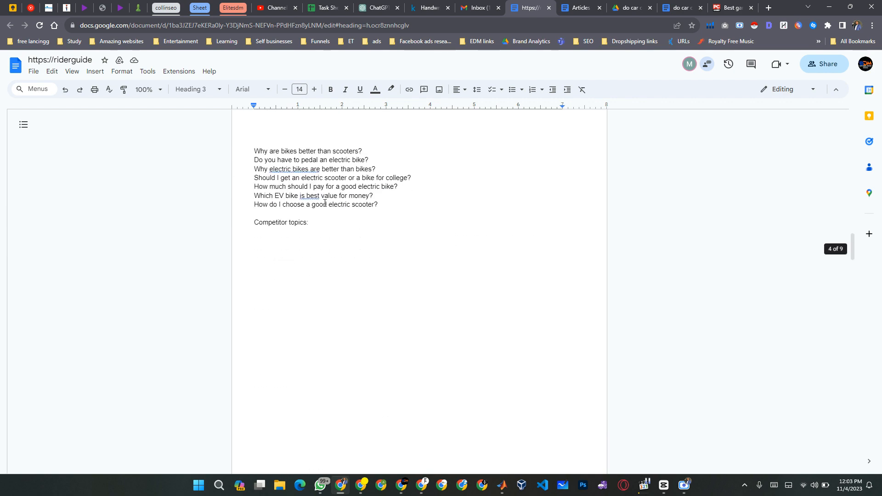
scroll(325, 202, "down", 10)
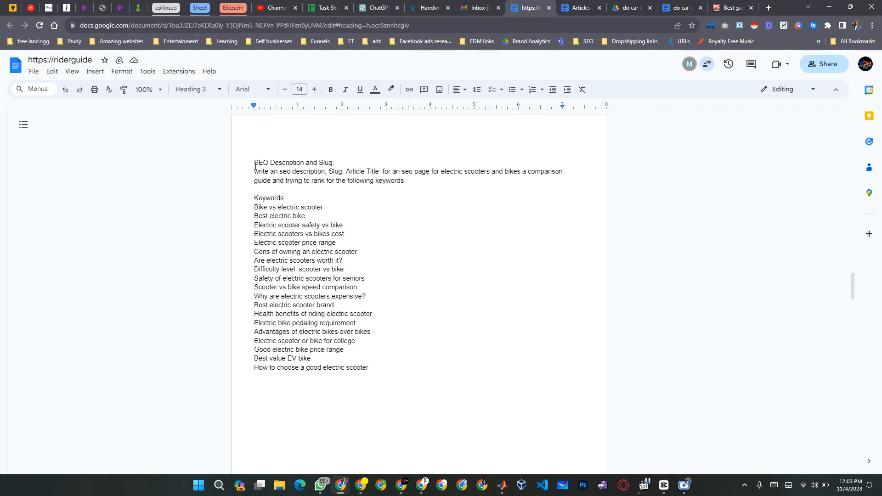
left_click(255, 166)
left_click(364, 159)
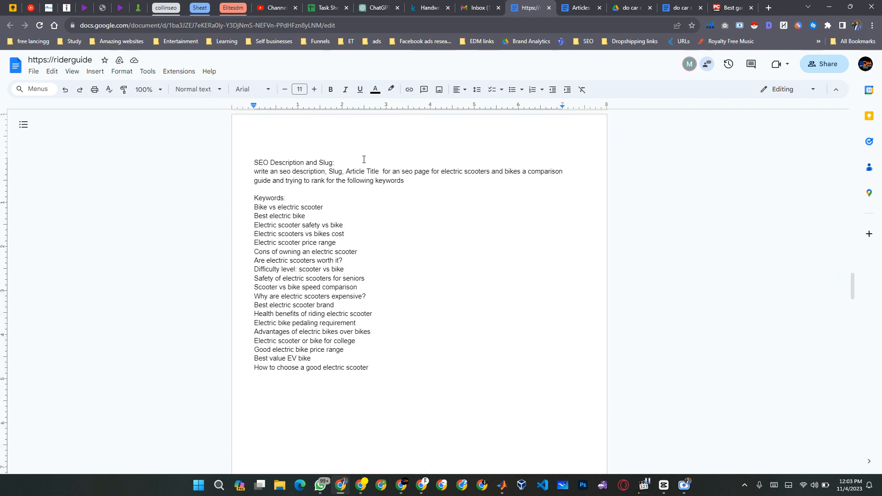
key("ctrl+Right")
key("ctrl+Right")
key("ctrl+Right")
key("ctrl+Right")
key("ctrl+Right")
key("ctrl+Right")
key("ctrl+Right")
key("ctrl+Left")
key("ctrl+Left")
key("ctrl+shift+Left")
key("ctrl+shift+Left")
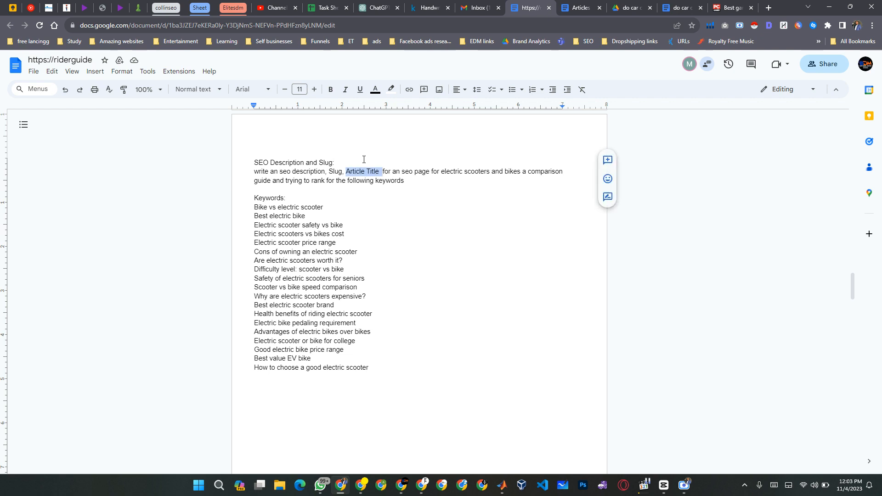
key("BackSpace")
key("Left")
key("Left")
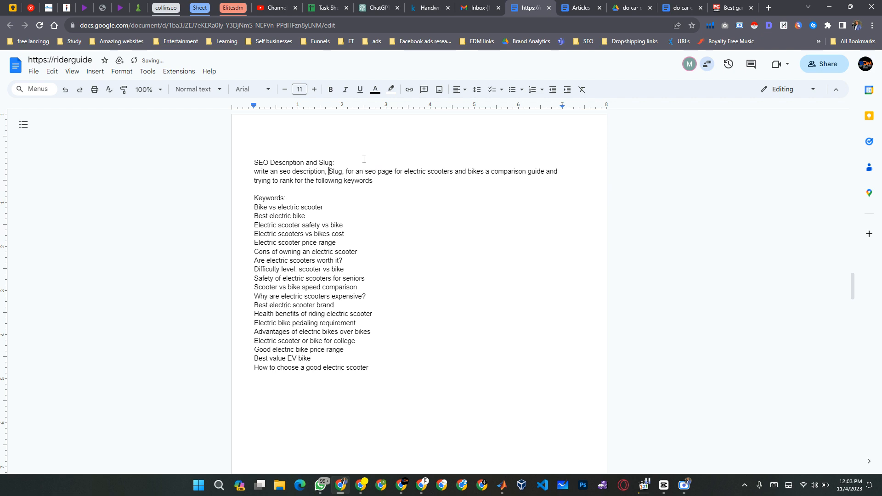
Reword the start of the prompt to read "write an seo description and SEO Slug,".
key("BackSpace")
key("BackSpace")
type("and ")
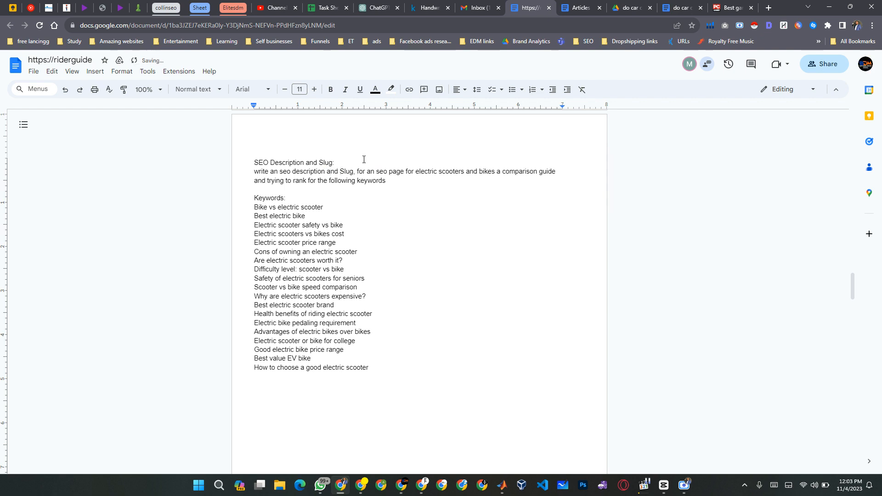
type("SEO Slug")
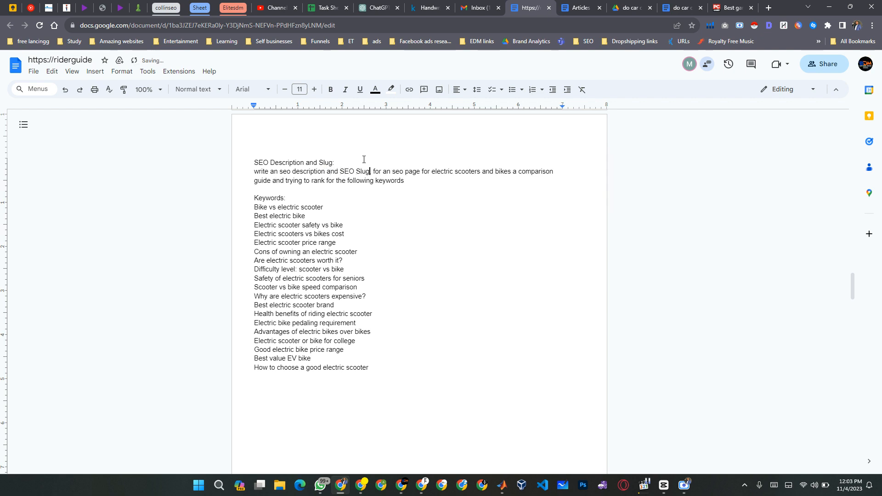
type(",")
Remove the blank line between the SEO prompt sentence and its Keywords: heading.
key("ctrl+Right")
key("ctrl+Right")
key("ctrl+Right")
key("ctrl+shift+Right")
key("ctrl+shift+Right")
key("ctrl+shift+Right")
key("ctrl+shift+Right")
key("ctrl+shift+Right")
key("ctrl+shift+Right")
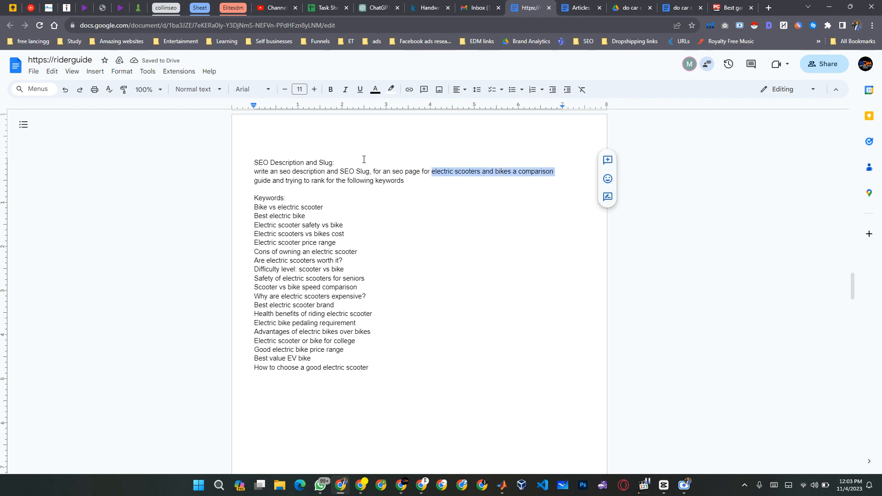
key("Right")
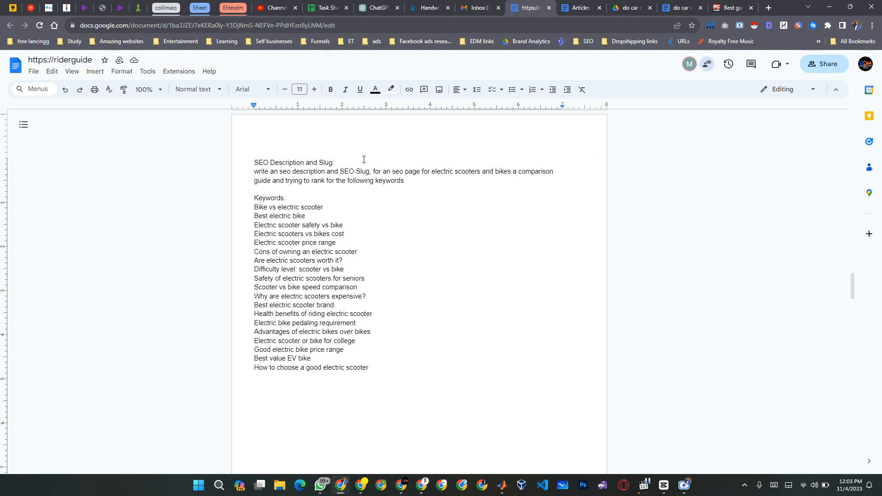
key("ctrl+Right")
key("ctrl+Right")
key("Down")
key("BackSpace")
key("End")
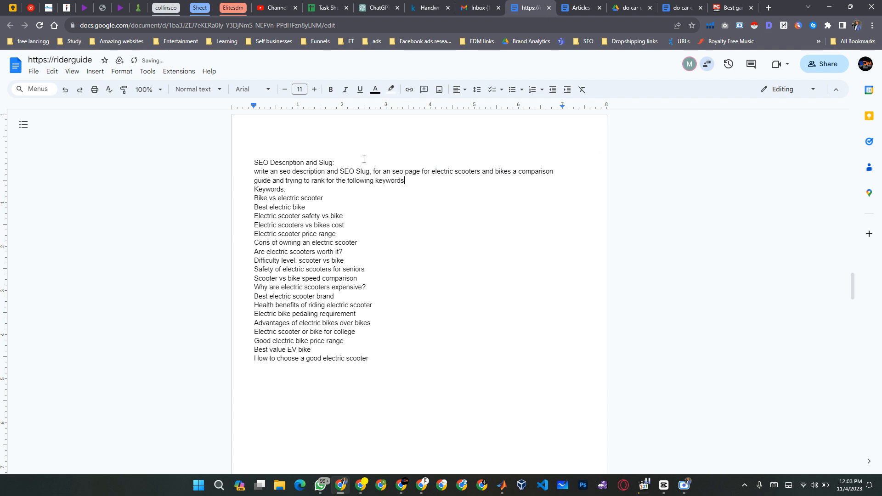
Delete the existing keyword list under the SEO prompt's Keywords: heading, starting from "Bike vs electric scooter".
key("Home")
key("shift+Down")
key("shift+Down")
key("shift+Down")
key("shift+Down")
key("shift+Down")
key("shift+Down")
key("shift+Down")
key("shift+Down")
key("shift+Down")
key("shift+Down")
key("shift+Down")
key("shift+Down")
key("shift+Down")
key("shift+Down")
key("shift+Down")
key("shift+Down")
key("shift+Down")
key("shift+Down")
key("shift+Down")
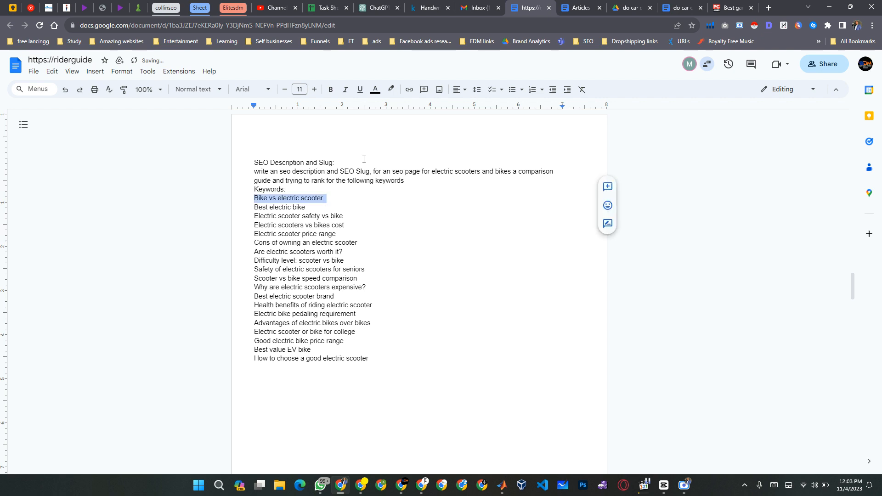
scroll(364, 159, "down", 5)
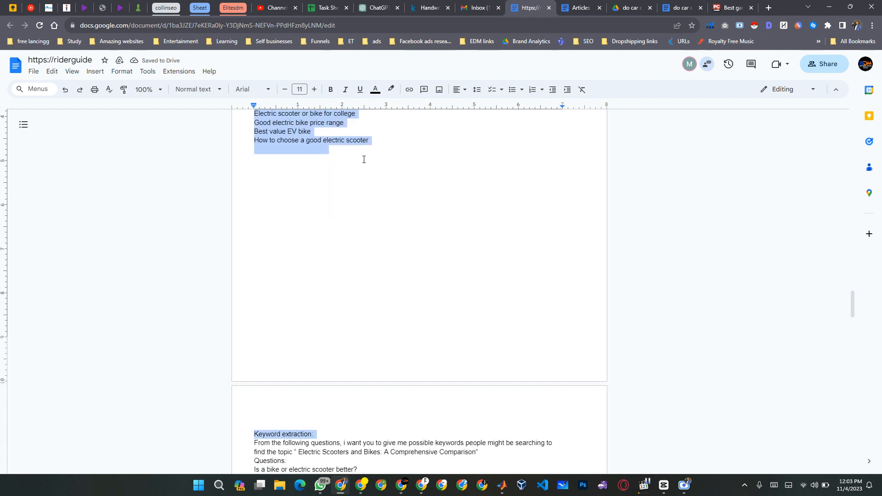
key("BackSpace")
Copy the keywords and questions from the Article outline prompt, from "Bike vs electric scooter" to "How do I choose a good electric scooter?".
scroll(364, 160, "up", 20)
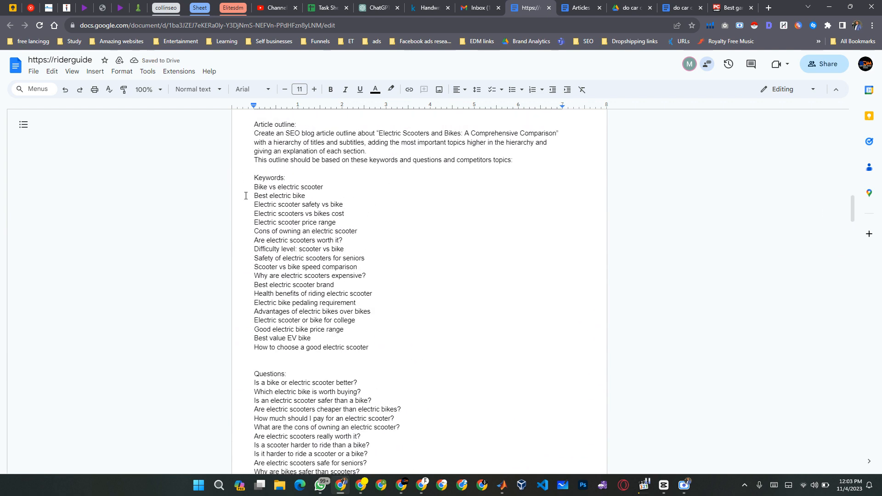
left_click_drag(254, 187, 414, 348)
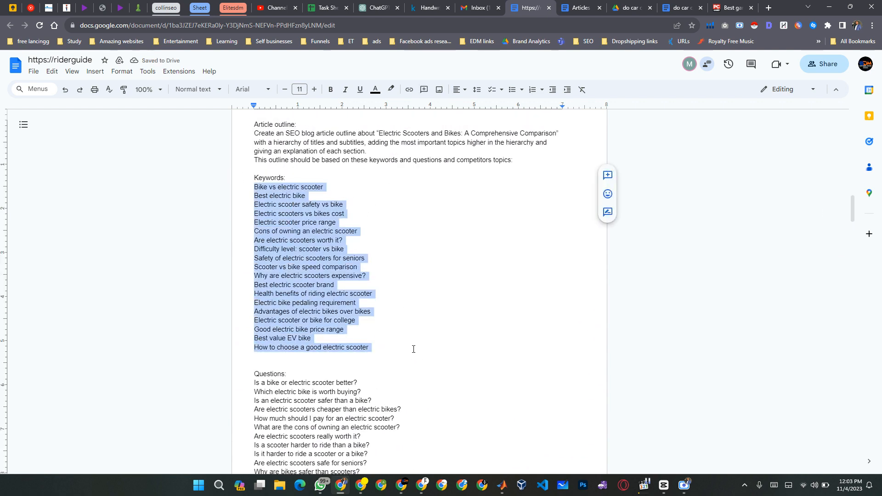
key("shift+Down")
key("shift+Down")
key("shift+Down")
key("shift+Down")
key("shift+Down")
key("shift+Down")
key("shift+Down")
key("shift+Down")
key("shift+Down")
key("shift+Down")
key("shift+Down")
key("shift+Down")
key("shift+Down")
key("shift+Down")
key("shift+Down")
key("shift+Down")
key("shift+Down")
key("shift+Down")
key("shift+Down")
key("shift+Down")
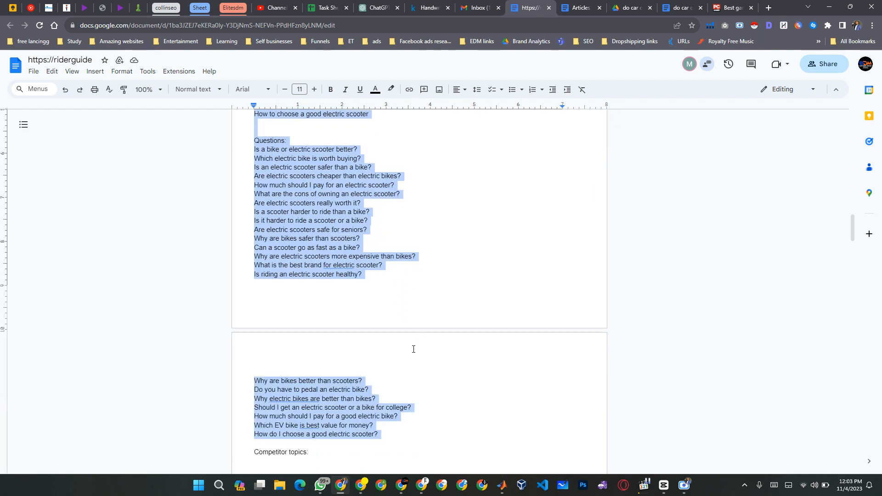
key("shift+Down")
key("ctrl+c")
key("shift+Left")
Paste the copied keywords and questions under the Keywords: heading of the SEO Description and Slug prompt.
scroll(414, 349, "down", 13)
left_click(413, 349)
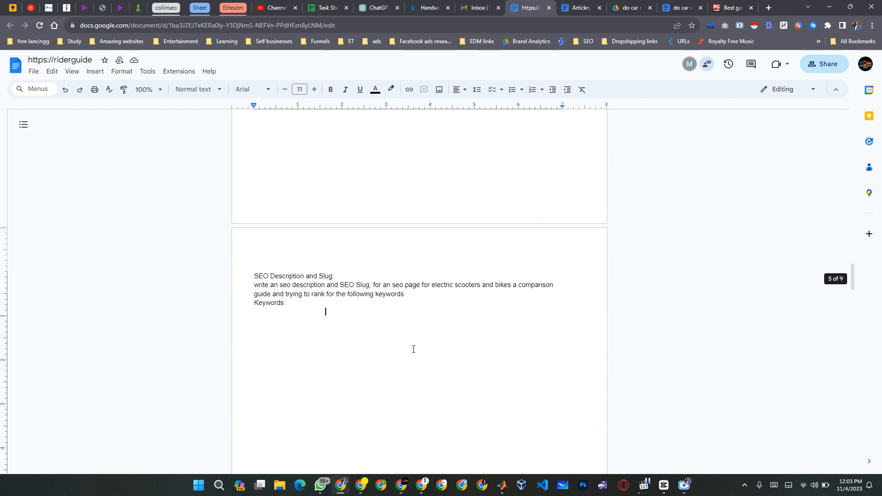
key("ctrl+v")
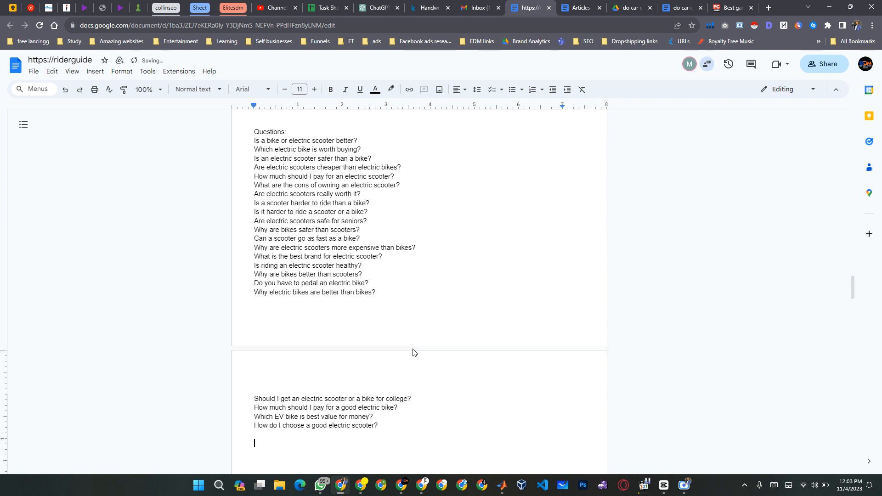
Remove the blank lines and the Questions: heading so the pasted questions directly follow the keywords.
key("Up")
key("Up")
key("Up")
key("Up")
key("Up")
key("Up")
key("Up")
key("Up")
key("Up")
key("Up")
key("Up")
key("Up")
key("Up")
key("Up")
key("Up")
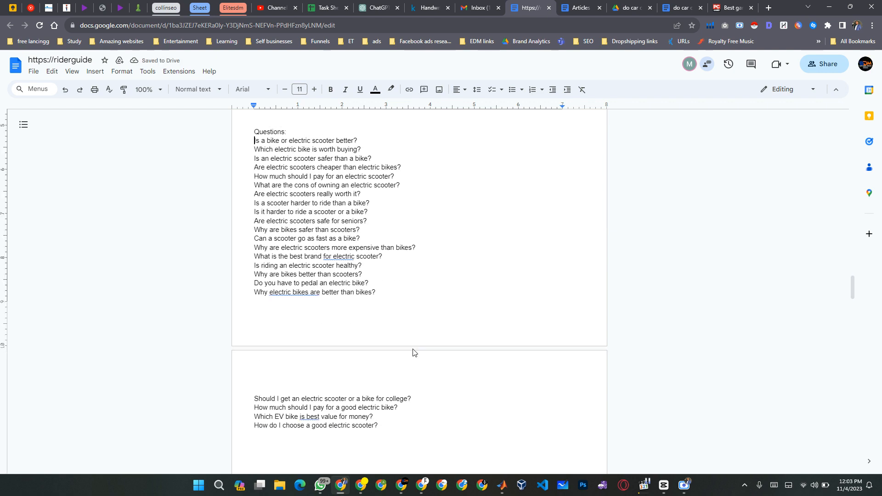
key("Down")
key("shift+Down")
key("shift+Down")
key("shift+Down")
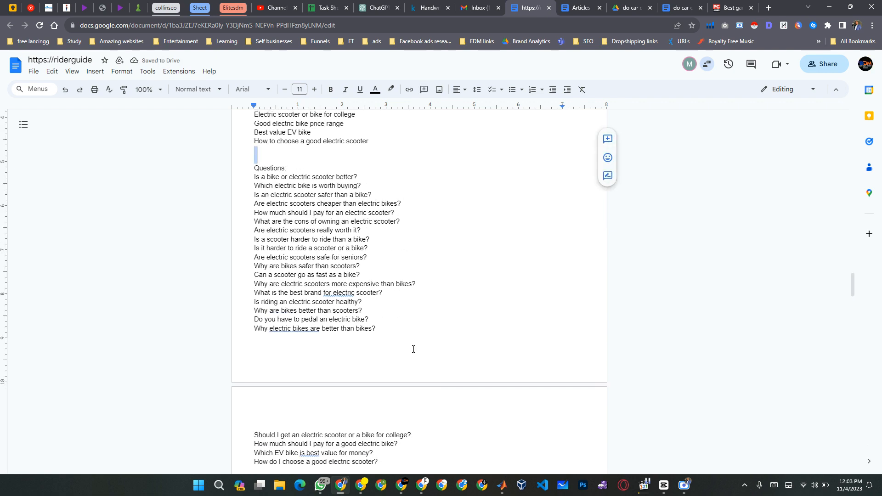
key("BackSpace")
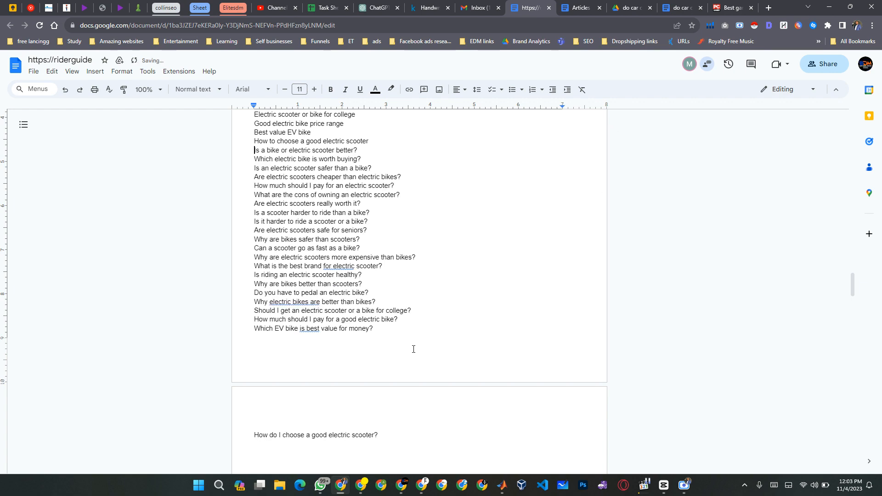
Delete the question "Is a bike or electric scooter better?" and its line from the combined list.
scroll(414, 349, "up", 4)
scroll(391, 321, "down", 3)
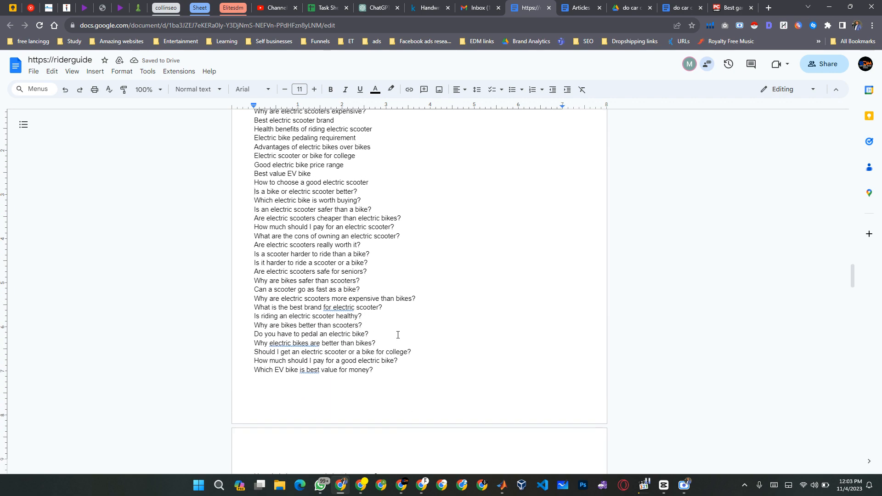
key("shift+Down")
type("\\")
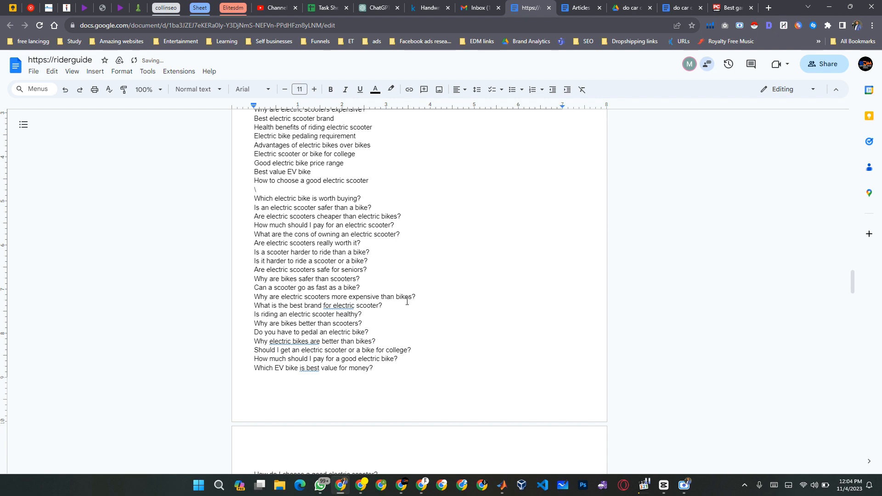
key("BackSpace")
key("BackSpace")
Remove the empty space after "How do I choose a good electric scooter?", keeping its question mark.
scroll(407, 301, "down", 4)
left_click(406, 303)
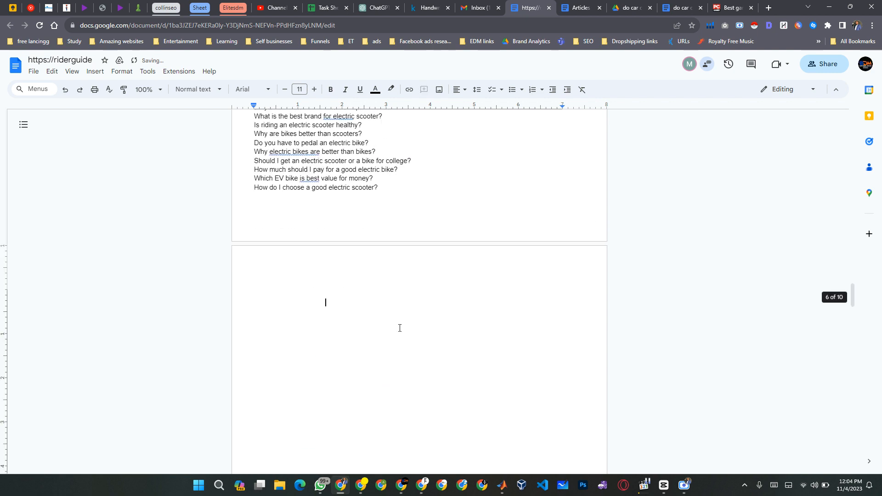
key("BackSpace")
key("BackSpace")
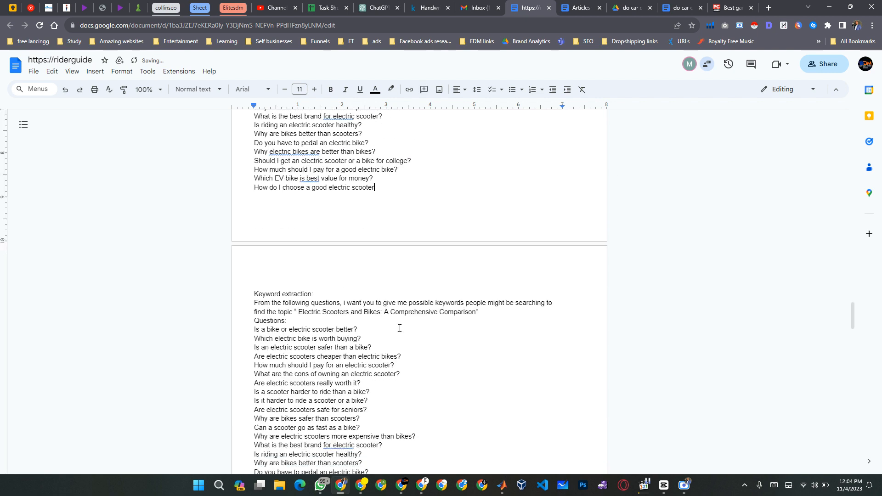
type("?")
Copy the entire SEO prompt, from "SEO Description and Slug:" through "How do I choose a good electric scooter?".
key("shift+Home")
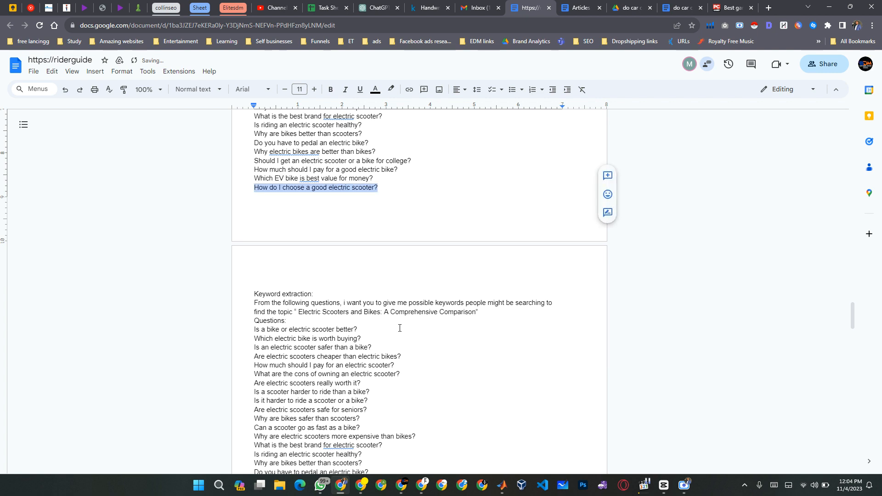
key("shift+Up")
key("shift+Up")
key("shift+Up")
key("shift+Up")
key("shift+Up")
key("shift+Up")
key("shift+Up")
key("shift+Up")
key("shift+Up")
key("shift+Up")
key("shift+Up")
key("shift+Up")
key("shift+Up")
key("shift+Up")
key("shift+Up")
key("shift+Up")
key("shift+Up")
key("shift+Up")
key("shift+Up")
key("shift+Up")
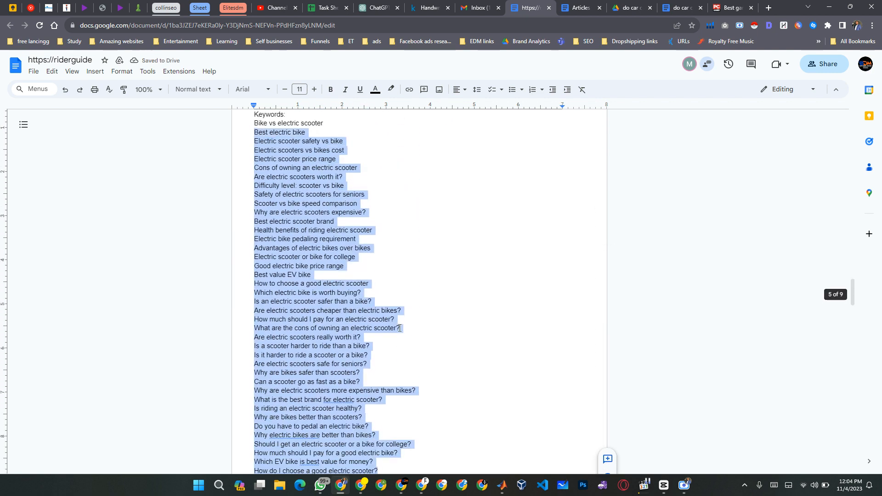
key("shift+Up")
key("shift+Up")
key("shift+Up")
key("shift+Up")
key("shift+Up")
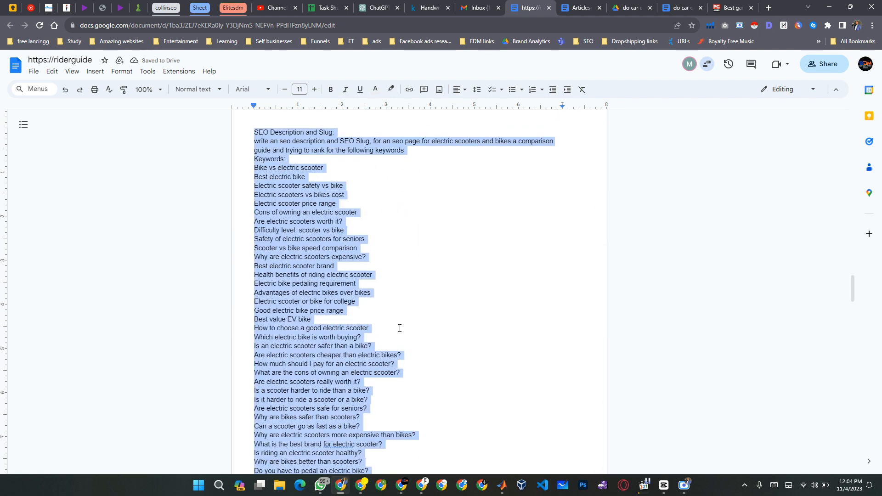
Switch to the ChatGPT conversation, paste the SEO description and slug prompt, and send it.
key("ctrl+shift+Tab")
key("ctrl+shift+Tab")
key("ctrl+shift+Tab")
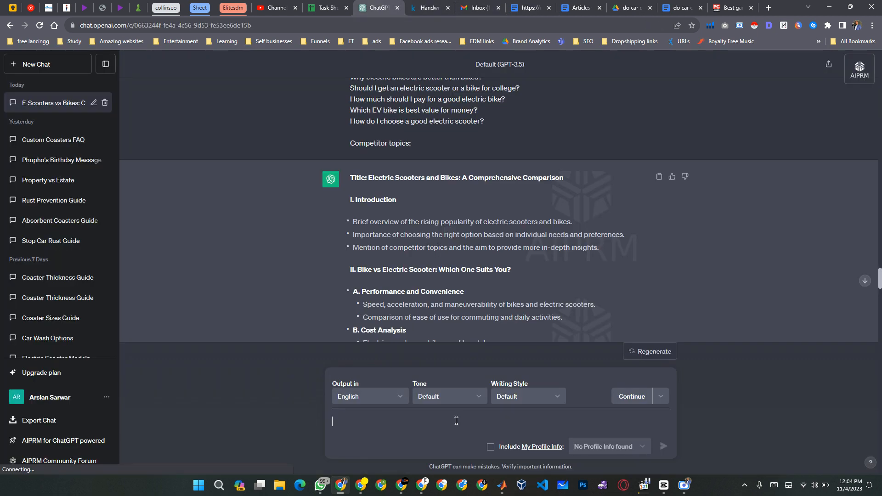
key("ctrl+v")
key("Return")
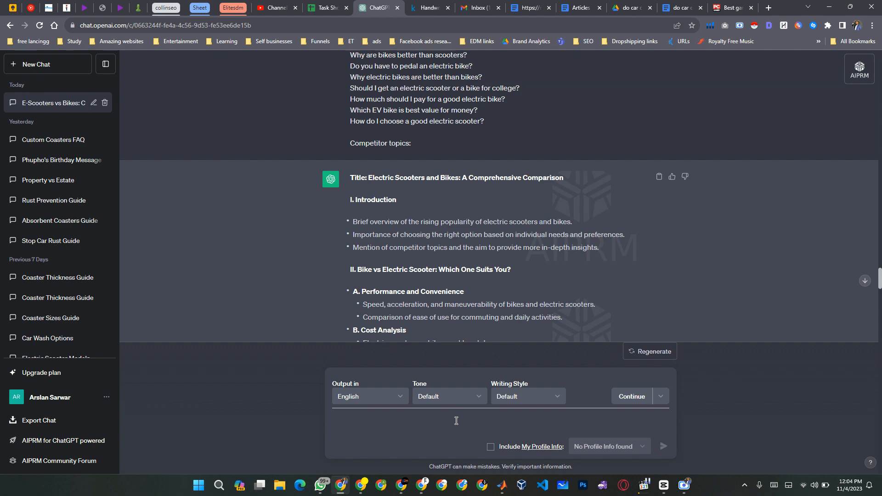
scroll(687, 167, "down", 10)
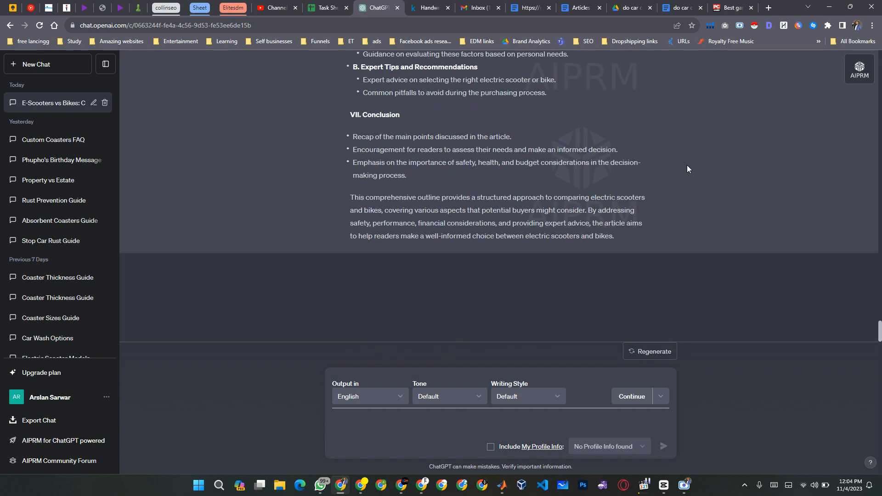
scroll(689, 169, "up", 3)
scroll(688, 169, "down", 3)
key("Return")
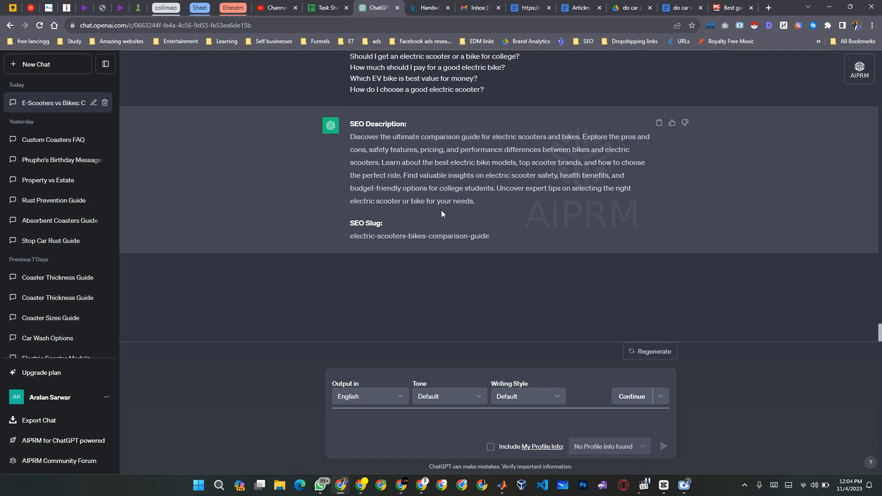
Switch to the ChatGPT page with GPT-4 in the other browser window and reduce that window from full screen.
left_click(401, 485)
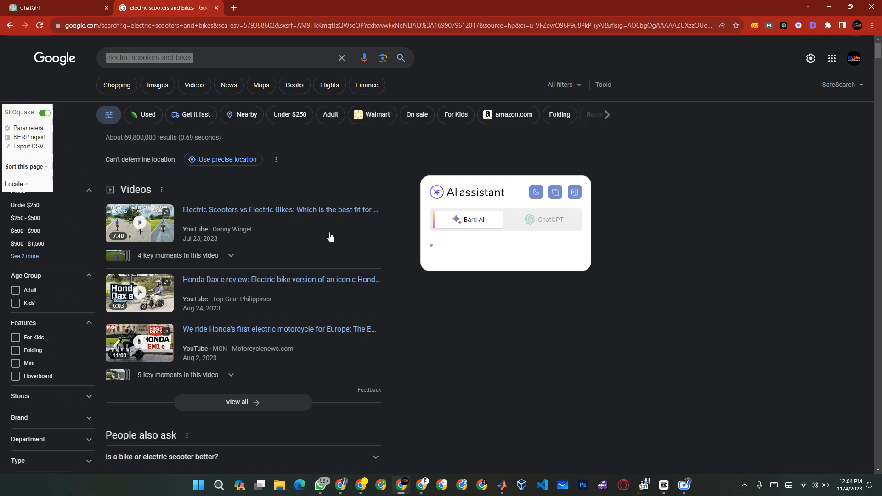
left_click(173, 55)
left_click(51, 7)
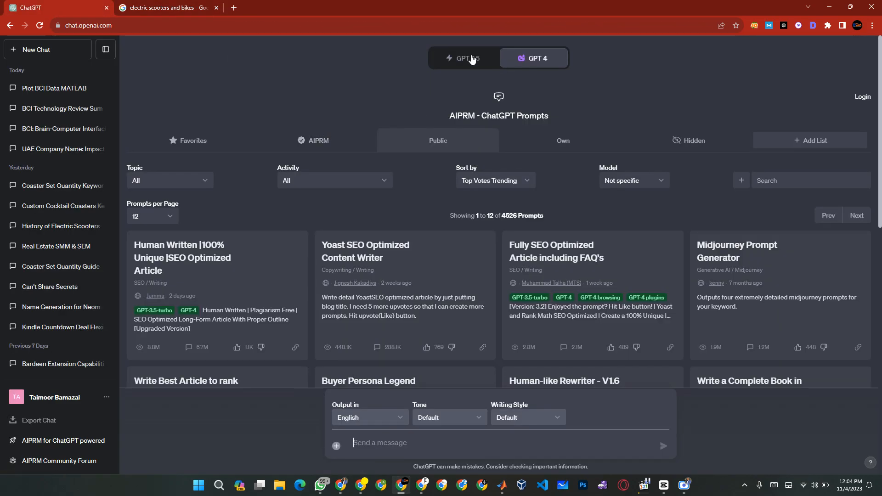
mouse_move(520, 54)
left_click(850, 7)
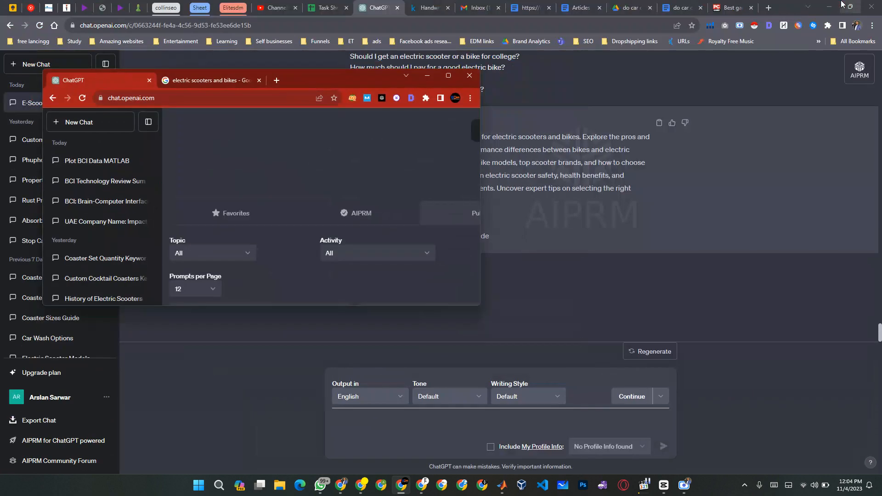
Minimize the other browser window, copy ChatGPT's SEO description paragraph, and paste it after "SEO description:" in the riderguide document.
left_click(428, 76)
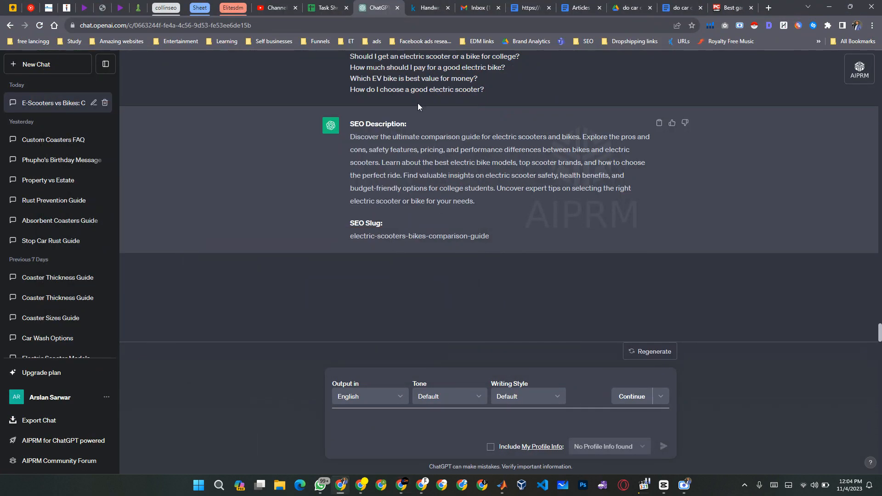
left_click_drag(350, 137, 481, 202)
key("ctrl+c")
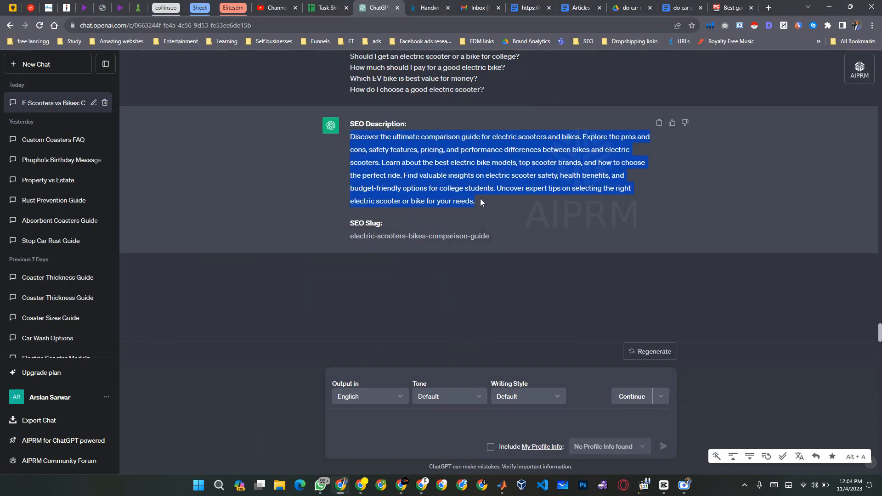
left_click(529, 8)
scroll(410, 210, "down", 12)
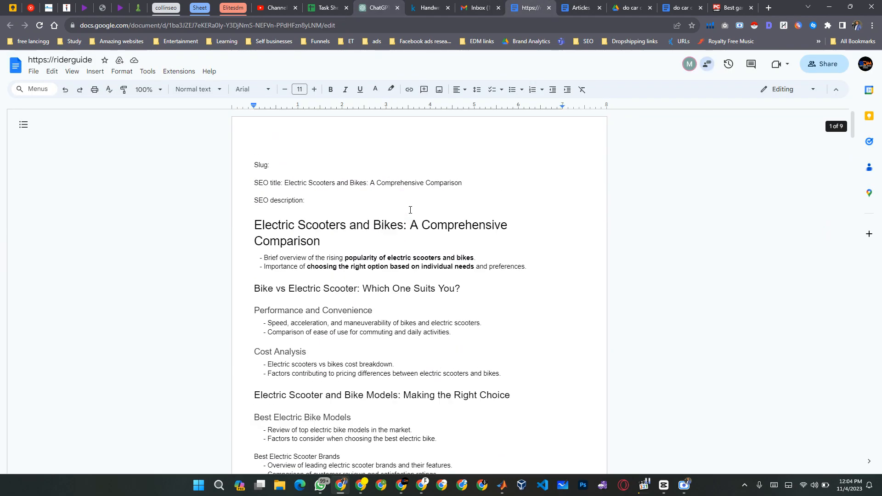
left_click(348, 202)
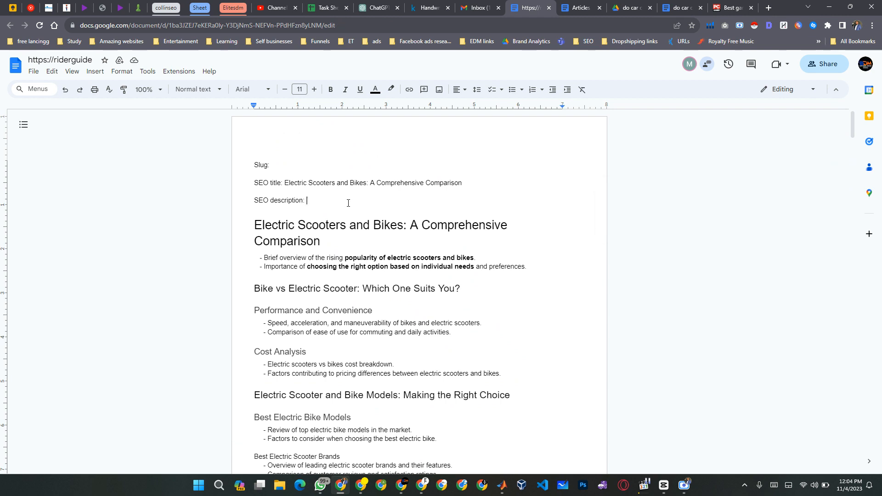
key("ctrl+v")
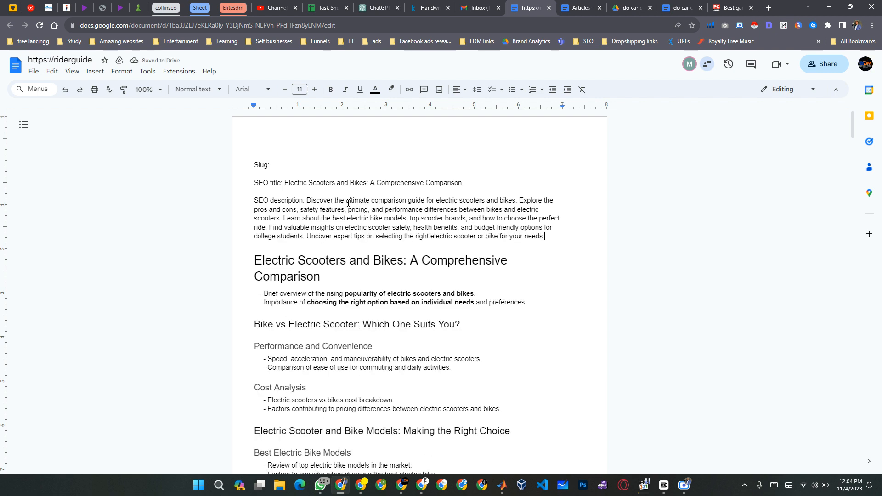
Make the "SEO description:" label bold, leaving the description text itself in regular weight.
key("Up")
key("Up")
key("Up")
key("Up")
key("Down")
key("ctrl+shift+Right")
key("ctrl+shift+Right")
key("ctrl+shift+Right")
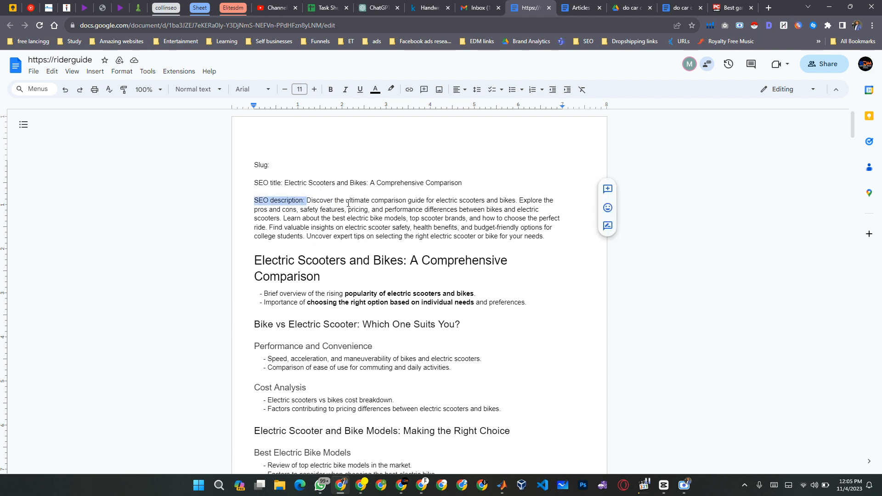
key("ctrl+b")
key("Left")
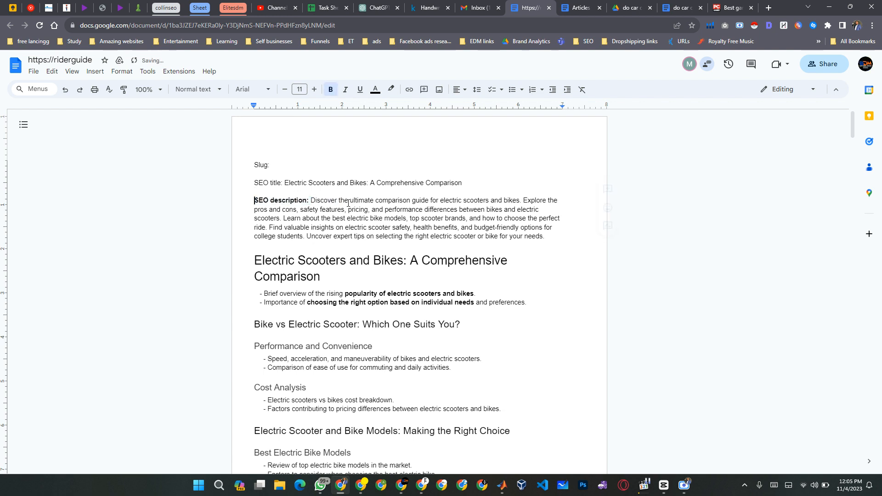
Make only the "SEO title:" label bold, without the title text that follows it.
key("Up")
key("ctrl+shift+Right")
key("ctrl+shift+Right")
key("ctrl+shift+Right")
key("ctrl+shift+Left")
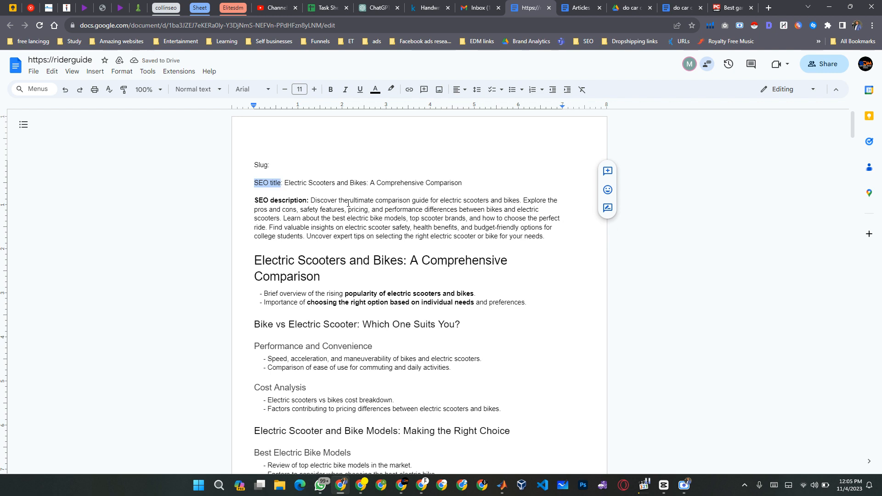
key("shift+Up")
key("shift+Down")
key("shift+Down")
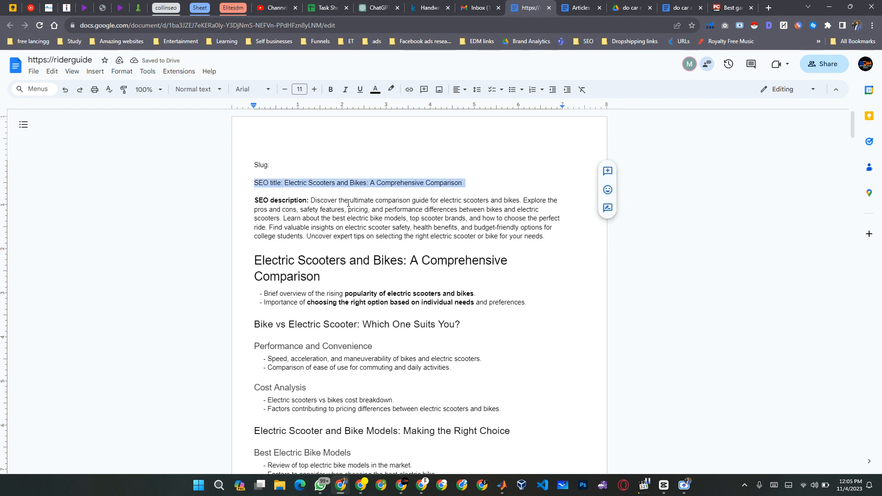
key("shift+Left")
key("shift+Left")
key("shift+Left")
key("shift+Left")
key("shift+Left")
key("shift+Left")
key("shift+Left")
key("shift+Left")
key("shift+Left")
key("shift+Left")
key("shift+Left")
key("shift+Left")
key("shift+Left")
key("shift+Left")
key("shift+Left")
key("shift+Left")
key("shift+Left")
key("shift+Left")
key("shift+Left")
key("shift+Left")
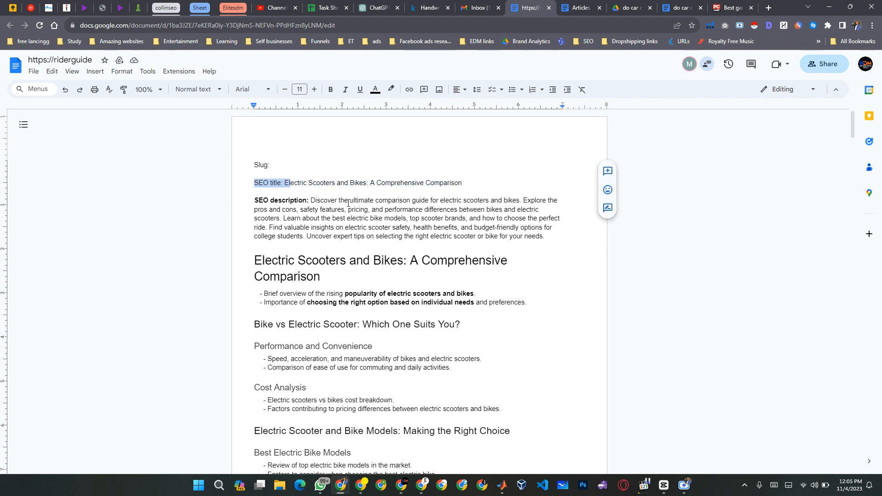
key("shift+Left")
key("ctrl+b")
Make the "Slug:" label at the start of the document bold.
key("Up")
key("Up")
key("shift+End")
key("ctrl+b")
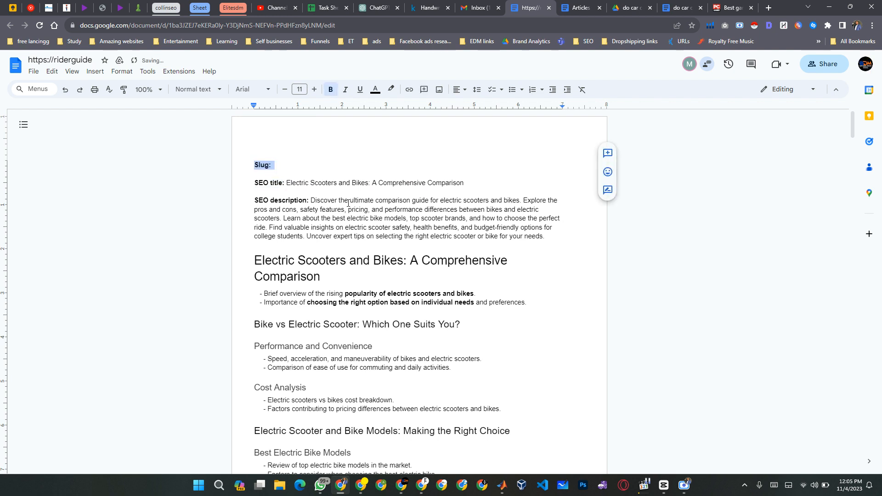
key("Right")
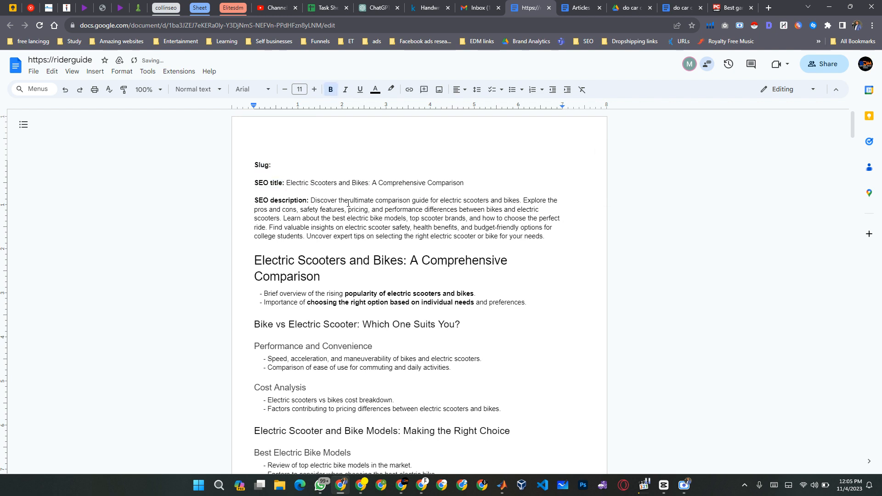
key("ctrl+b")
Delete the sentence "Learn about the best electric bike models, top scooter brands, and how to choose the perfect ride." from the SEO description.
key("ctrl+Right")
key("ctrl+Right")
key("ctrl+Right")
key("ctrl+Right")
key("ctrl+Right")
key("ctrl+Right")
type(",")
key("ctrl+Right")
key("ctrl+Right")
type(",")
key("ctrl+Right")
key("ctrl+Right")
key("ctrl+Right")
key("ctrl+Right")
key("ctrl+Right")
key("ctrl+Right")
key("ctrl+Left")
key("ctrl+Right")
key("ctrl+shift+Right")
key("ctrl+shift+Right")
key("ctrl+shift+Right")
key("ctrl+shift+Right")
key("ctrl+shift+Right")
key("ctrl+shift+Right")
key("ctrl+shift+Right")
key("ctrl+shift+Right")
key("ctrl+shift+Right")
key("ctrl+shift+Right")
key("ctrl+shift+Right")
key("ctrl+shift+Right")
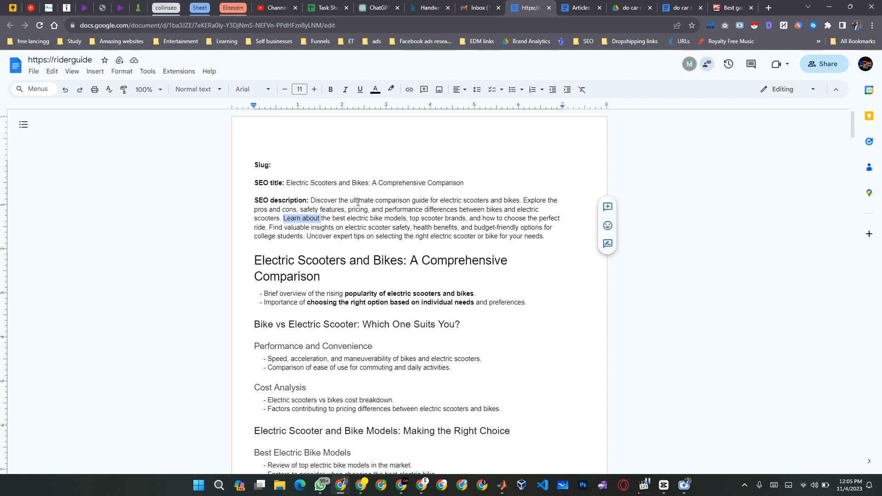
key("ctrl+shift+Right")
key("ctrl+shift+Right")
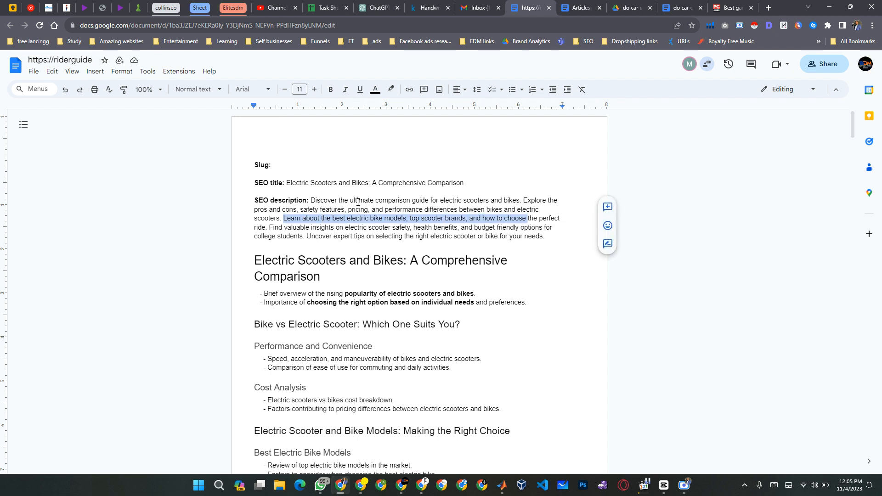
key("ctrl+shift+Right")
key("ctrl+shift+Right")
key("ctrl+shift+Right")
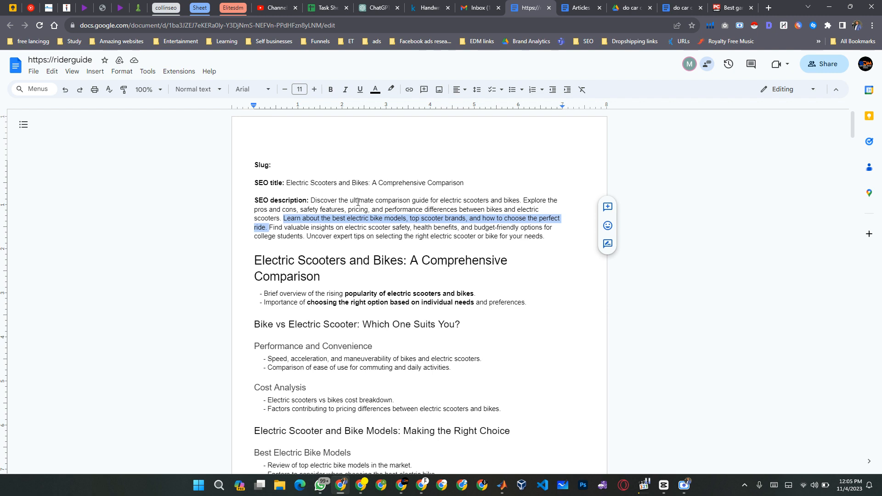
key("BackSpace")
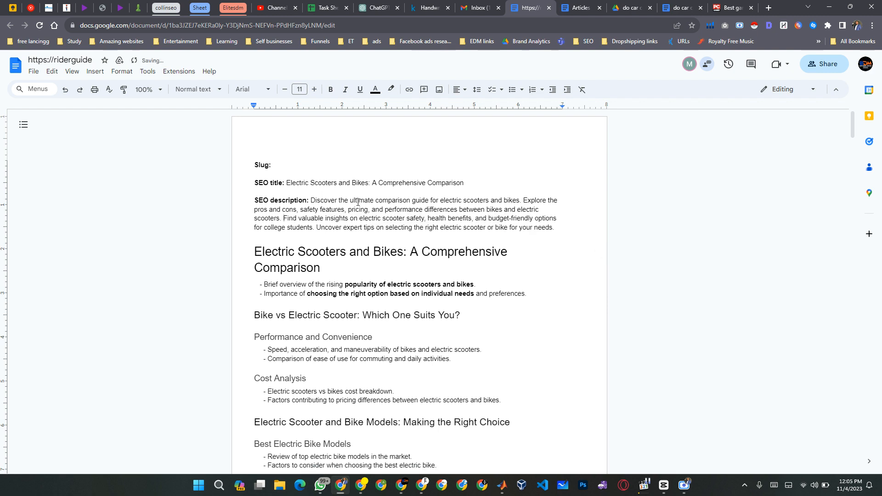
Remove "safety, health benefits, and" from the SEO description's sentence beginning "Find valuable insights".
key("ctrl+Right")
key("ctrl+Right")
key("ctrl+Left")
key("ctrl+Left")
key("ctrl+Left")
key("ctrl+Left")
key("ctrl+shift+Right")
key("ctrl+shift+Right")
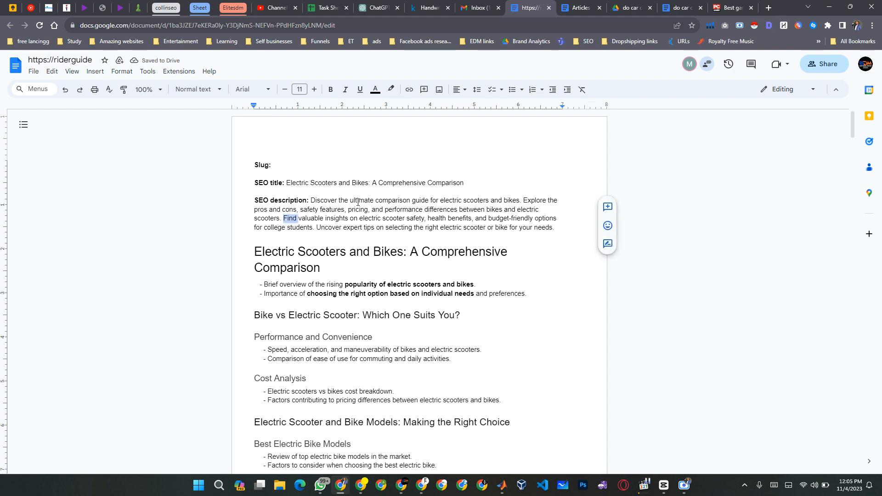
key("ctrl+Right")
key("ctrl+Right")
key("ctrl+Right")
key("ctrl+Right")
key("ctrl+shift+Right")
key("ctrl+shift+Right")
key("ctrl+shift+Right")
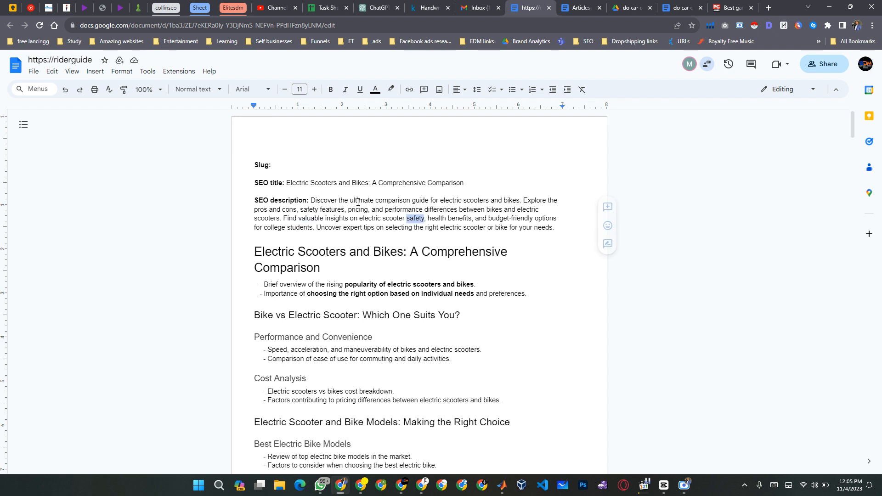
key("ctrl+shift+Right")
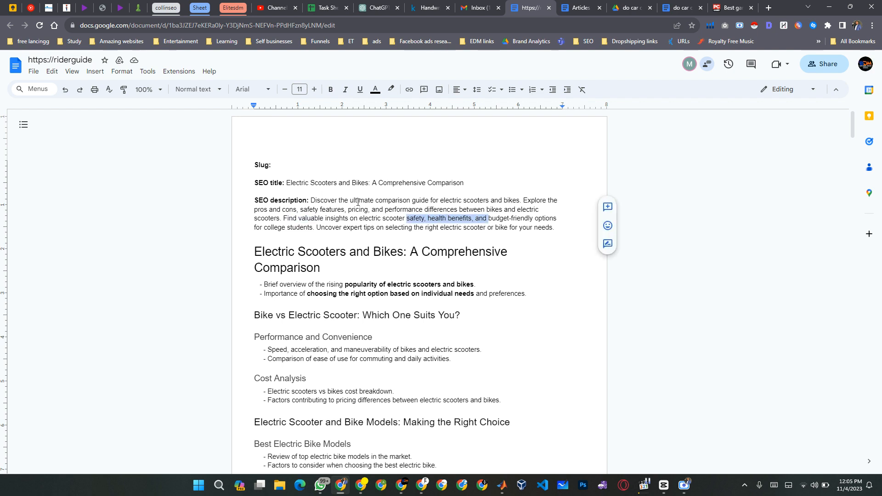
key("BackSpace")
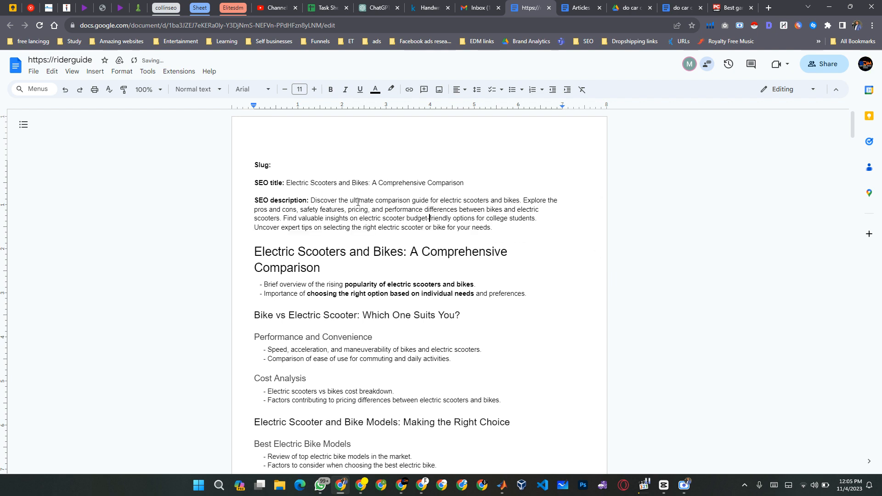
Delete the SEO description's last sentence, "Uncover expert tips on selecting the right electric scooter or bike for your needs.".
key("ctrl+Right")
key("ctrl+Right")
key("ctrl+Right")
key("ctrl+Right")
key("ctrl+Right")
key("ctrl+Right")
key("ctrl+Left")
key("ctrl+Left")
key("shift+End")
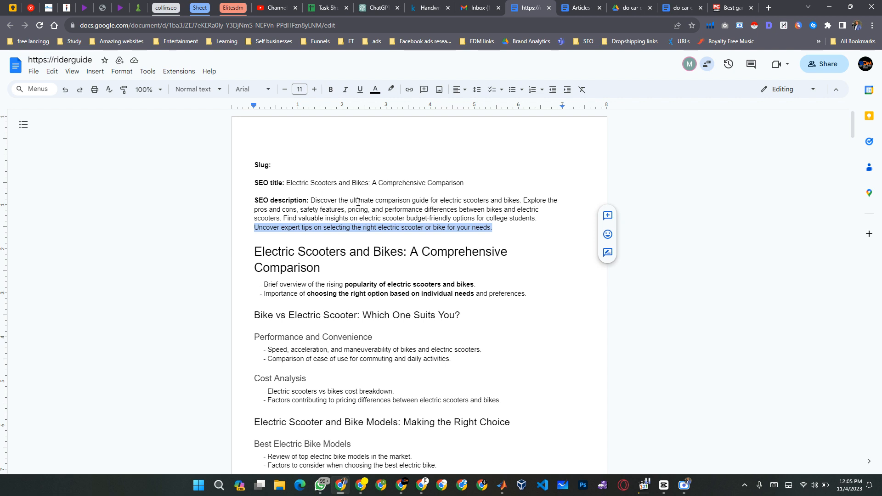
key("BackSpace")
key("BackSpace")
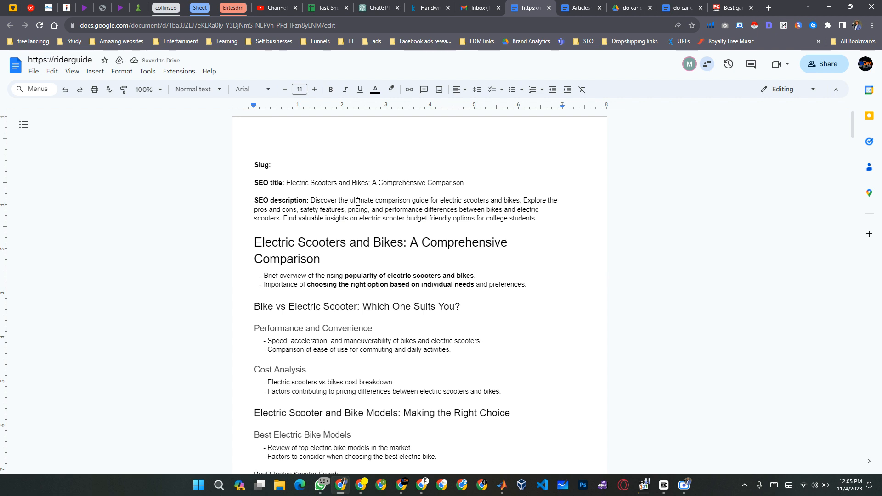
Copy the slug "electric-scooters-bikes-comparison-guide" from the ChatGPT answer and paste it after "Slug:" in the riderguide document.
left_click(391, 4)
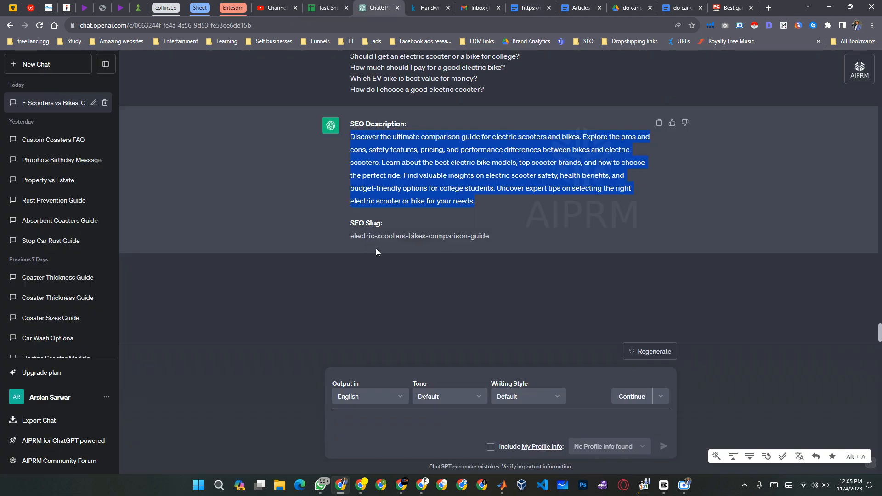
left_click_drag(349, 236, 455, 247)
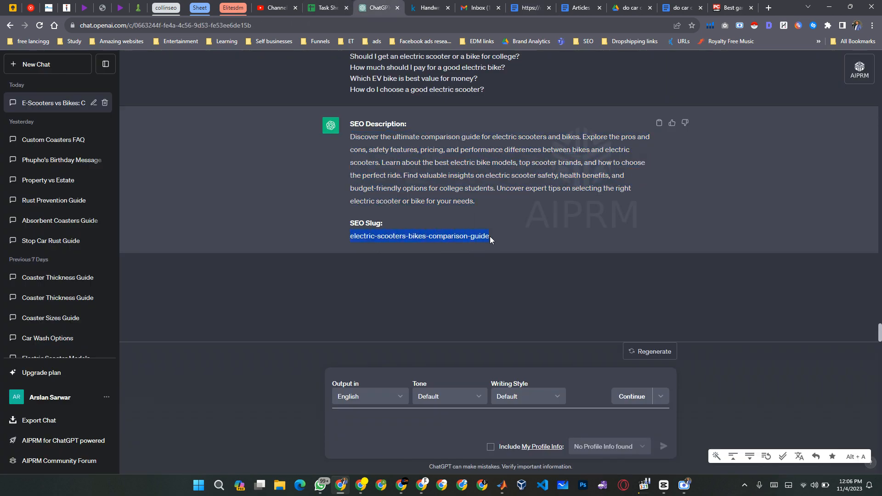
left_click(480, 7)
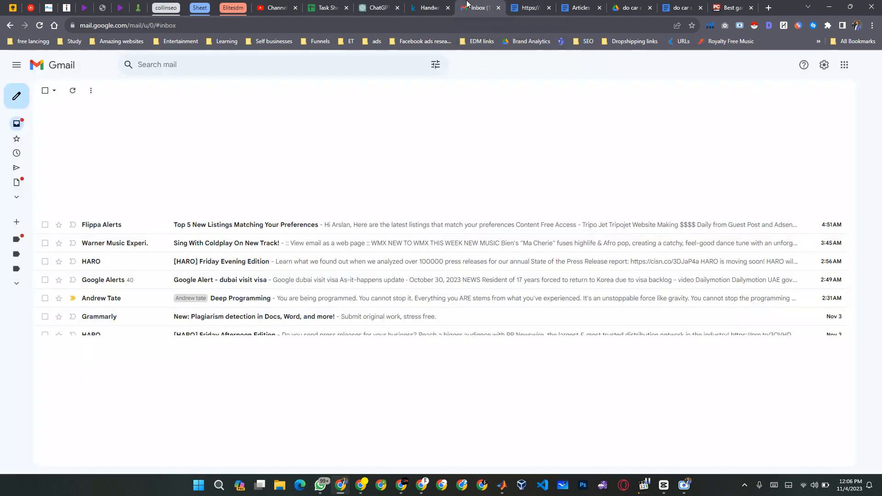
left_click(526, 8)
left_click(302, 165)
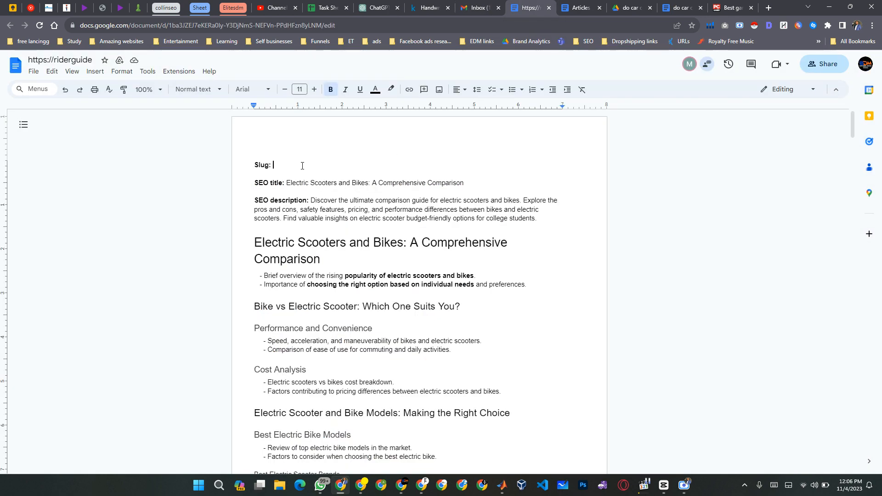
type("electric-scooters-bikes-comparison-guide")
Remove the bold formatting from the pasted slug value, keeping the "Slug:" label bold.
key("ctrl+shift+Left")
key("ctrl+shift+Left")
key("ctrl+shift+Left")
key("ctrl+shift+Left")
key("ctrl+shift+Left")
key("ctrl+shift+Left")
key("ctrl+shift+Left")
key("ctrl+shift+Left")
key("ctrl+shift+Left")
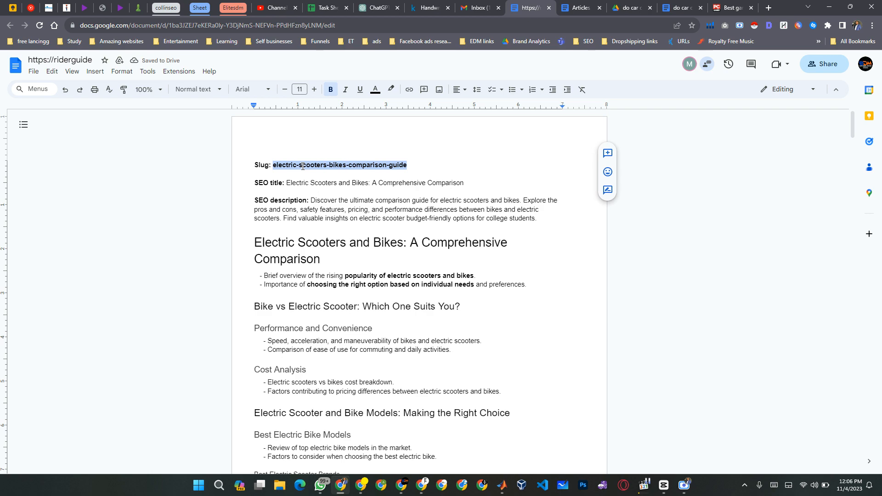
key("ctrl+b")
key("End")
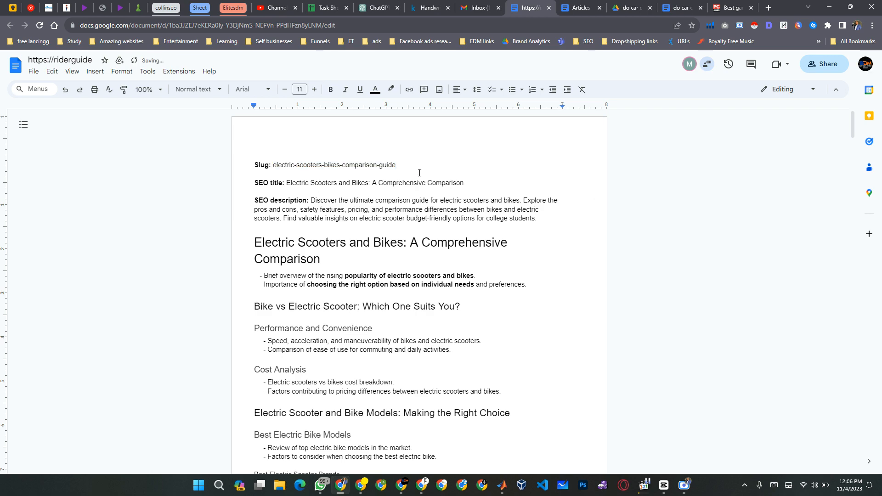
Switch to the PC Gamer gaming laptops article and select the slug "best-gaming-laptop/" in its web address.
scroll(443, 262, "down", 12)
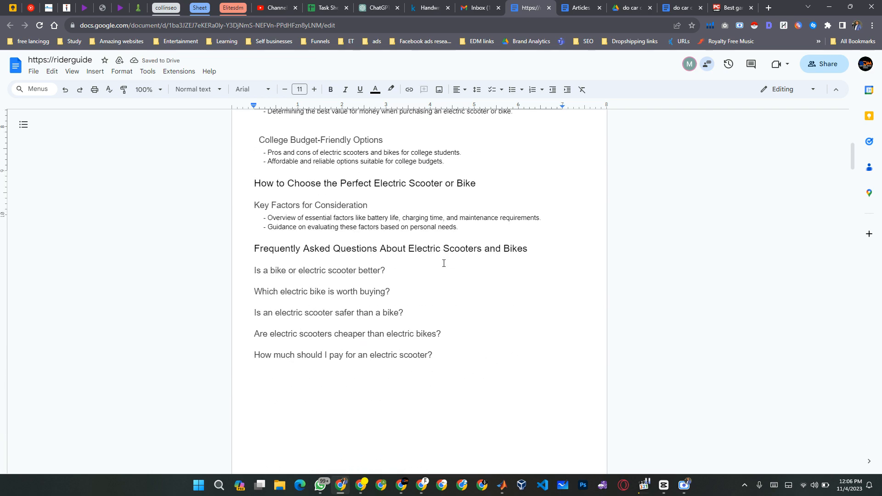
scroll(444, 264, "down", 5)
scroll(444, 263, "up", 17)
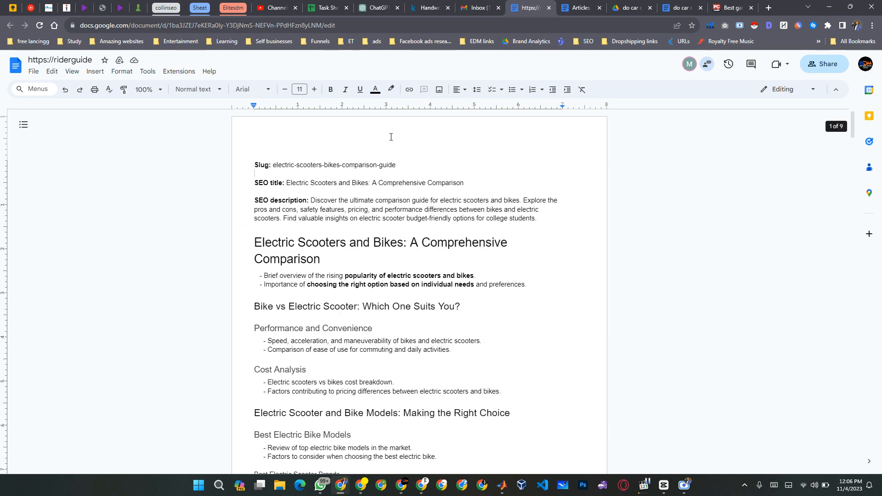
left_click(731, 8)
left_click(211, 24)
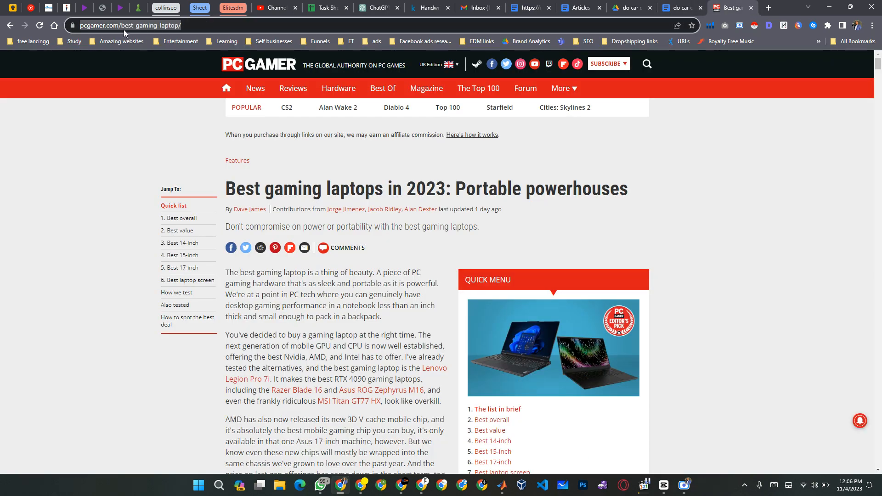
left_click(198, 25)
left_click_drag(236, 24, 159, 24)
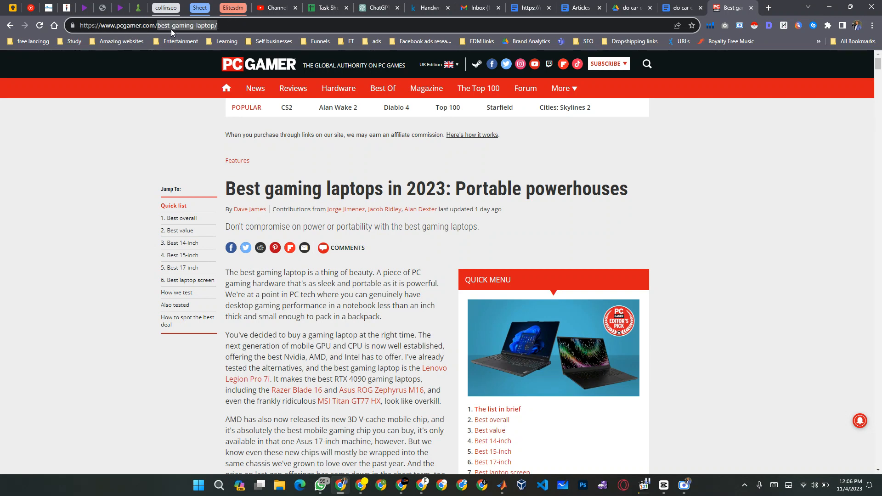
Return to the riderguide document and examine its slug value and the outline sections below it.
left_click(535, 6)
left_click(276, 171)
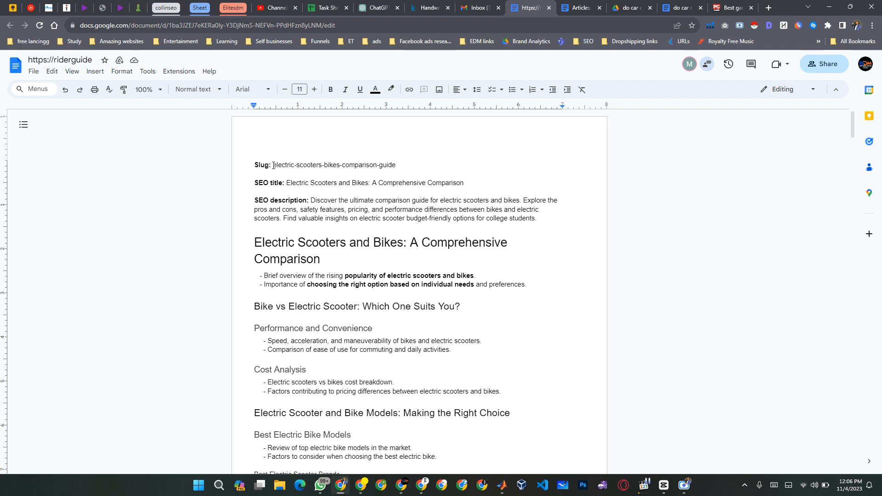
left_click_drag(273, 165, 378, 165)
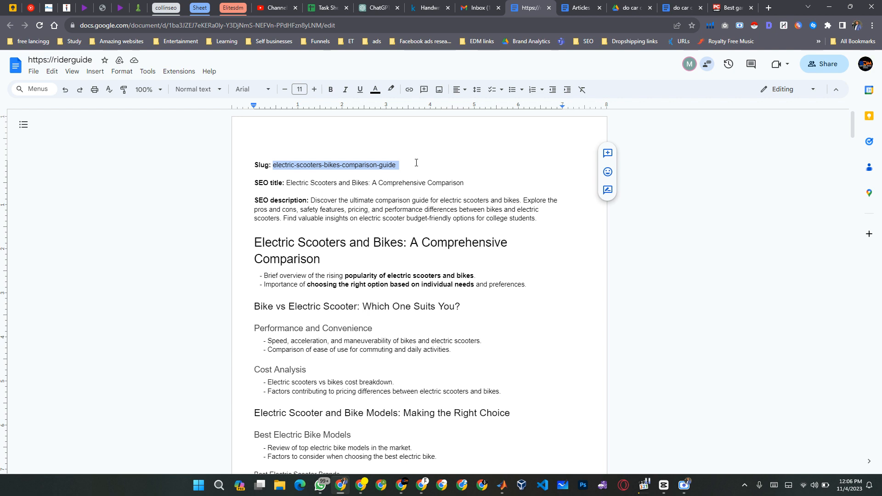
left_click(416, 162)
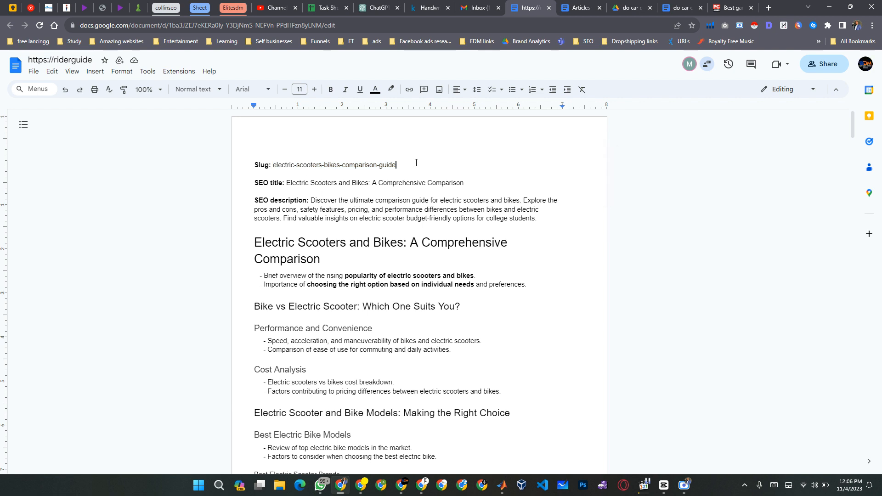
scroll(517, 345, "down", 5)
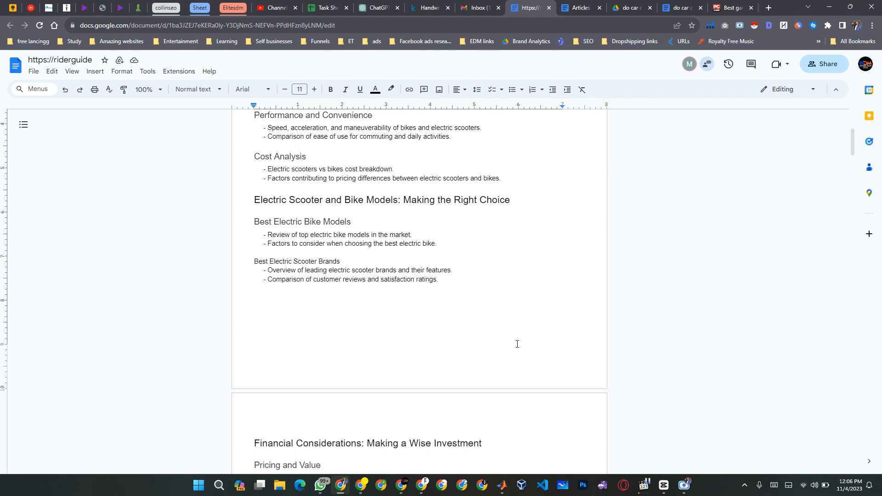
scroll(518, 344, "down", 3)
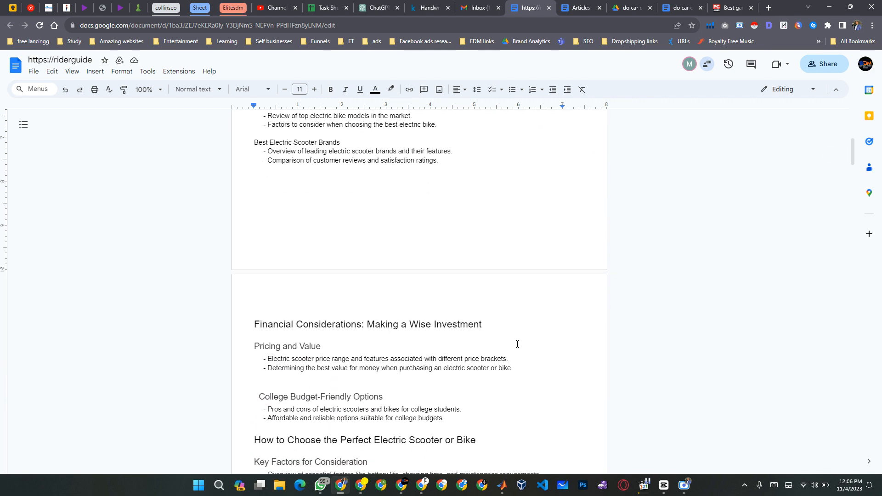
scroll(518, 345, "up", 8)
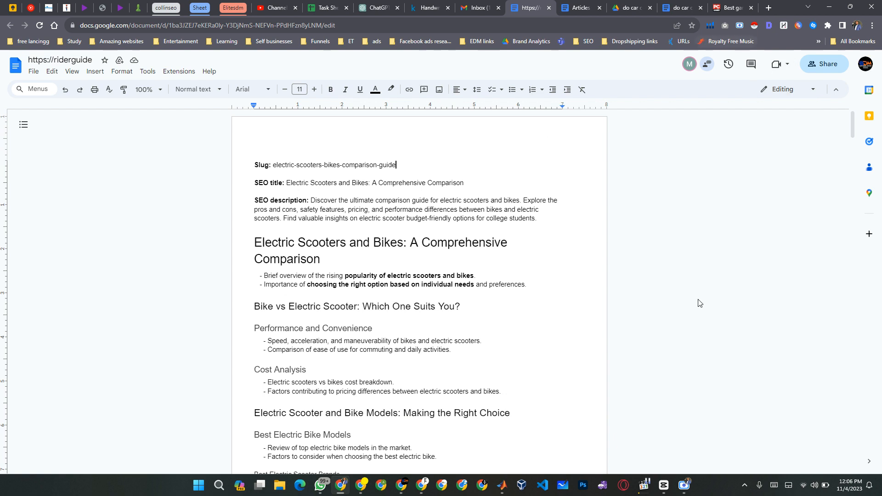